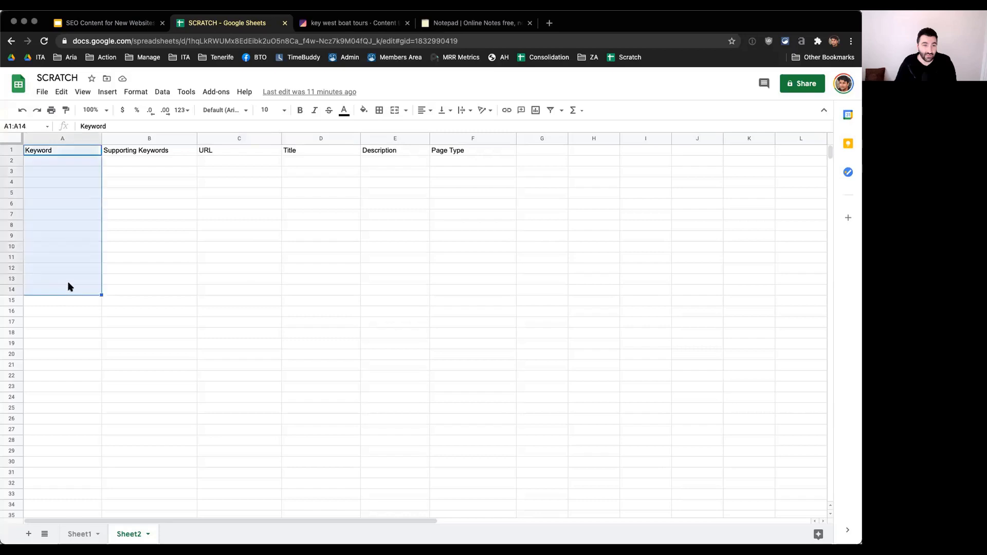
Step: Examine the Keyword, Supporting Keywords, URL, Title, Description and Page Type columns of the SCRATCH spreadsheet
left_click_drag(154, 155, 154, 290)
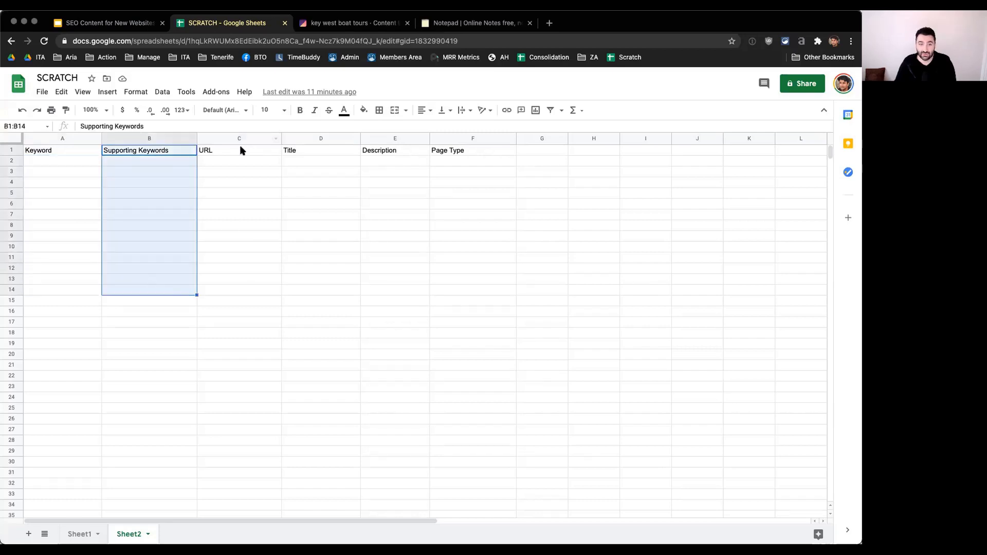
left_click_drag(241, 150, 243, 302)
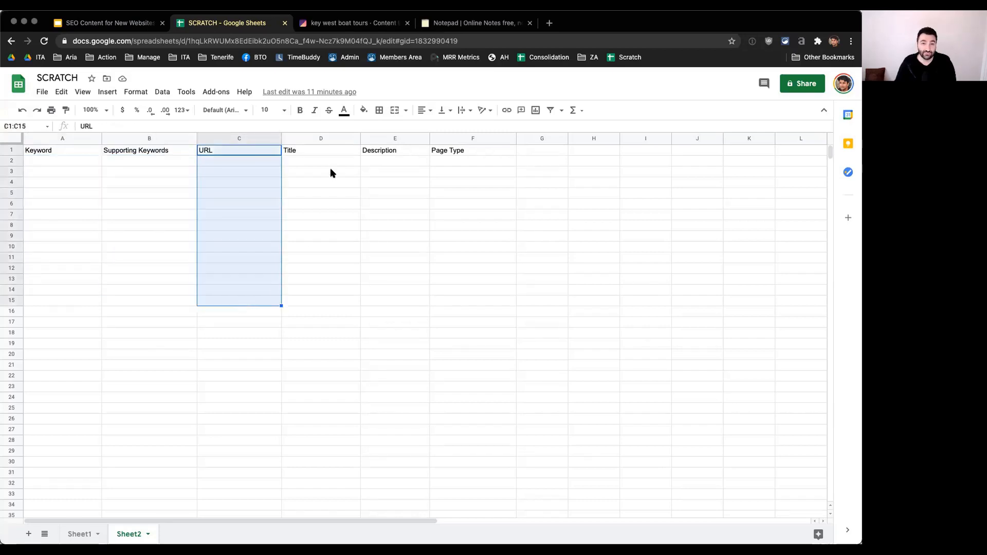
left_click(226, 160)
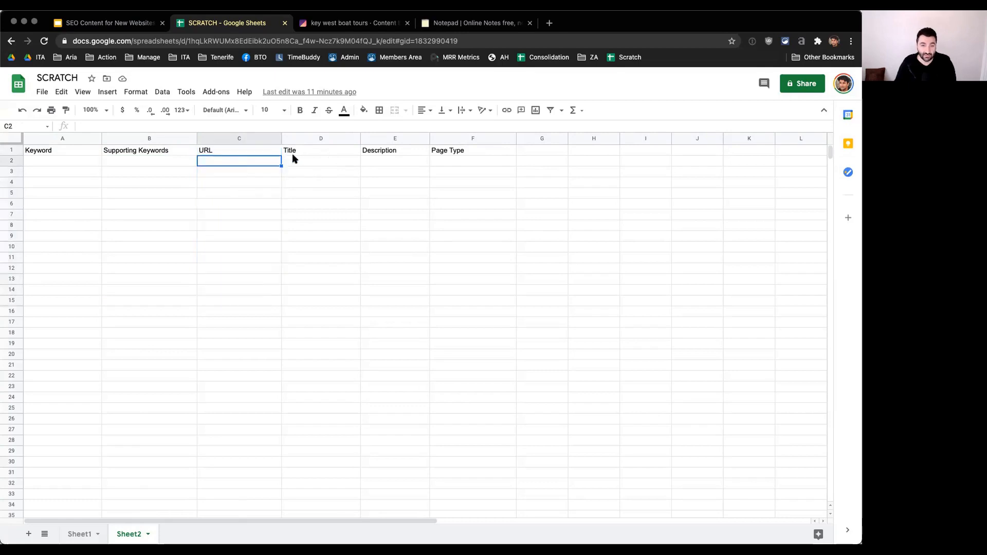
left_click_drag(319, 150, 321, 301)
left_click_drag(399, 150, 416, 291)
left_click_drag(452, 150, 473, 257)
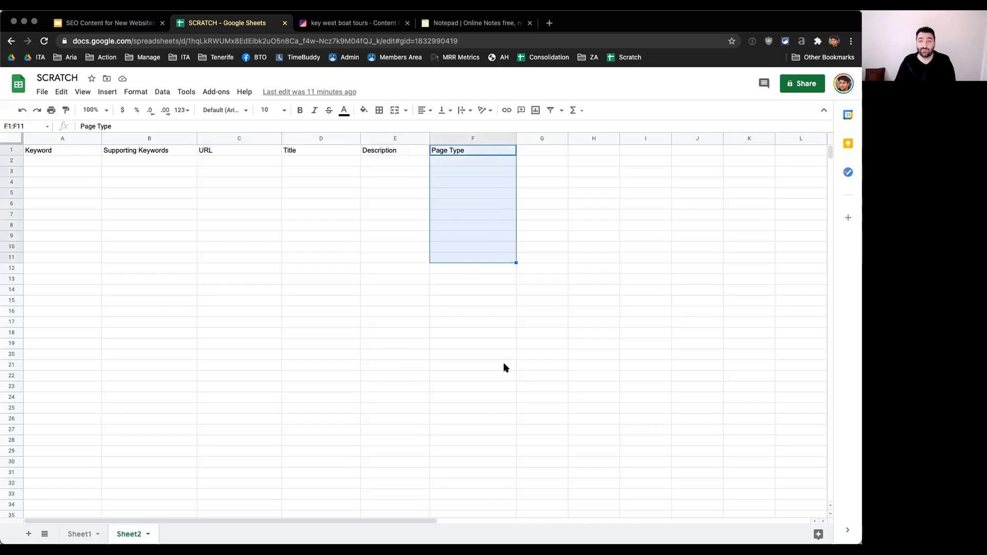
left_click(483, 302)
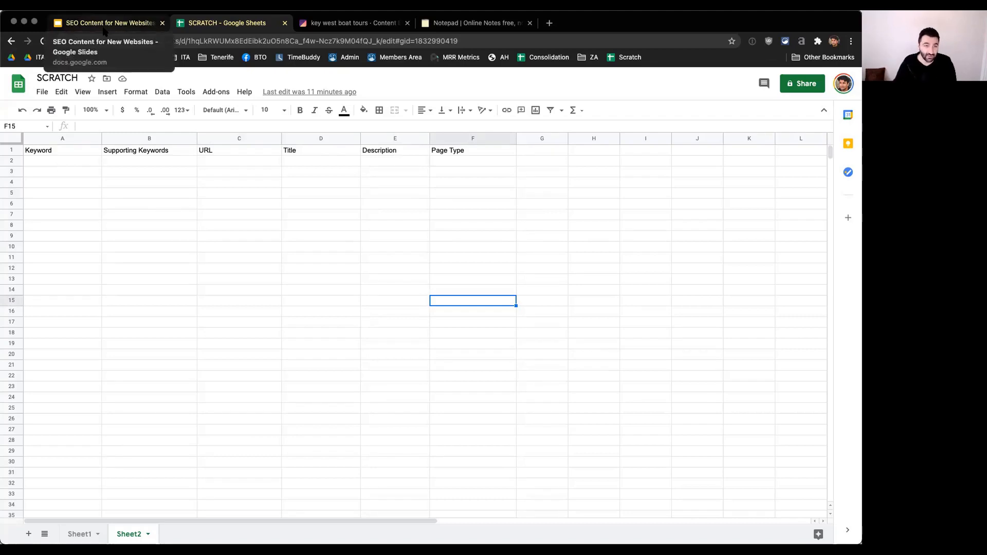
Step: Switch to the Surfer draft for "key west boat tours" and examine its content score, structure targets and suggested terms
left_click(327, 31)
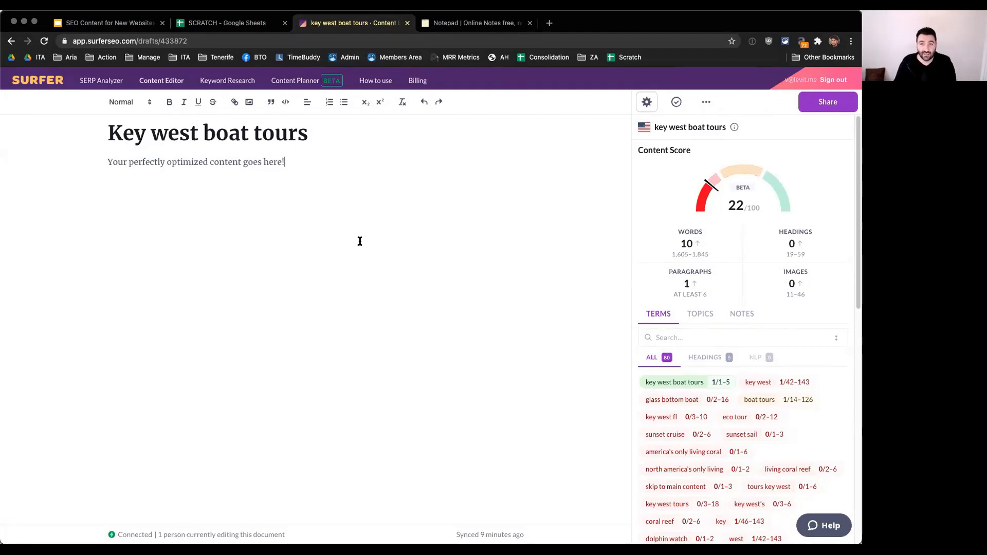
scroll(745, 280, "down", 2)
scroll(741, 273, "up", 2)
mouse_move(742, 249)
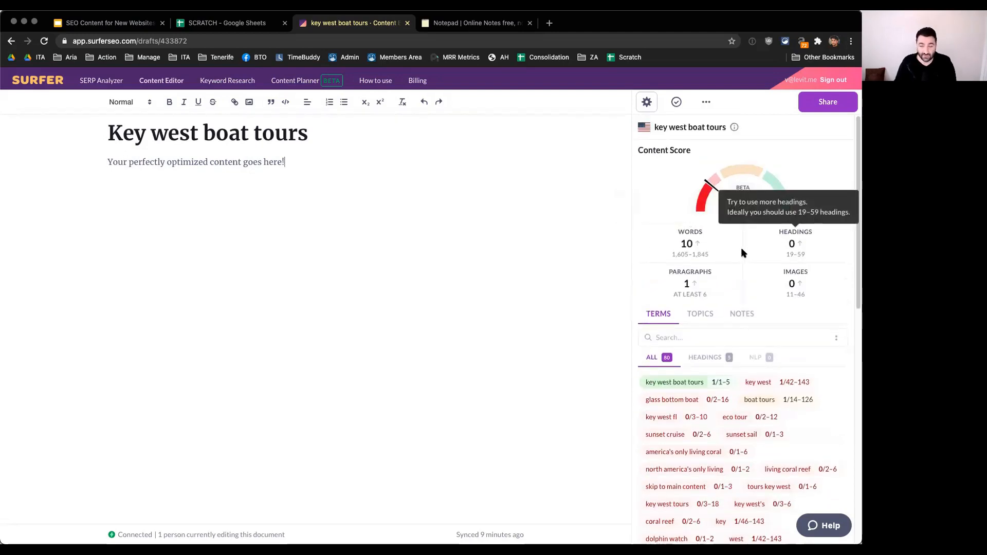
scroll(741, 248, "down", 1)
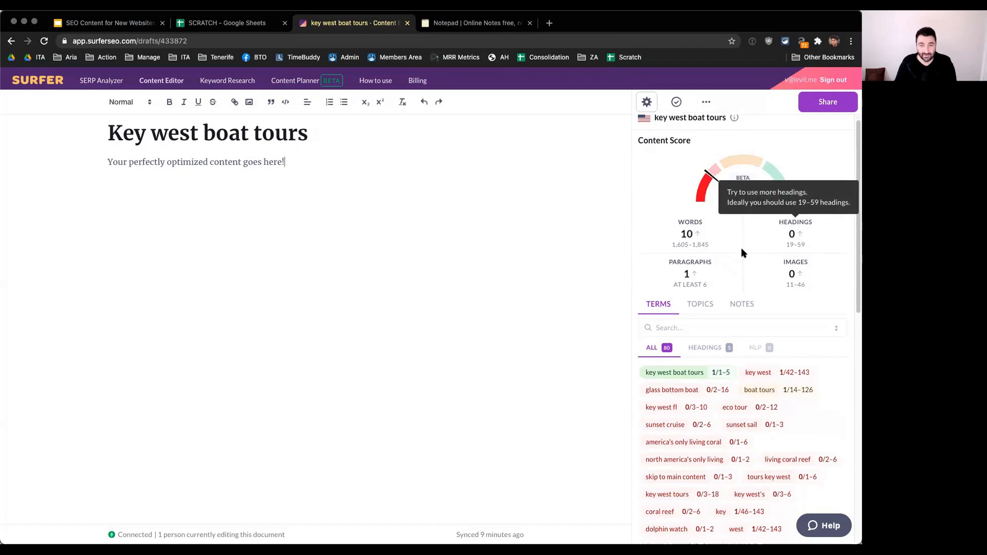
scroll(742, 248, "down", 1)
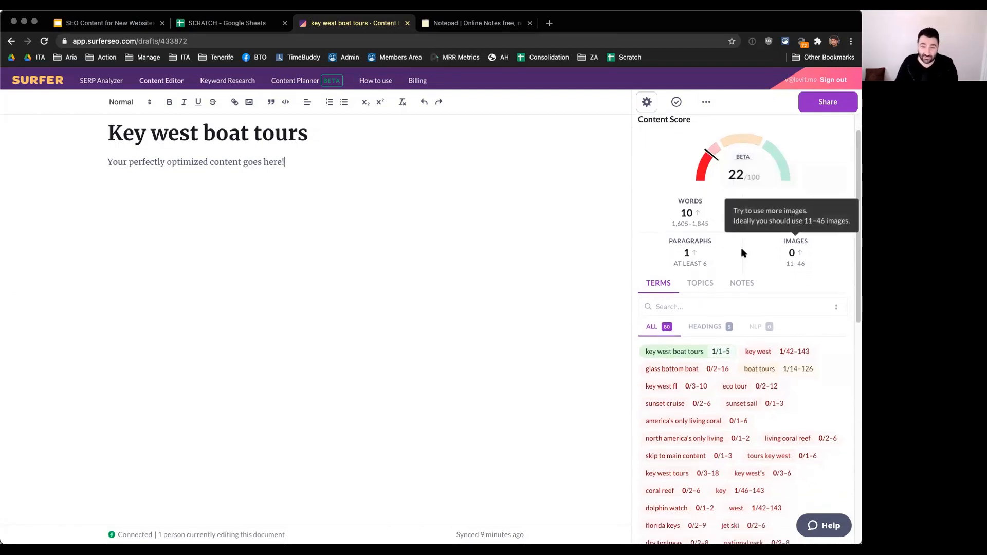
scroll(838, 386, "down", 5)
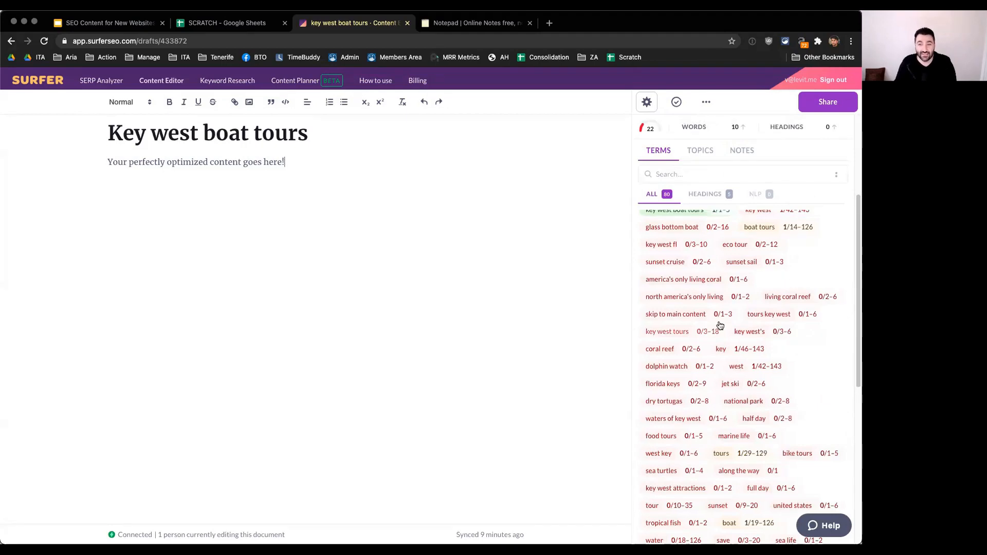
scroll(790, 345, "up", 1)
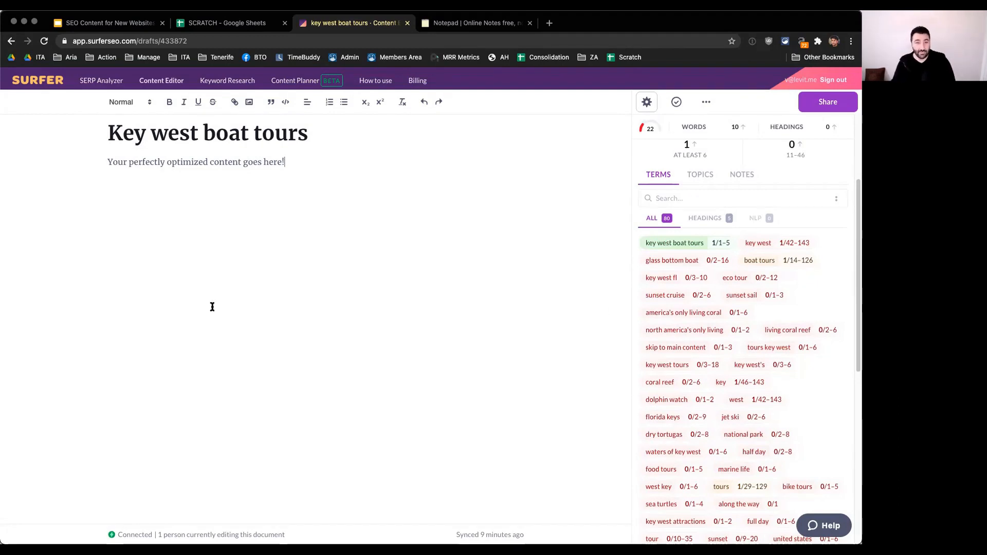
Step: Go to Surfer's Content Editor query page and examine the available target locations and the query history
left_click(172, 82)
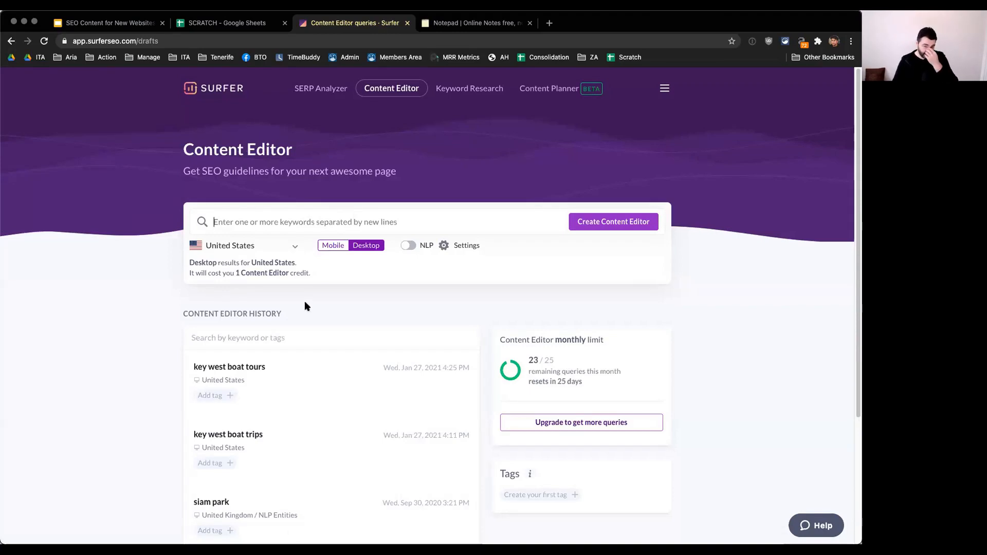
scroll(308, 281, "down", 1)
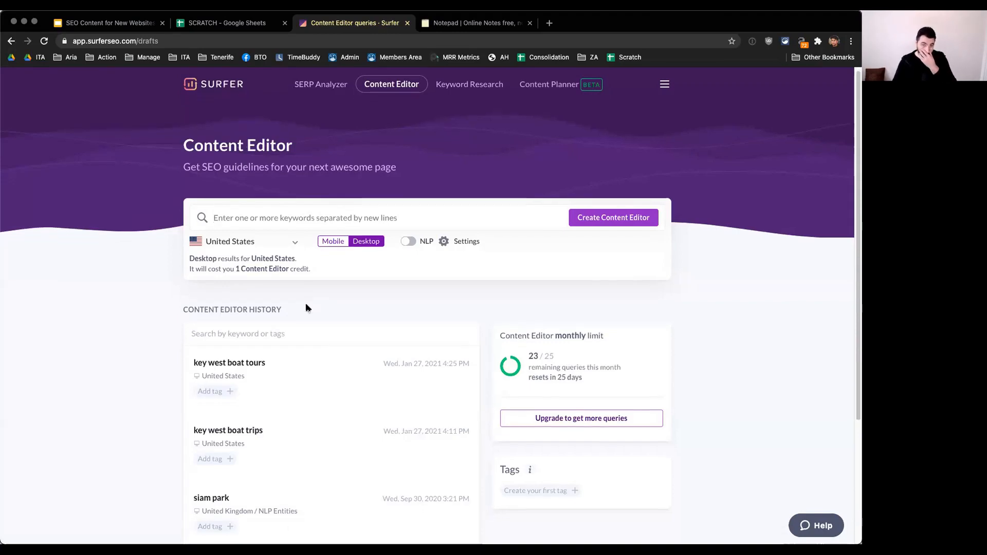
left_click(250, 245)
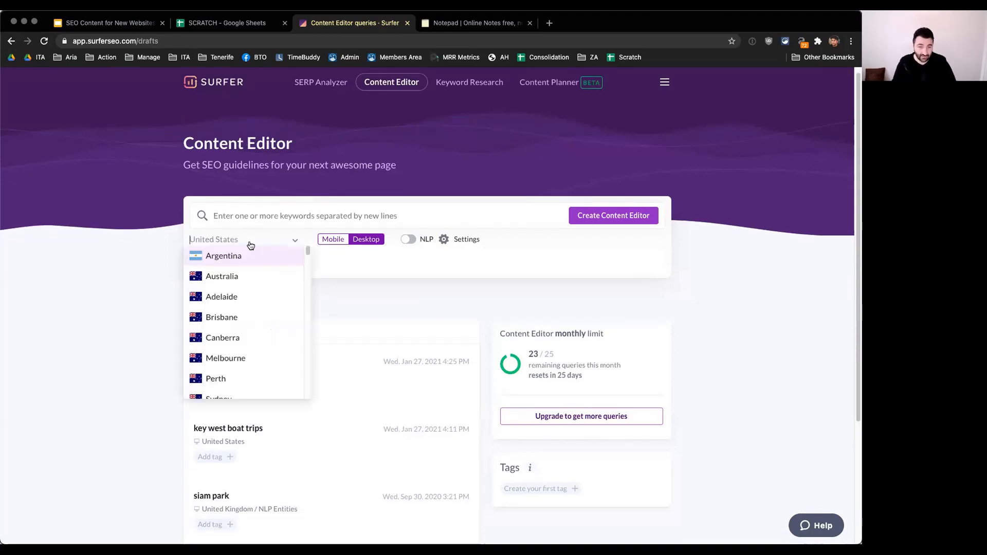
left_click(97, 292)
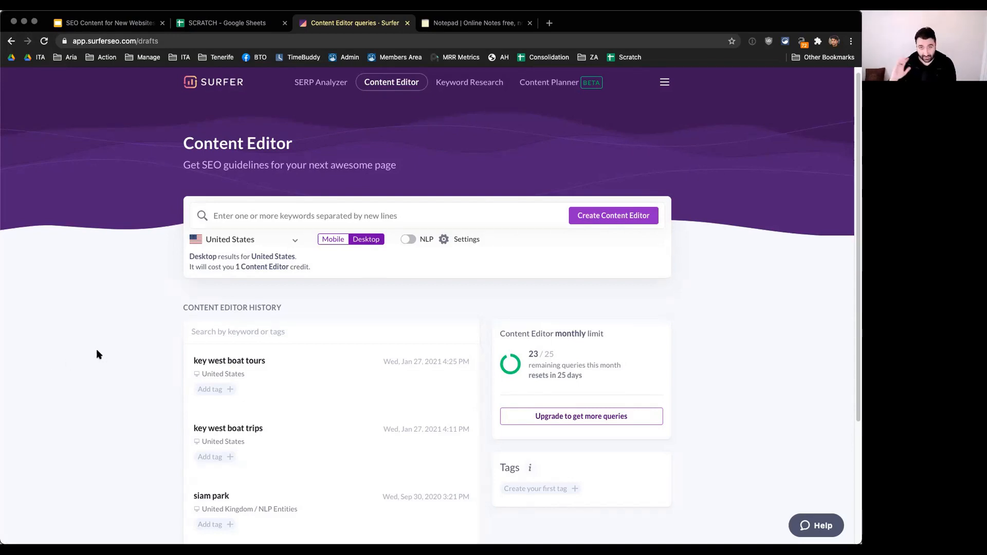
scroll(98, 350, "down", 1)
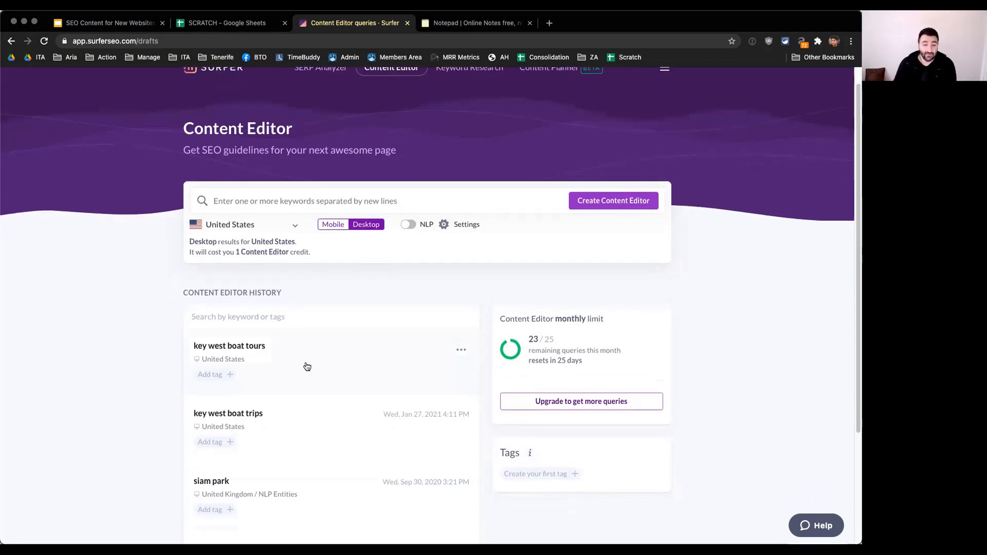
Step: Review the key west boat trips, tours and rides keywords in the online notepad, and return to Surfer's Content Editor history
left_click(475, 22)
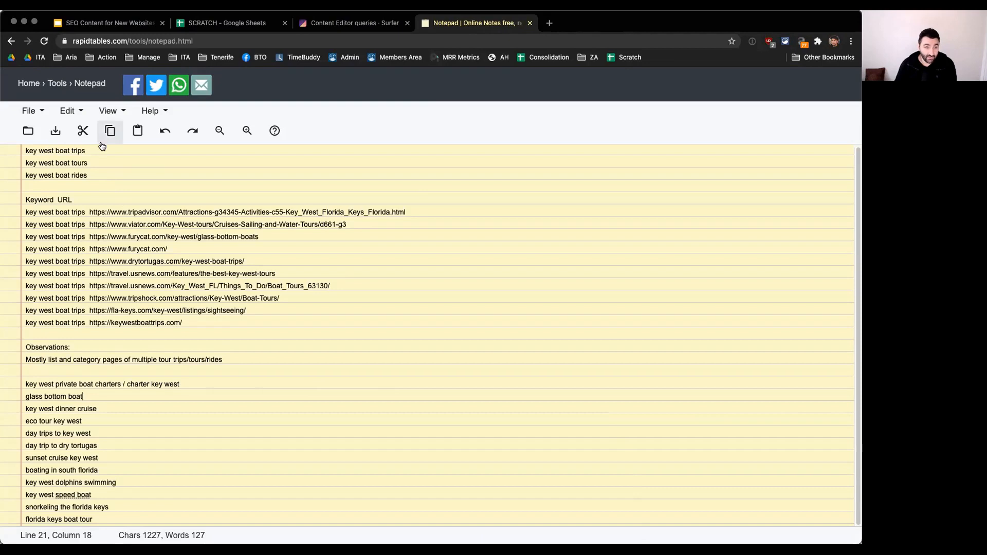
left_click(82, 151)
left_click(92, 175)
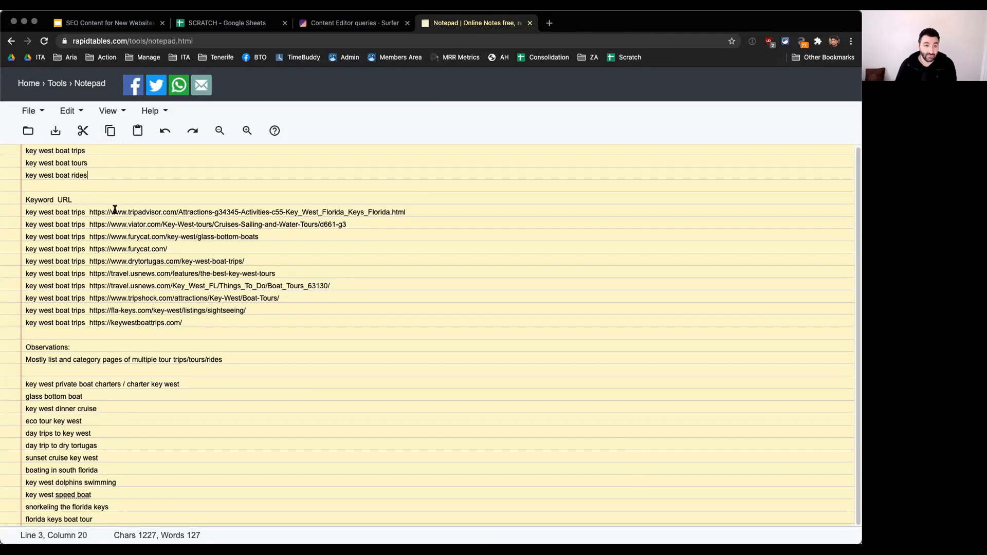
left_click_drag(97, 175, 12, 152)
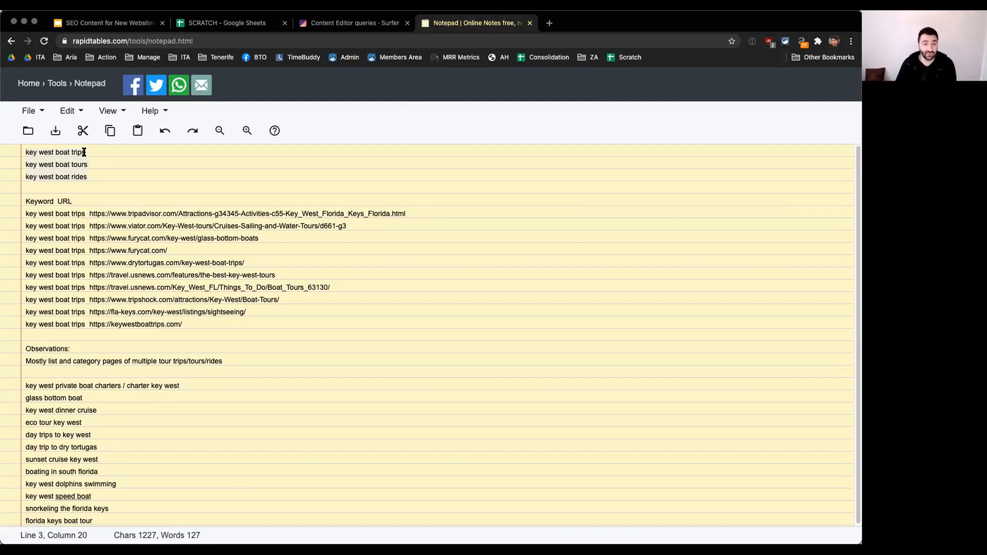
left_click(266, 321)
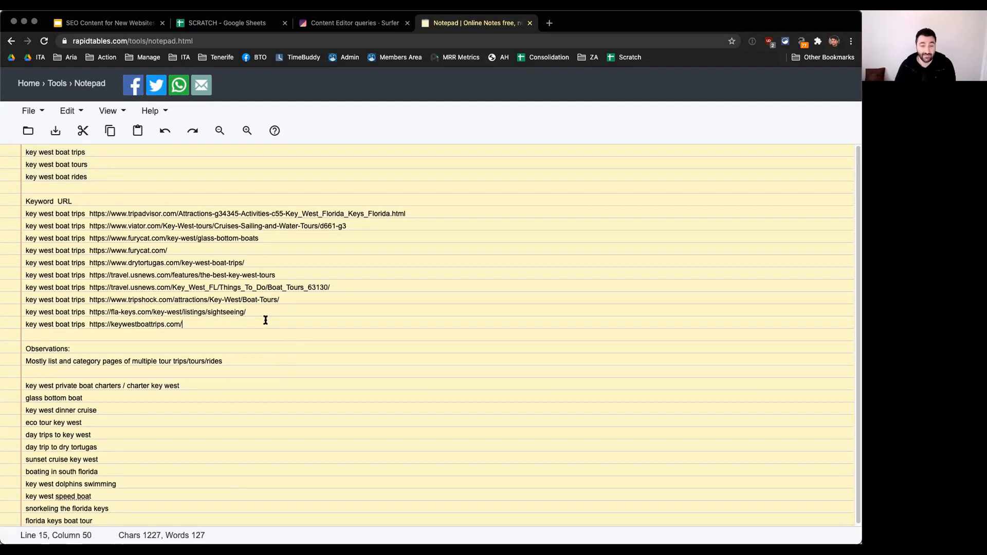
left_click(357, 23)
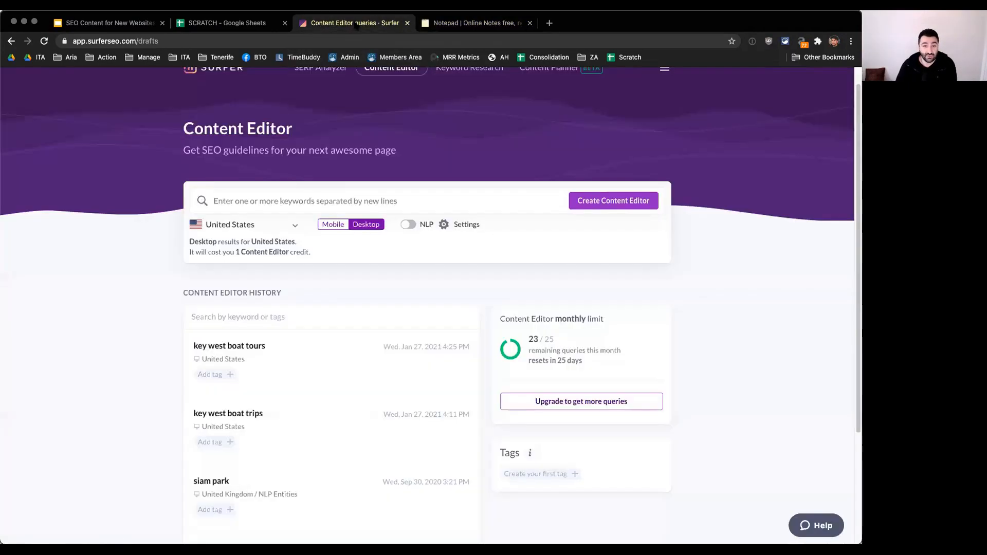
scroll(133, 324, "down", 2)
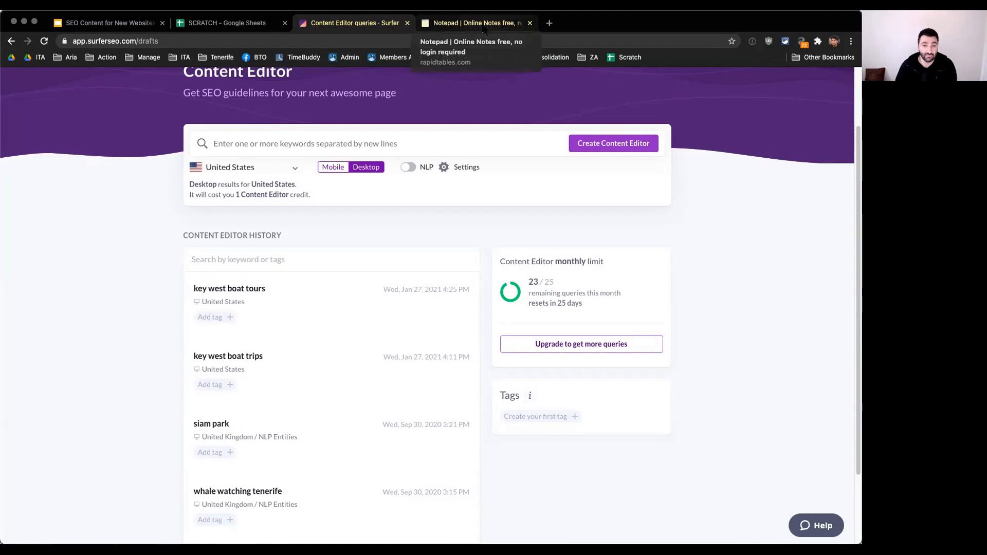
Step: Open the Ahrefs dashboard in a new tab and copy the three key west boat keywords from the online notepad
key("cmd+t")
type("ah")
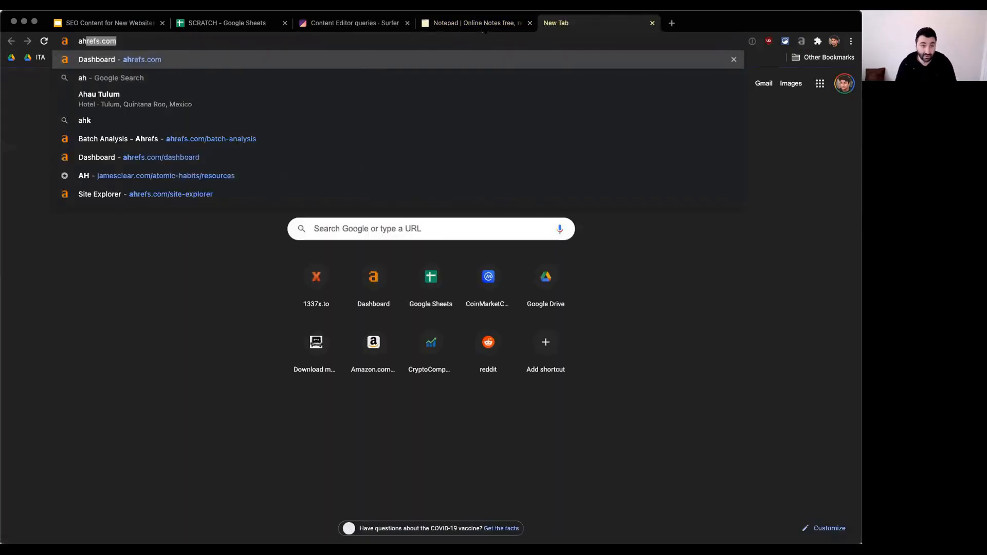
key("Return")
left_click(478, 23)
left_click_drag(104, 178, 5, 149)
key("cmd+c")
left_click(566, 24)
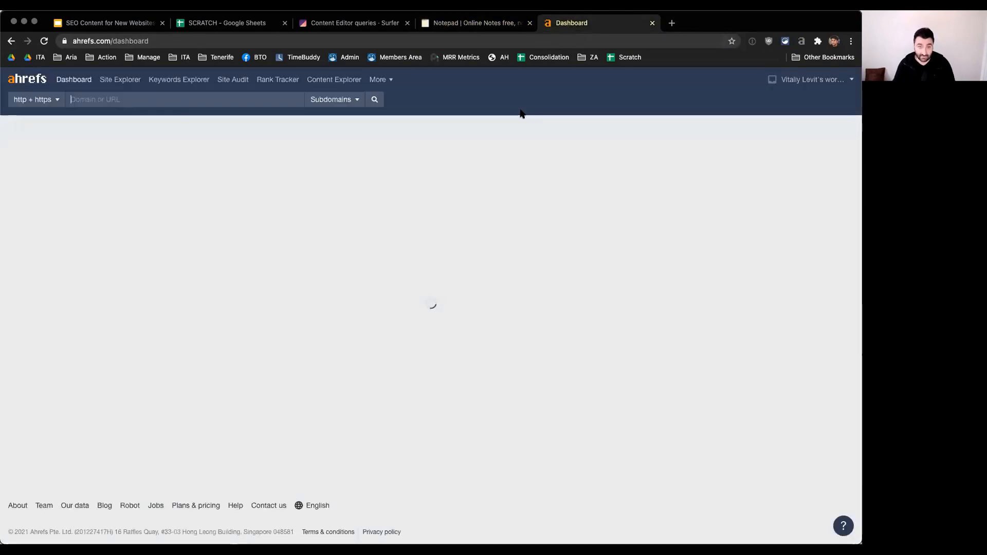
Step: Look up key west boat trips, key west boat tours and key west boat rides together in Ahrefs Keywords Explorer
key("cmd+v")
left_click(180, 80)
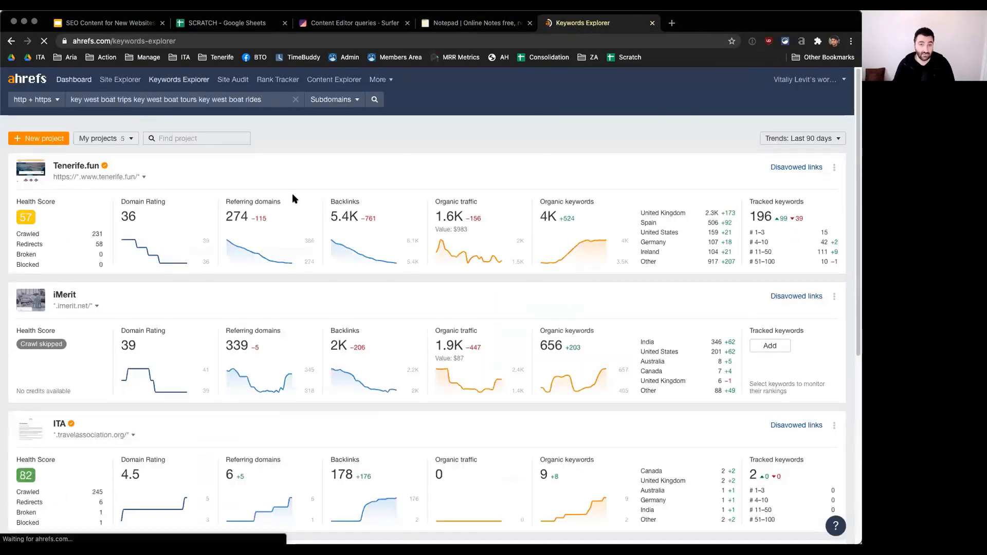
key("super+v")
left_click(584, 288)
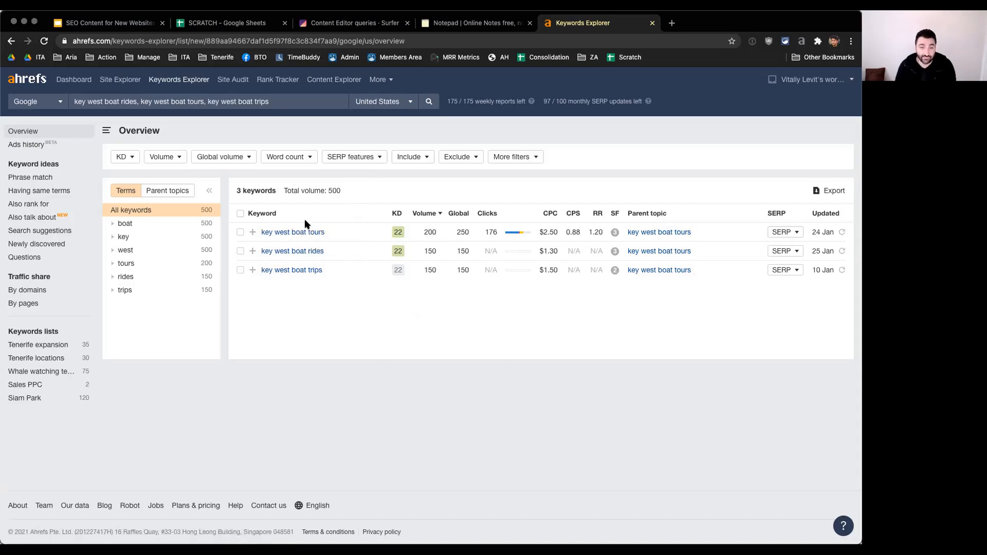
Step: Create a single Surfer Content Editor from key west boat trips, key west boat tours and key west boat rides for United States desktop results
left_click(354, 23)
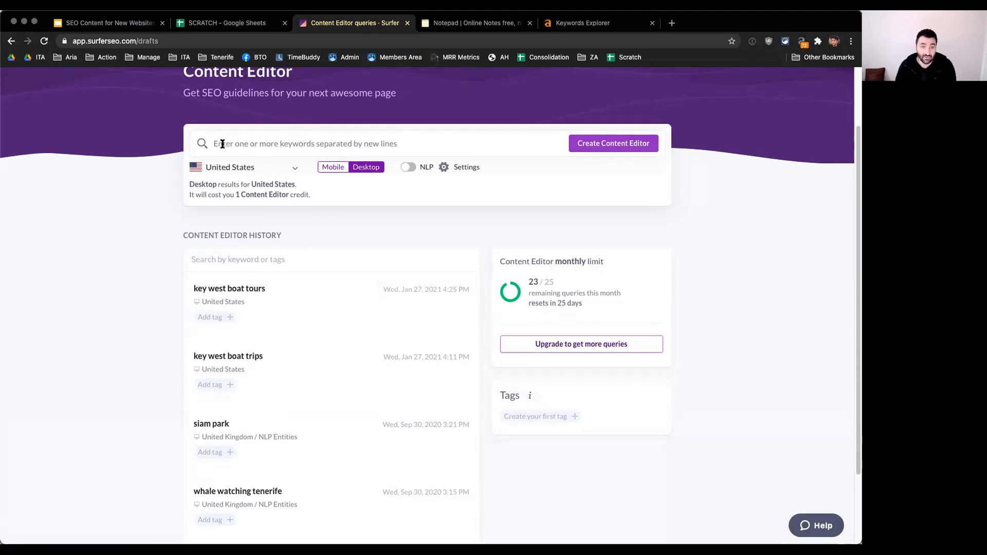
right_click(341, 141)
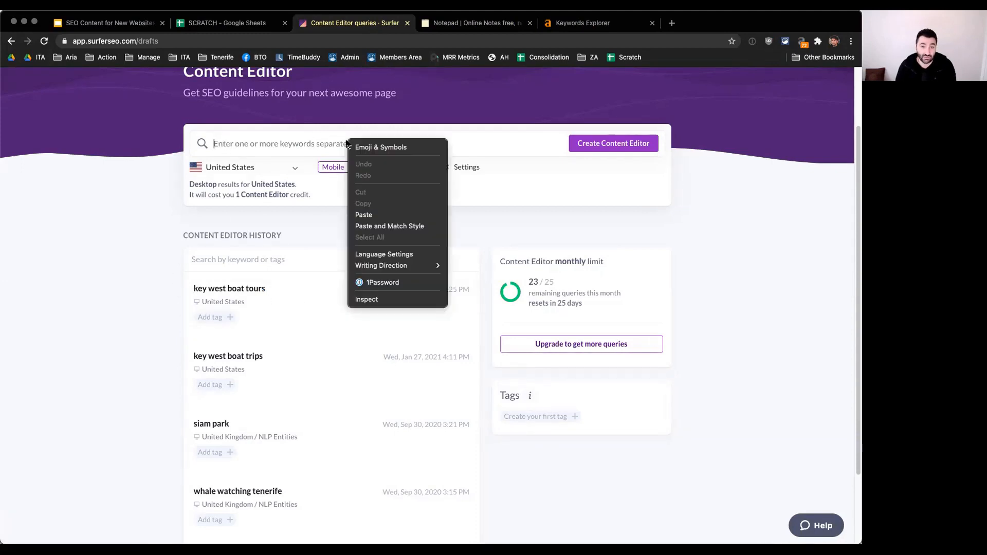
left_click(402, 214)
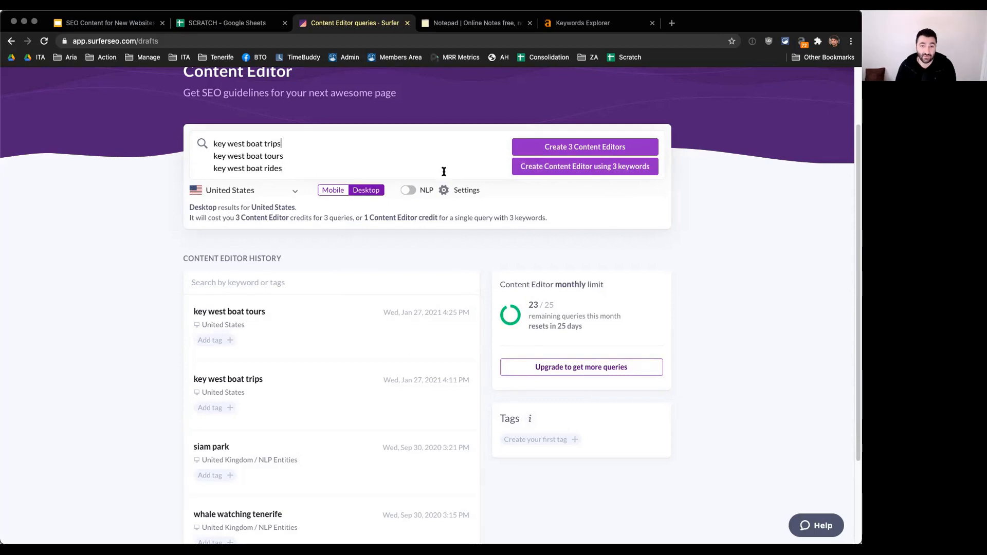
left_click(589, 167)
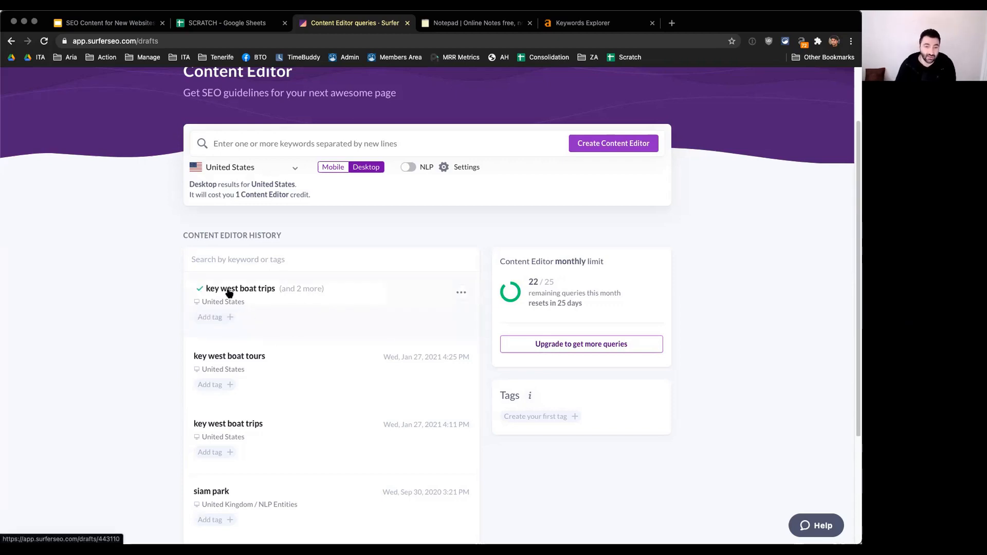
Step: Check the keywords grouped in the new "key west boat trips" query, then open its draft and examine the content targets and suggested terms
mouse_move(295, 291)
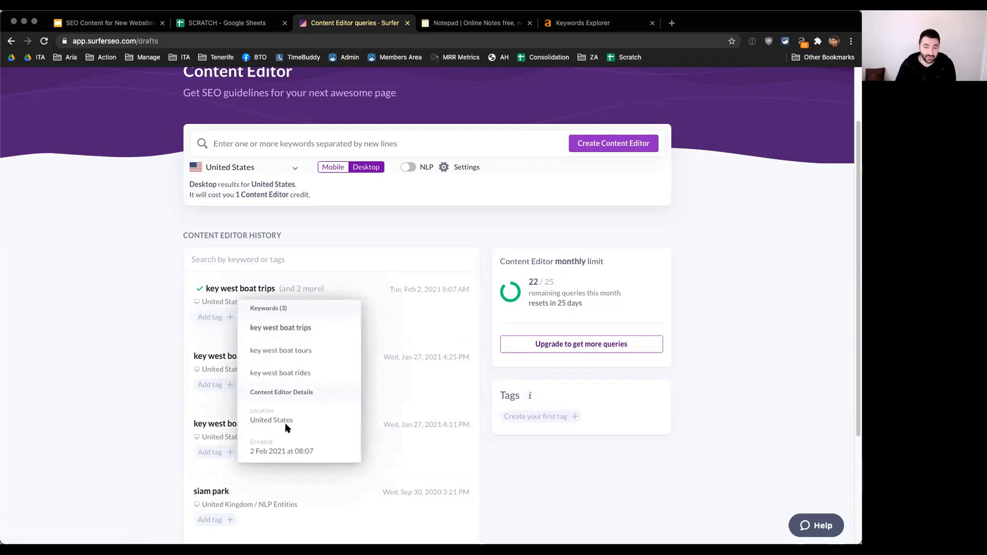
left_click(381, 294)
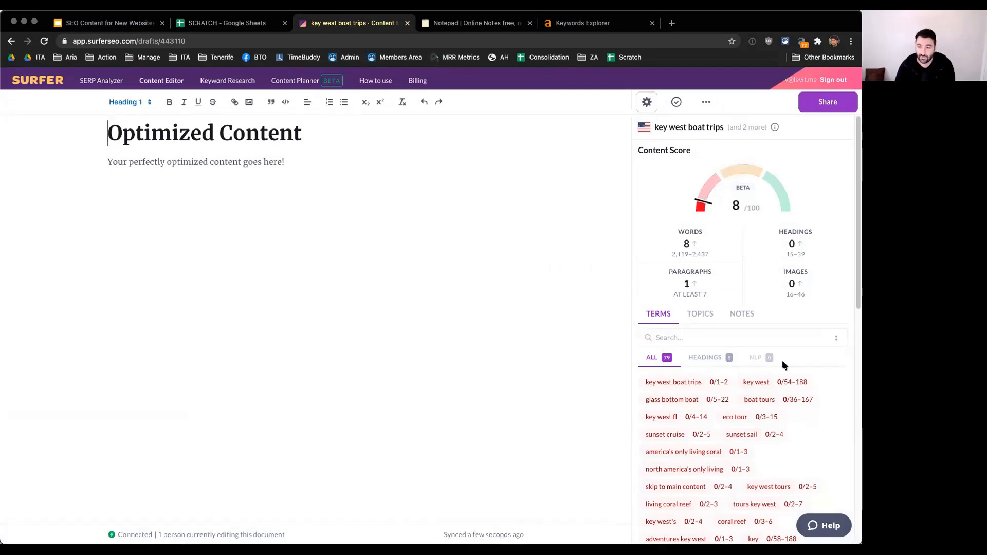
scroll(837, 401, "down", 2)
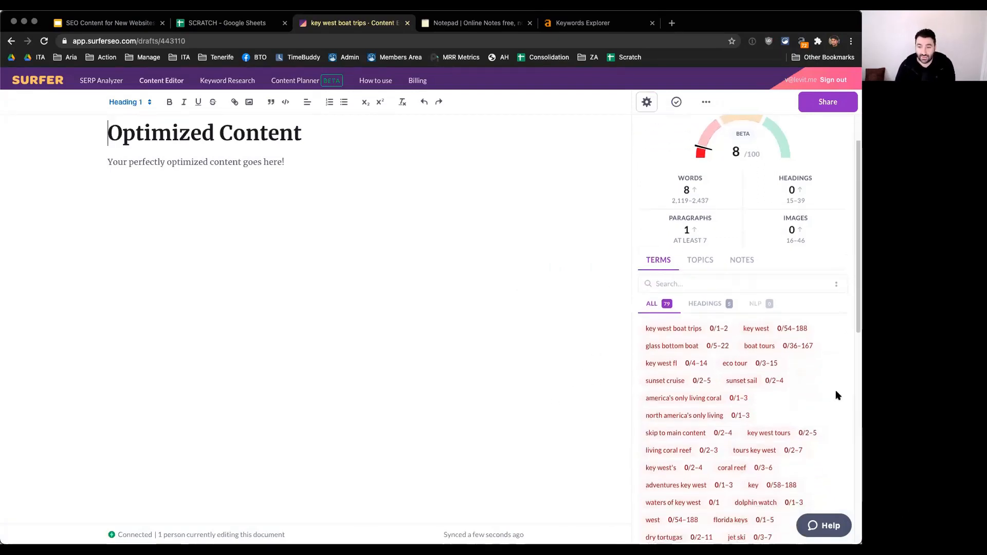
scroll(833, 370, "down", 2)
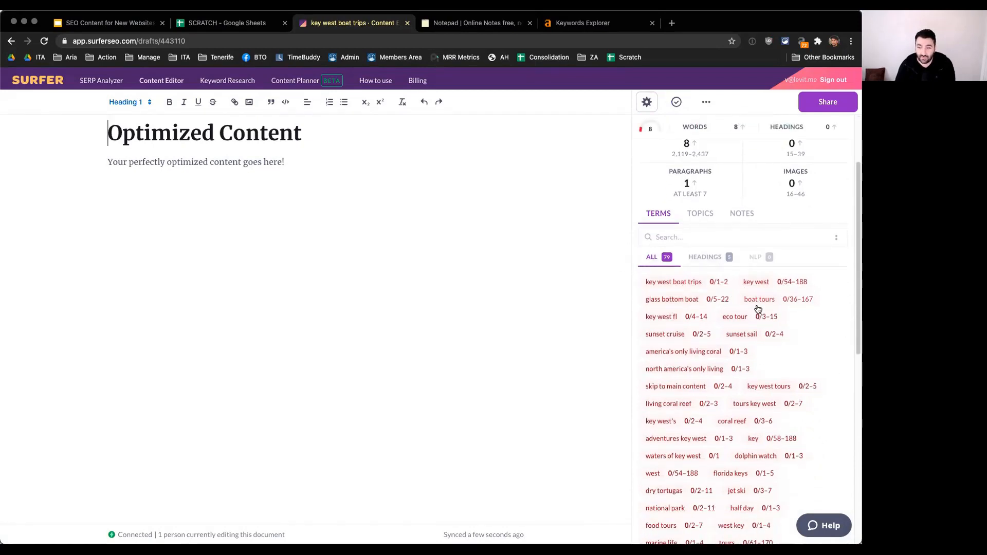
scroll(828, 360, "down", 1)
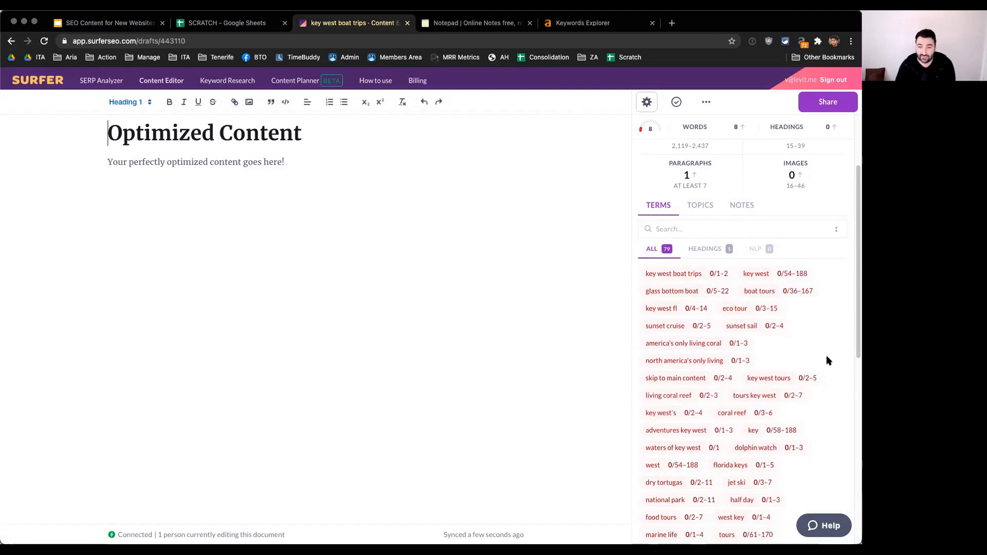
Step: Examine the full list of suggested terms, check which ones are suggested for headings, and return to all terms
scroll(828, 334, "down", 1)
scroll(832, 333, "down", 1)
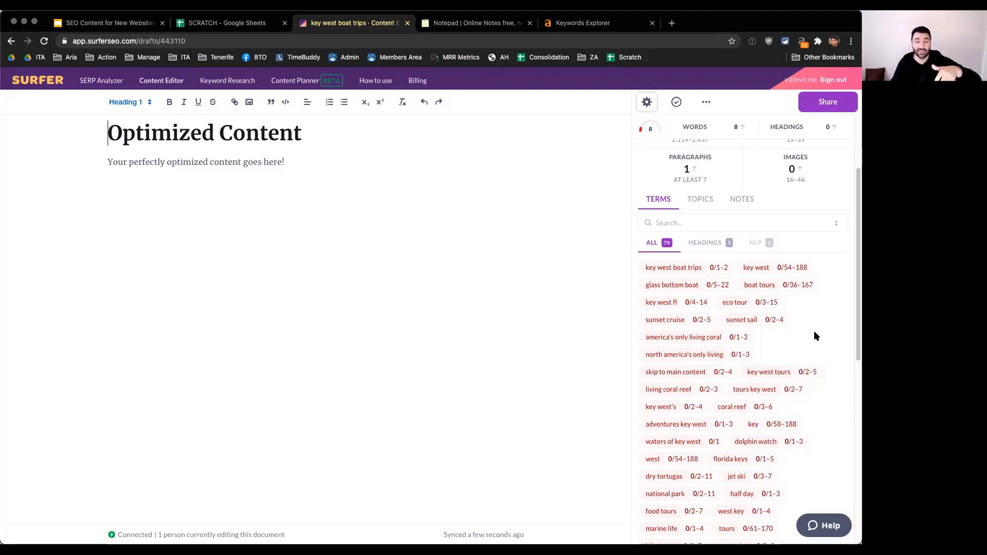
scroll(805, 330, "up", 3)
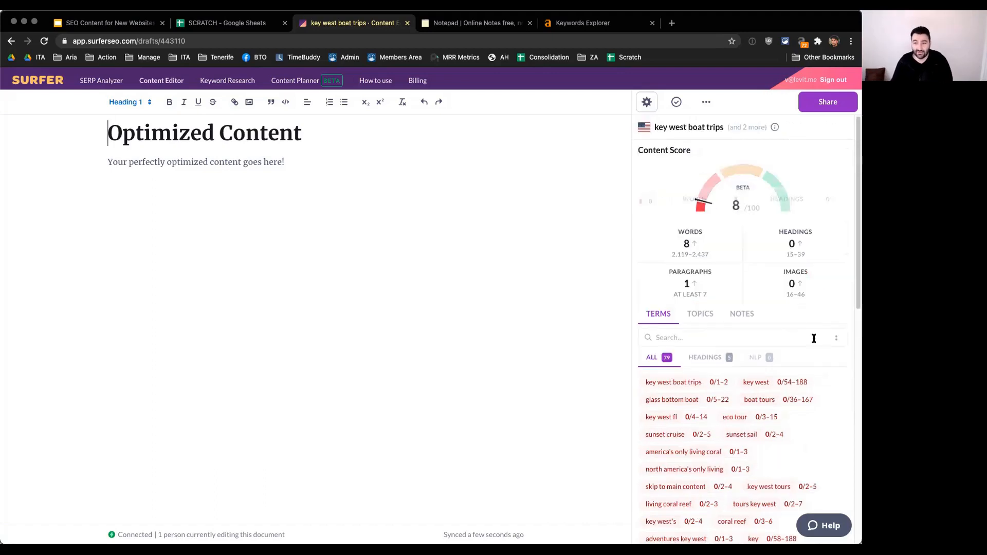
left_click(720, 360)
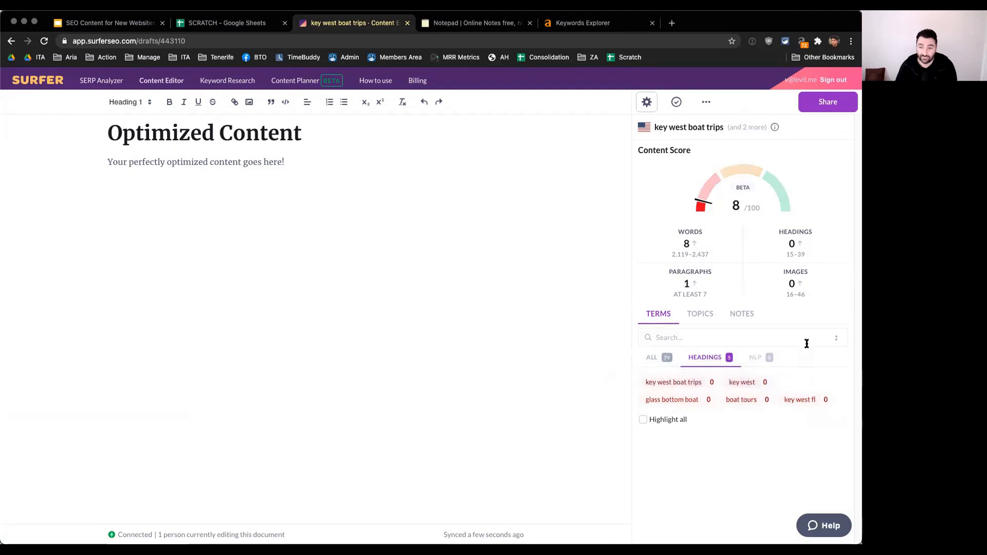
left_click(658, 358)
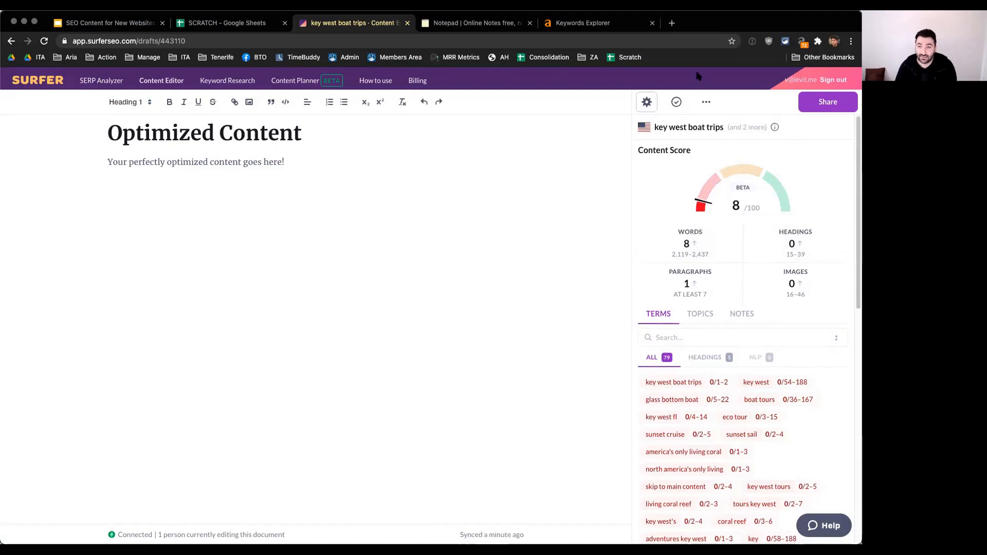
Step: Open the draft's competitor settings and include the travel.usnews.com page "The 12 Best Key West Tours" in the organic competitors
left_click(647, 102)
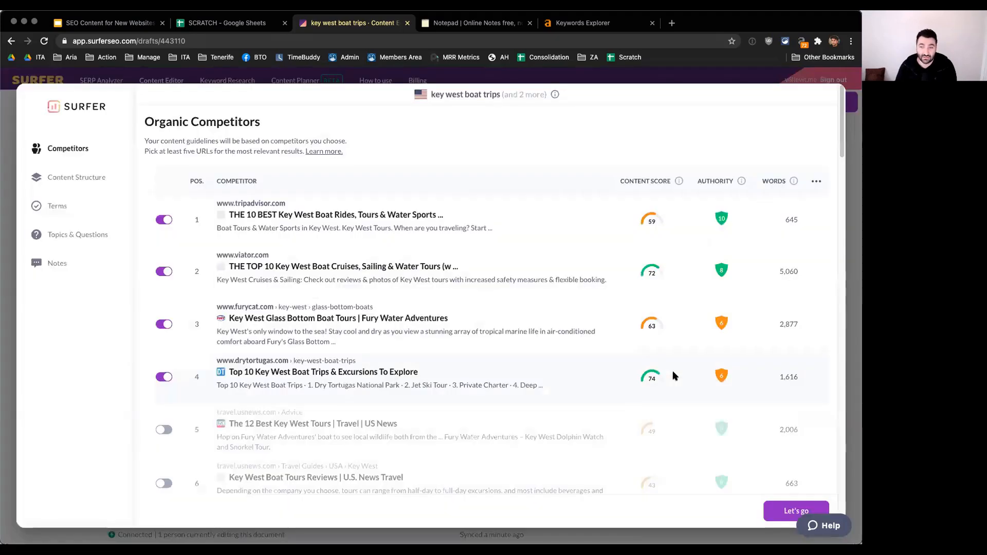
scroll(498, 291, "down", 1)
scroll(587, 272, "down", 2)
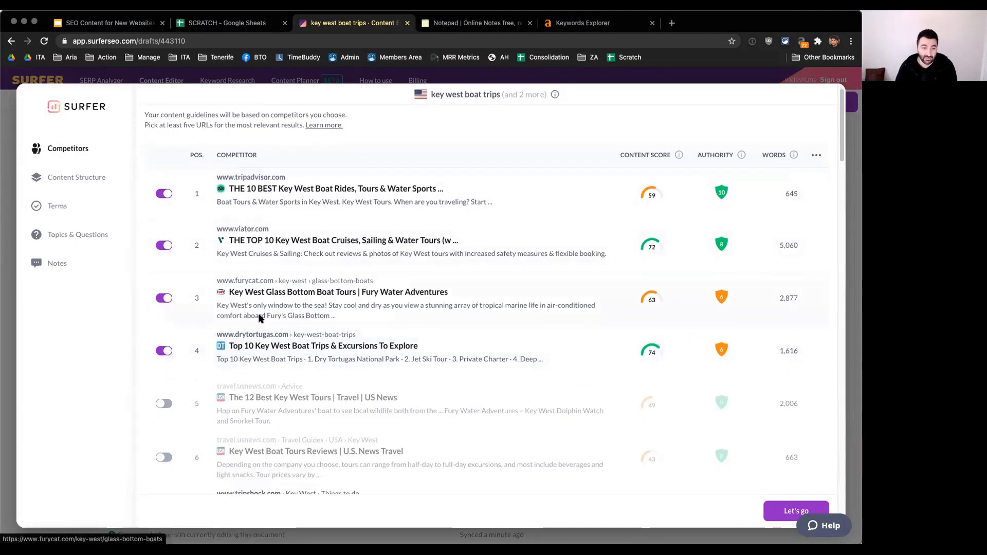
scroll(375, 331, "down", 2)
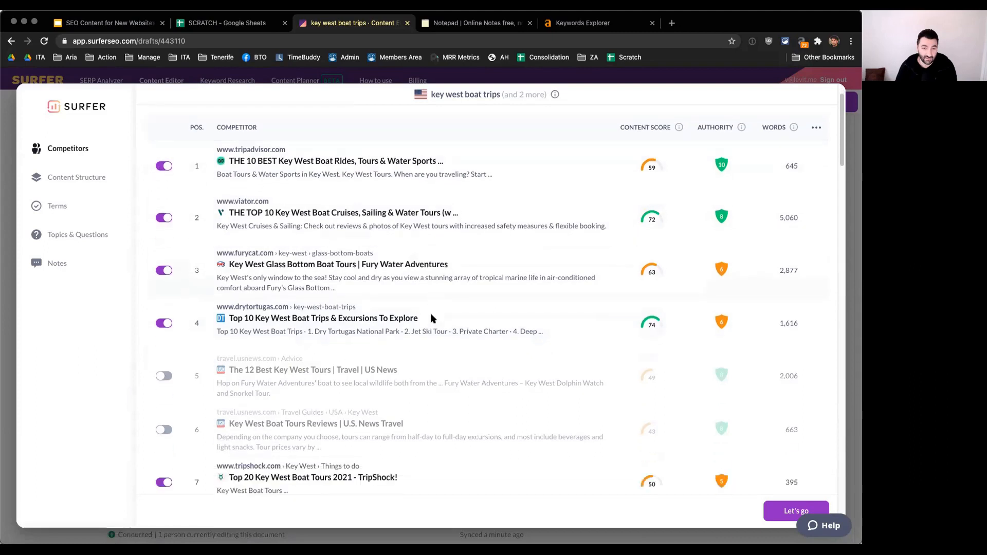
scroll(548, 382, "down", 1)
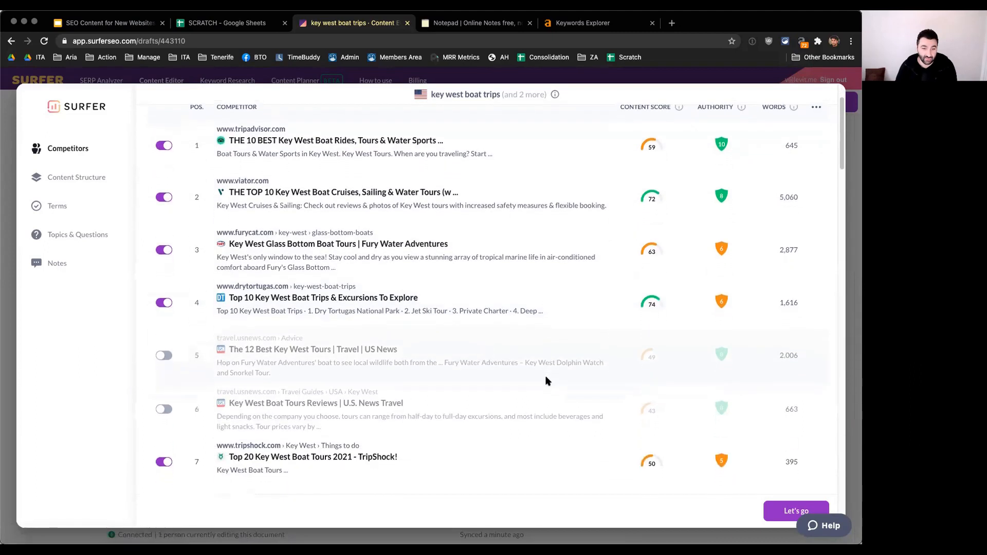
left_click(164, 355)
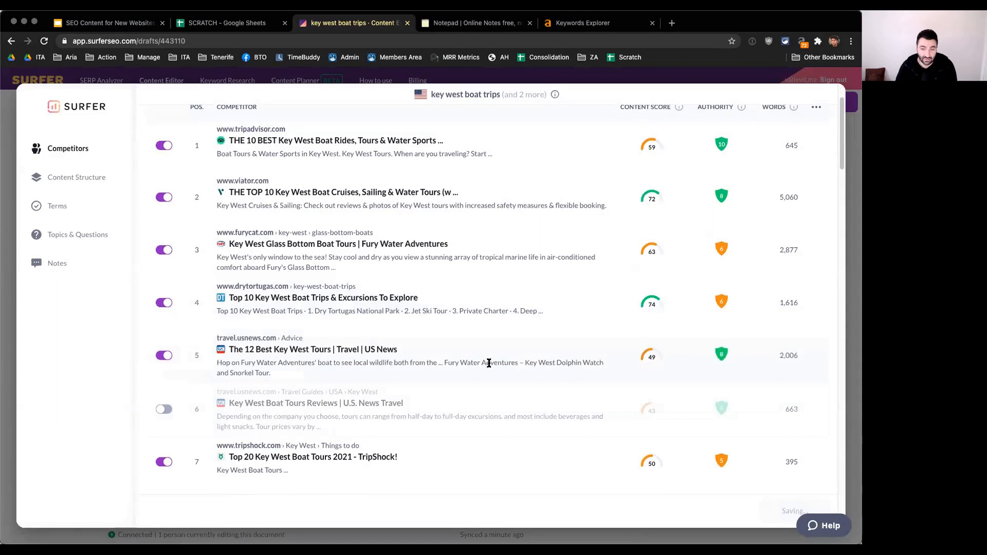
Step: Review the remaining organic competitors down to position 10 and load more competitors into the list
scroll(504, 357, "down", 5)
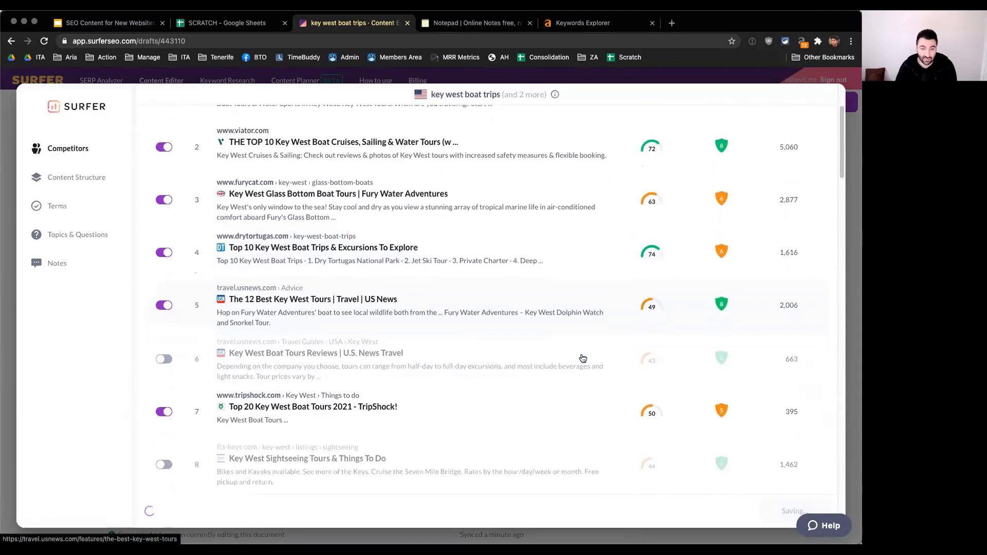
scroll(580, 358, "down", 3)
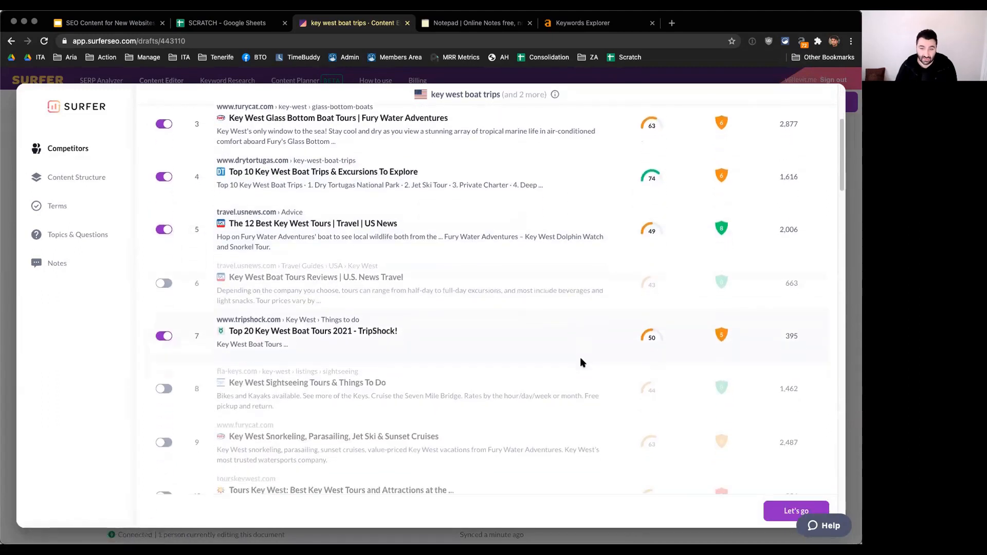
scroll(608, 340, "down", 3)
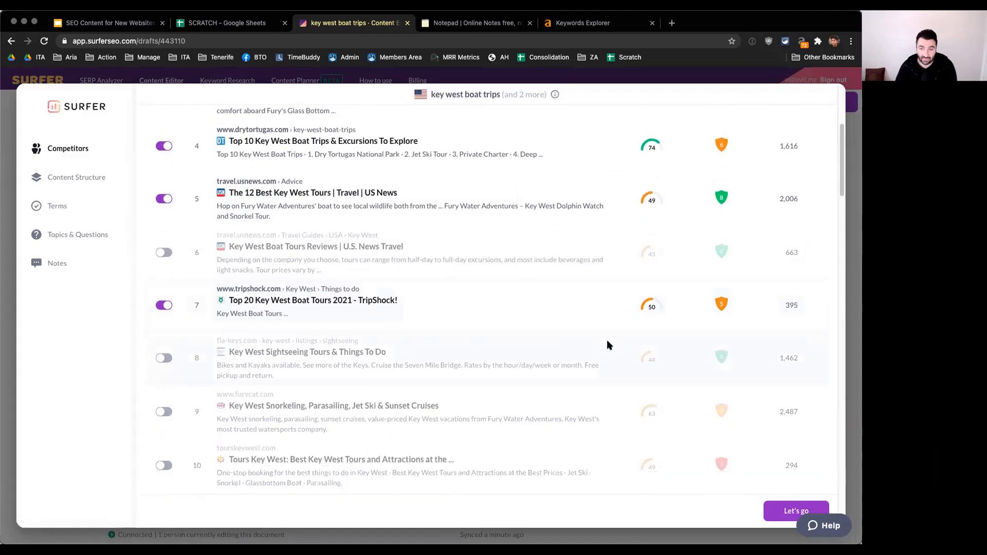
scroll(273, 391, "down", 1)
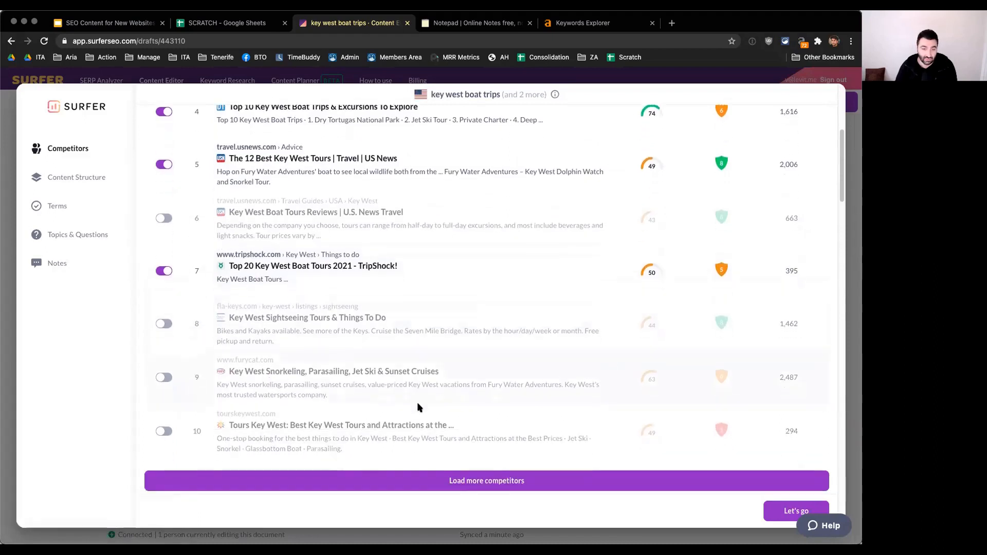
left_click(470, 467)
scroll(622, 343, "down", 1)
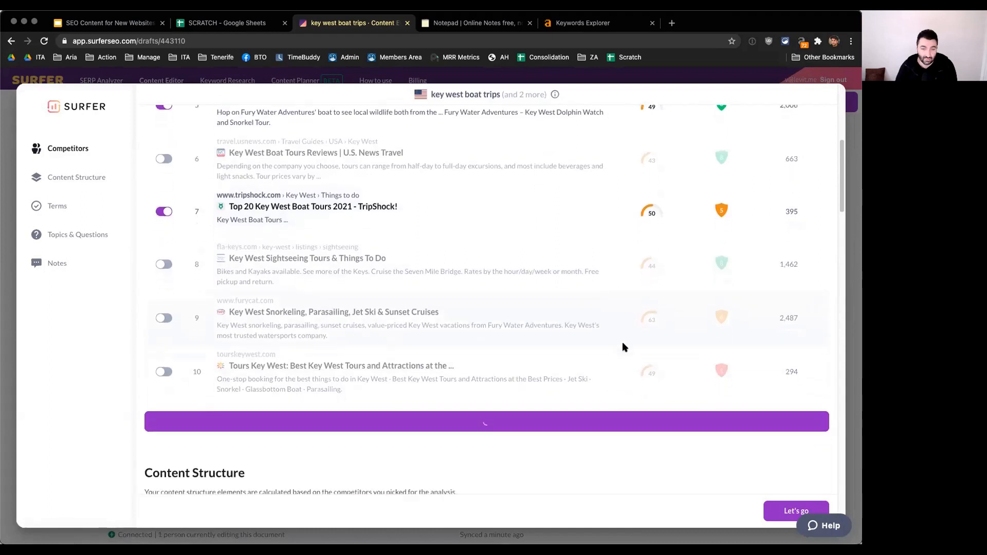
scroll(621, 322, "down", 1)
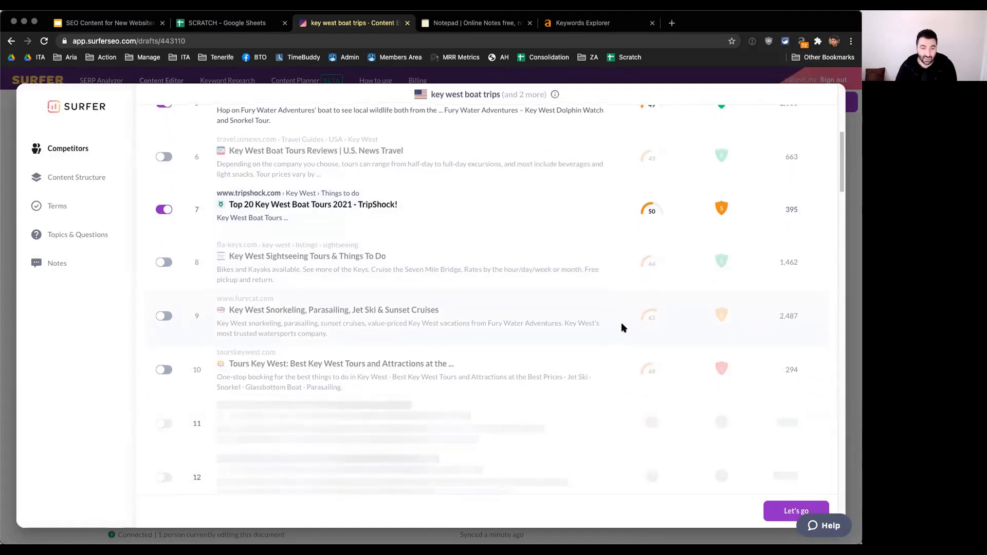
Step: Recheck the chosen organic competitors and apply the selection to the draft's content guidelines
scroll(494, 265, "up", 5)
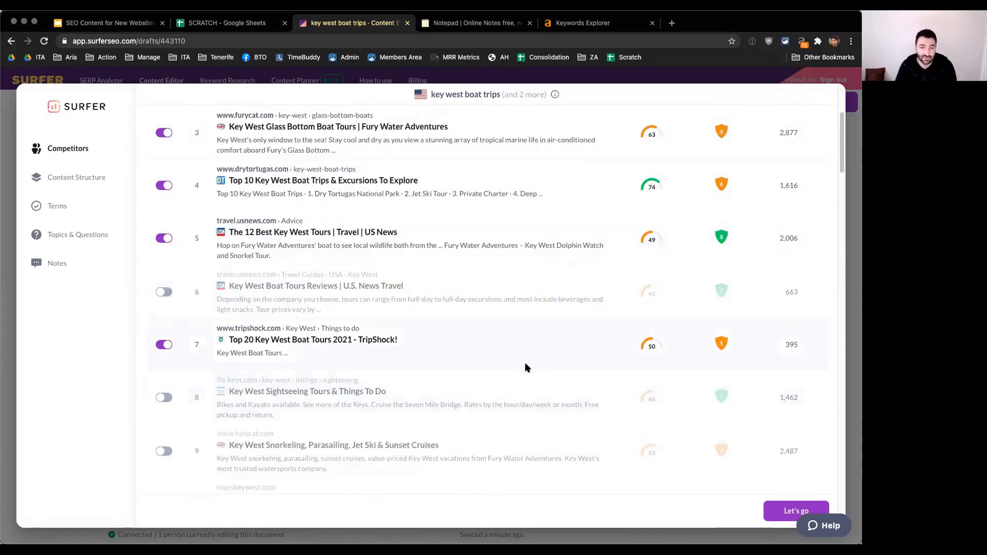
scroll(620, 329, "down", 2)
scroll(628, 325, "down", 2)
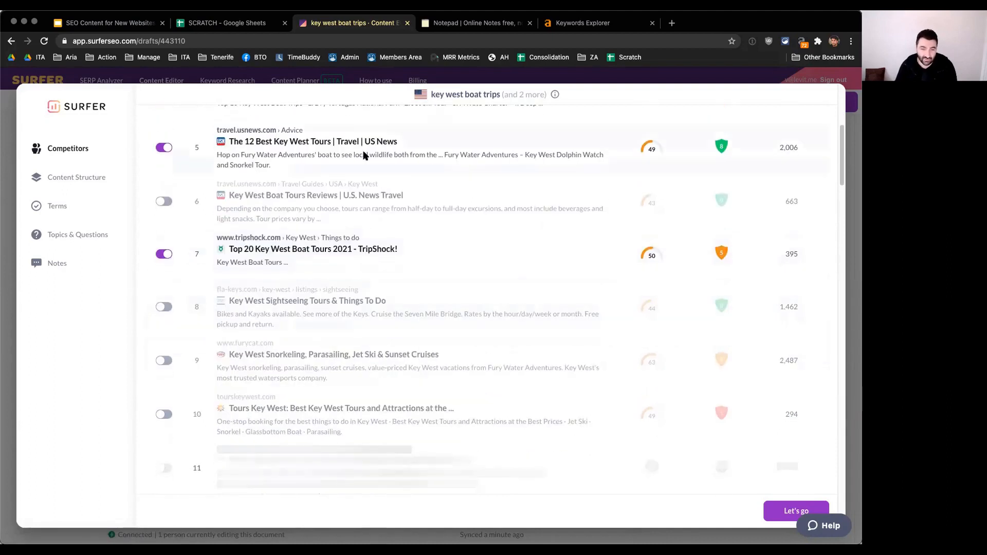
scroll(628, 301, "down", 1)
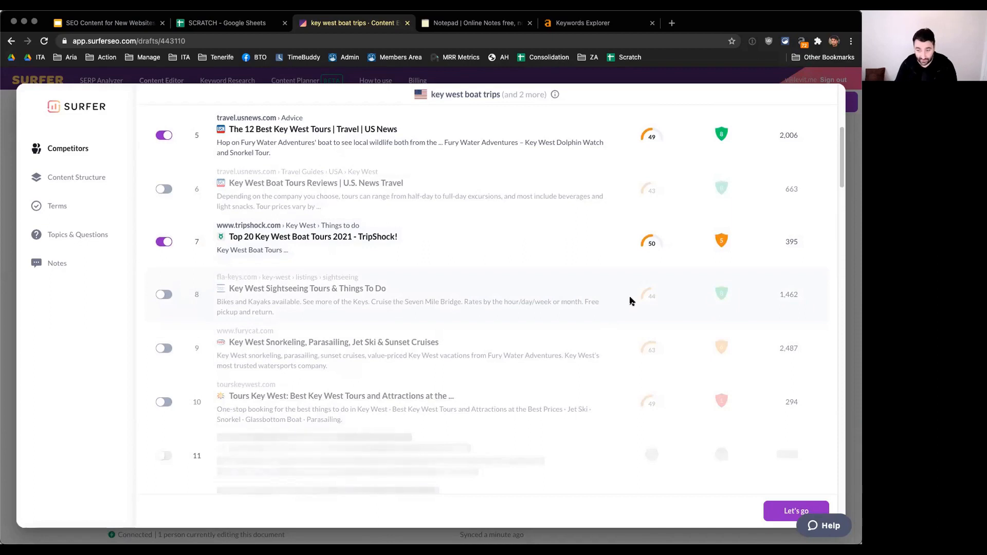
scroll(630, 300, "down", 3)
scroll(628, 302, "down", 2)
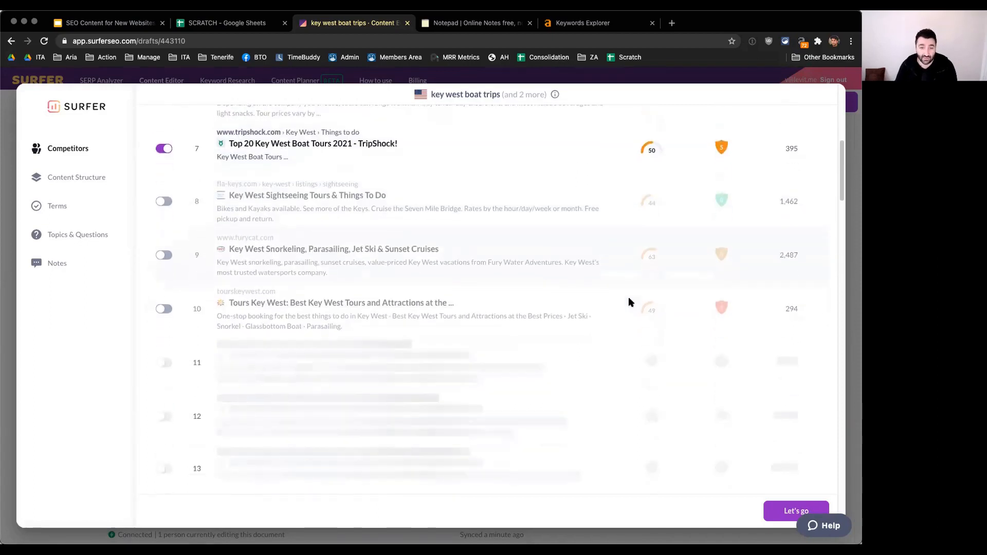
scroll(629, 302, "up", 15)
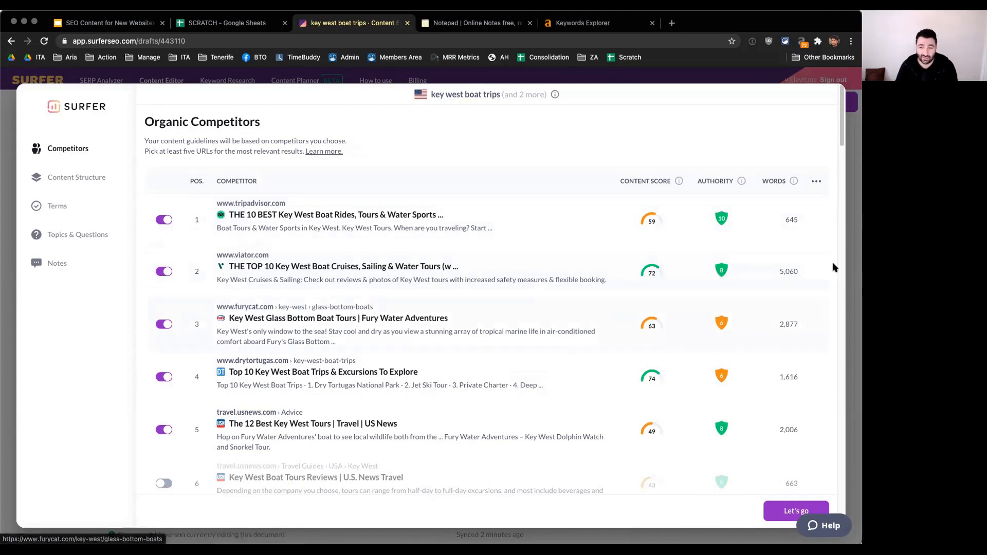
left_click(776, 511)
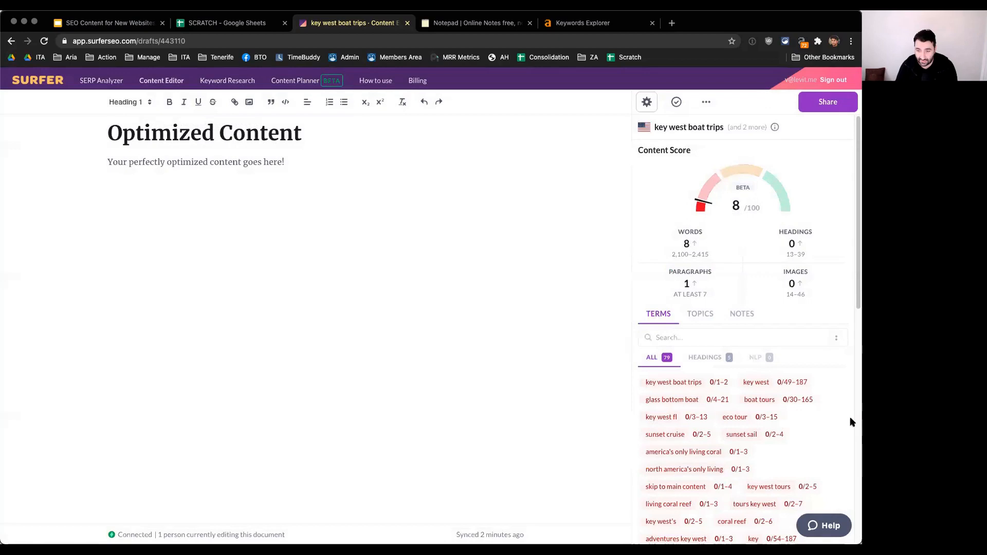
Step: Examine the recalculated content targets and suggested terms for the key west boat trips draft
scroll(840, 421, "down", 2)
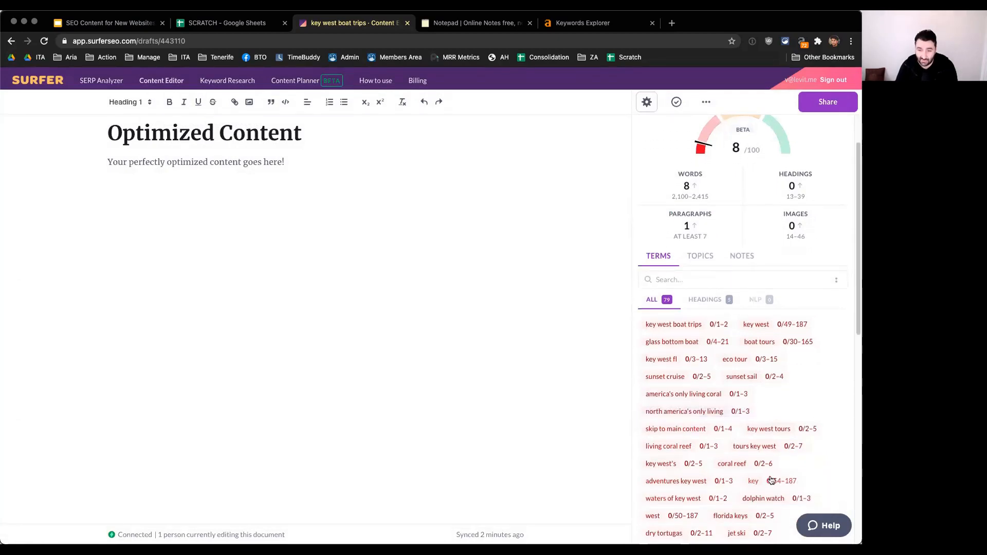
scroll(730, 463, "down", 2)
scroll(800, 460, "down", 3)
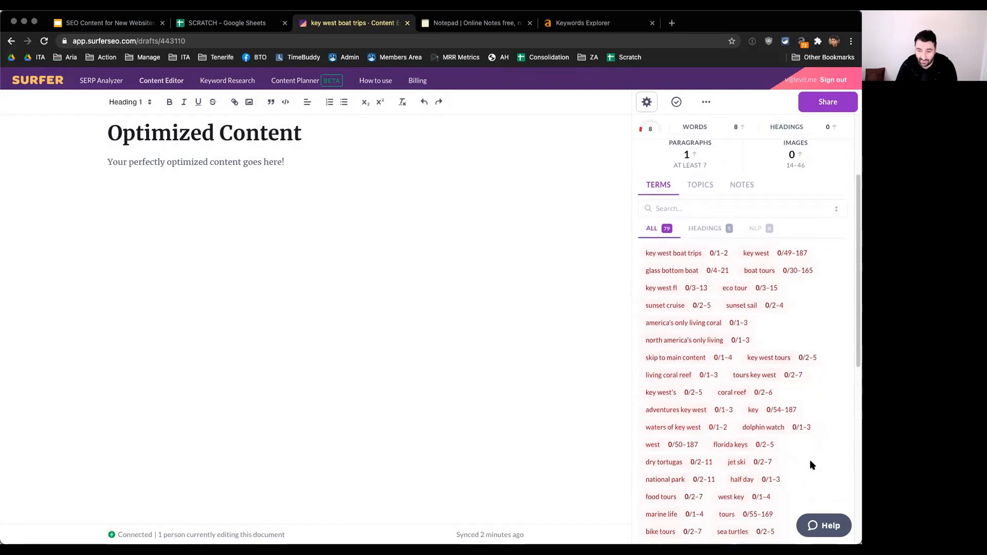
scroll(815, 463, "down", 2)
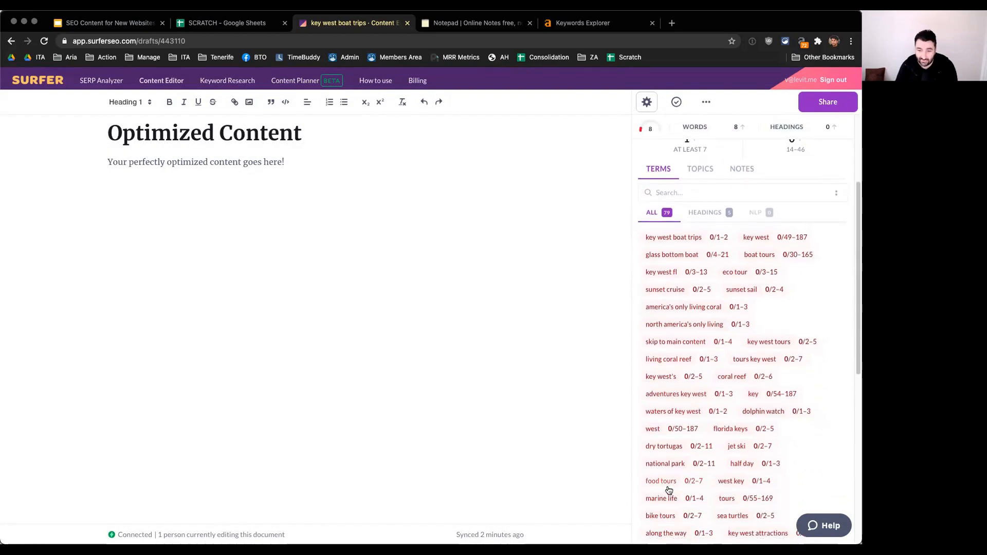
scroll(800, 465, "down", 1)
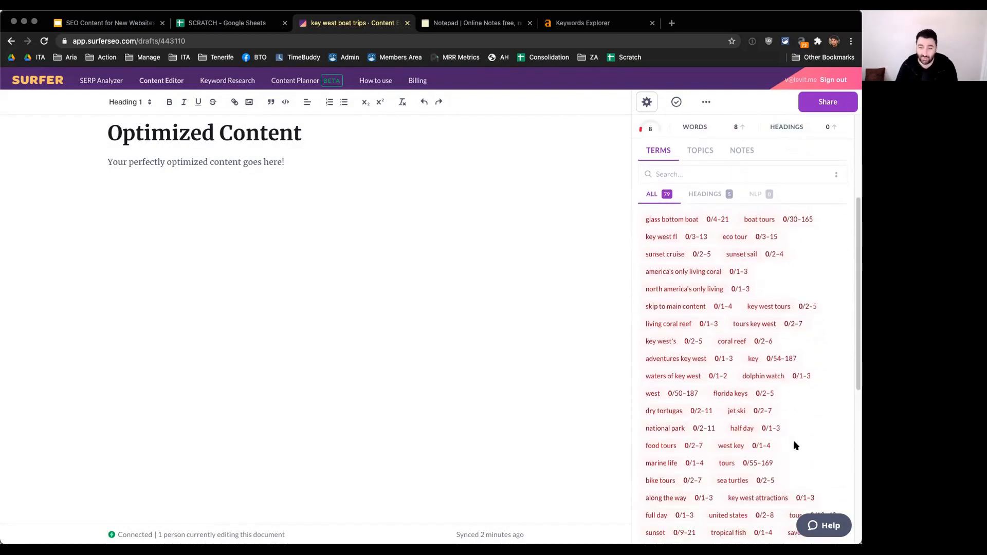
scroll(825, 437, "up", 8)
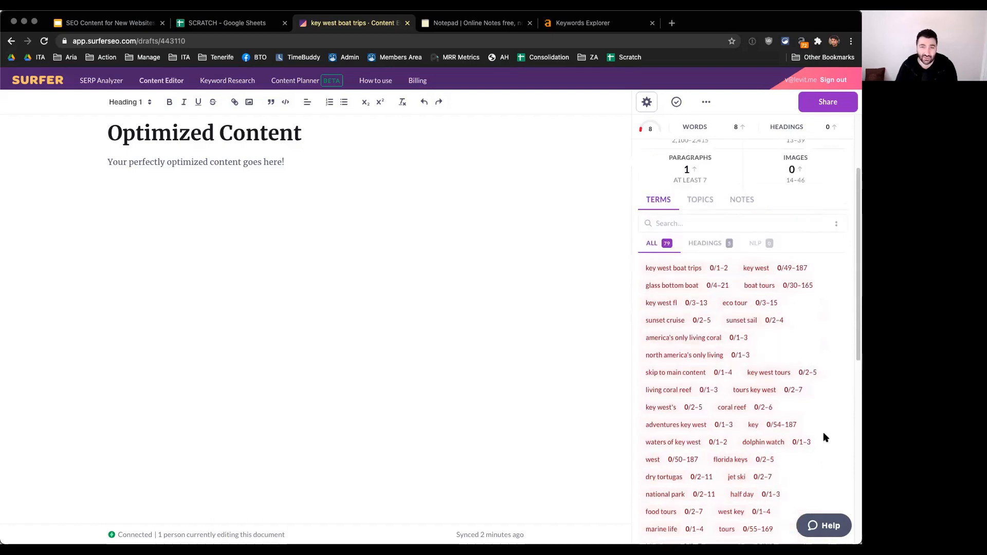
Step: Open the draft's content settings and review the unselected organic competitors from position 8 down to position 20
left_click(649, 103)
scroll(401, 356, "down", 8)
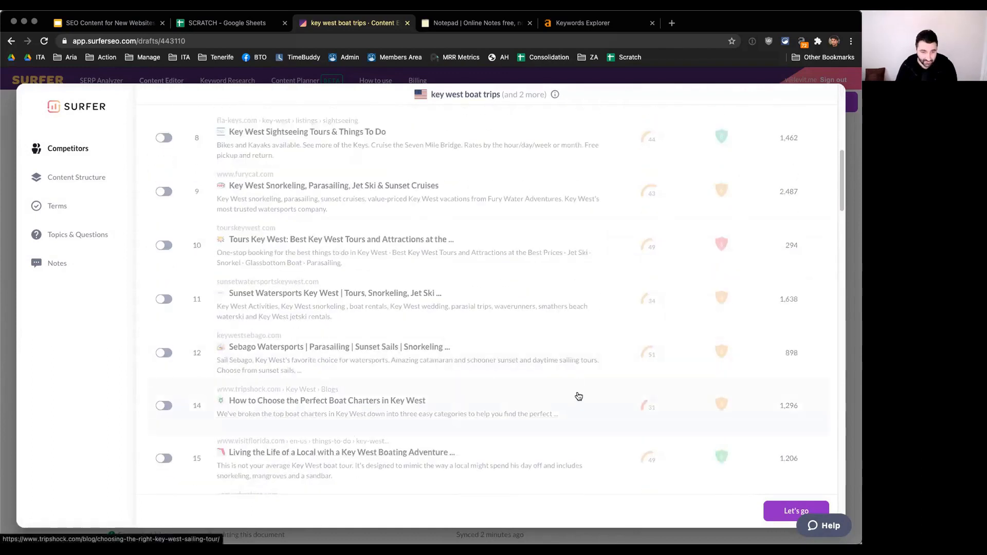
scroll(581, 395, "up", 1)
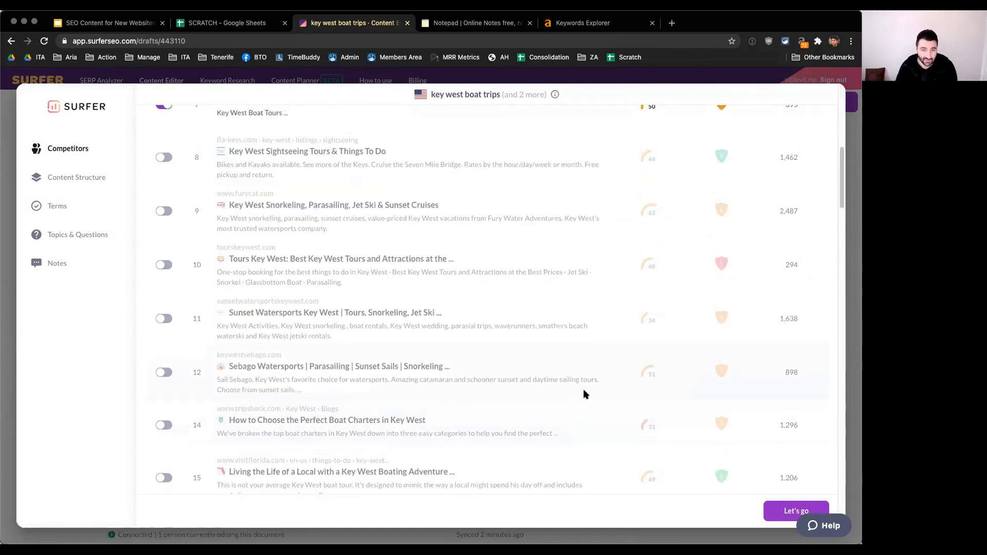
scroll(583, 394, "down", 1)
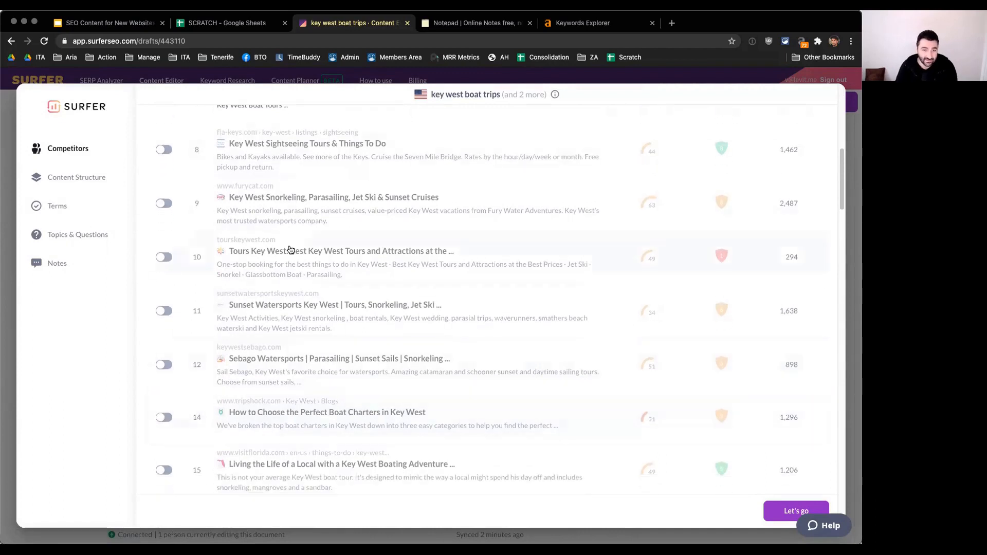
scroll(504, 340, "down", 1)
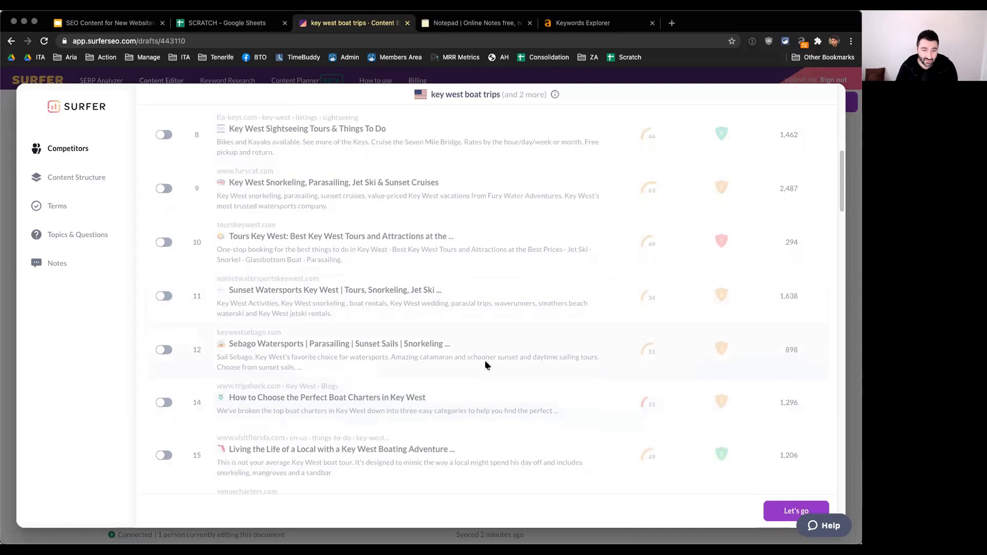
scroll(498, 362, "down", 1)
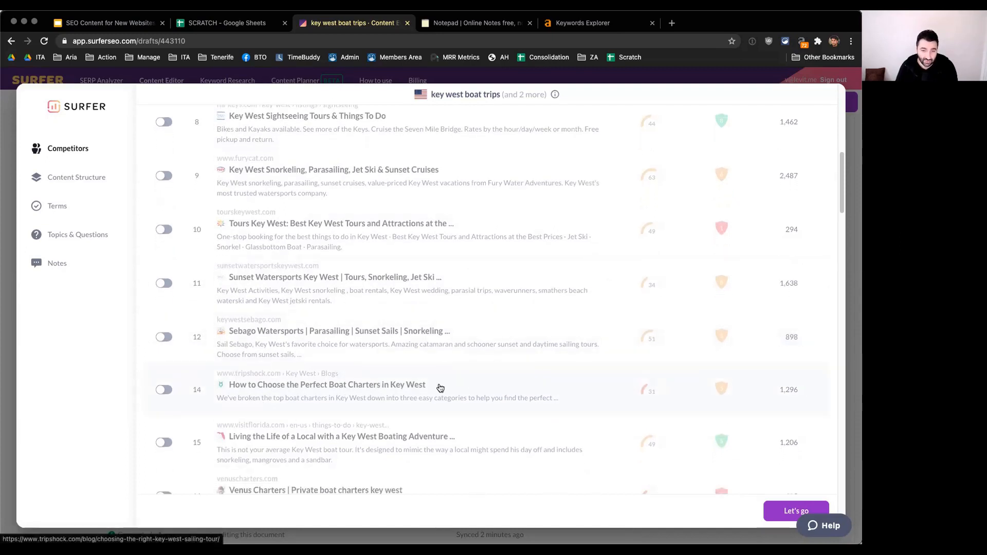
scroll(440, 388, "down", 1)
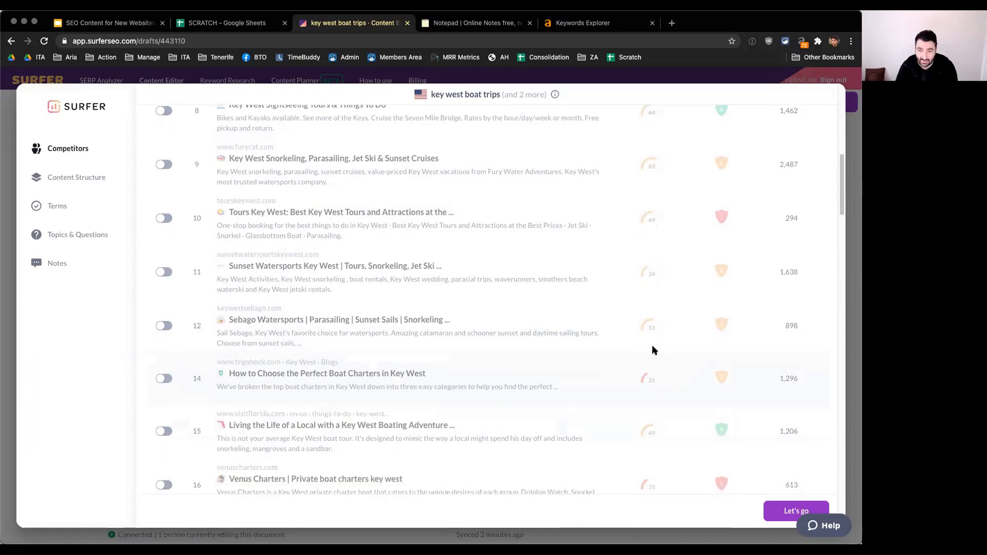
scroll(655, 378, "down", 2)
scroll(657, 378, "down", 3)
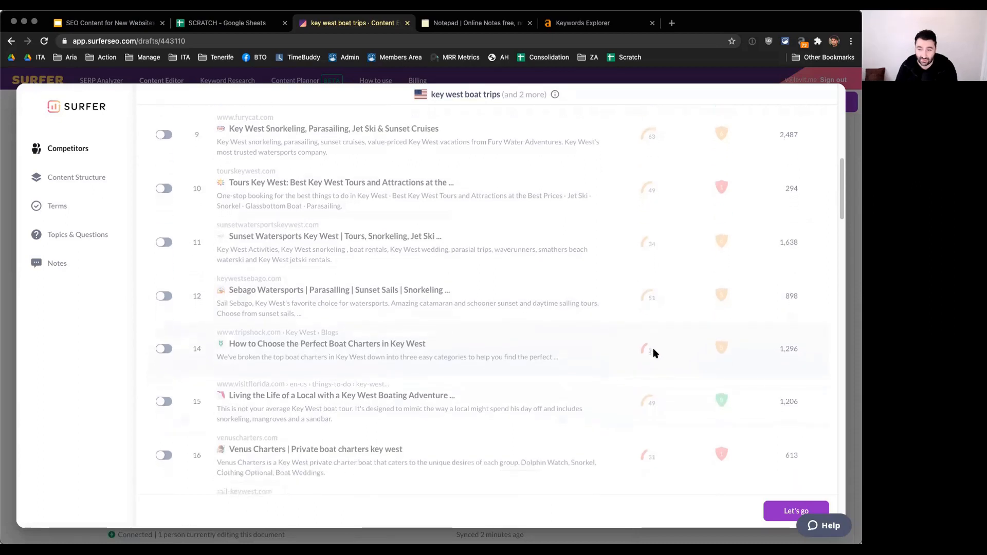
scroll(656, 340, "down", 1)
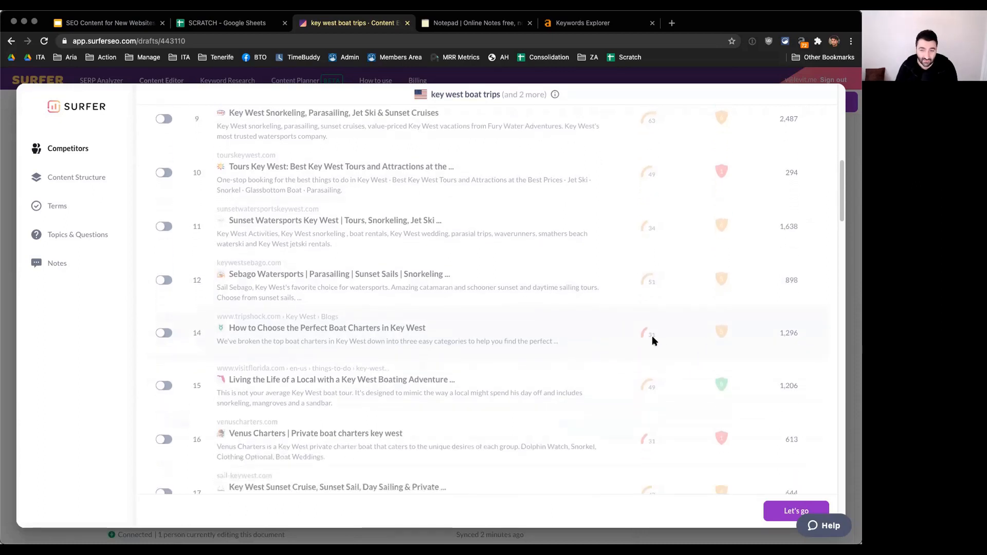
scroll(654, 339, "down", 4)
scroll(652, 356, "down", 2)
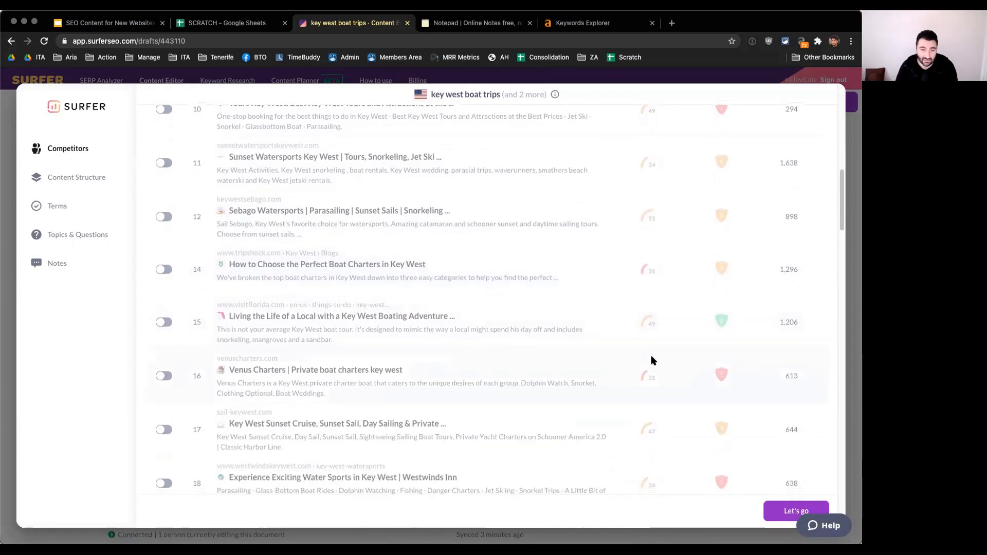
scroll(652, 360, "down", 1)
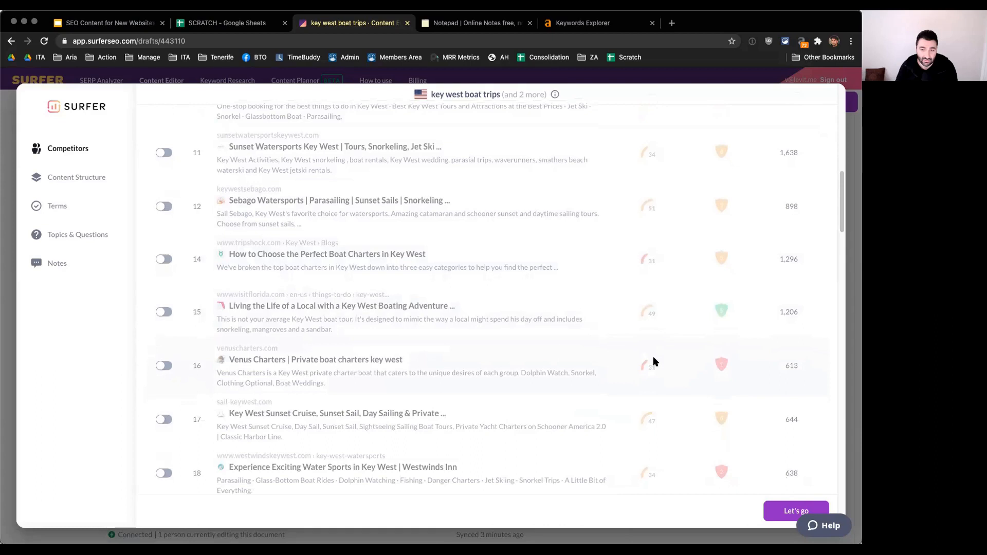
scroll(654, 362, "down", 6)
scroll(650, 359, "down", 4)
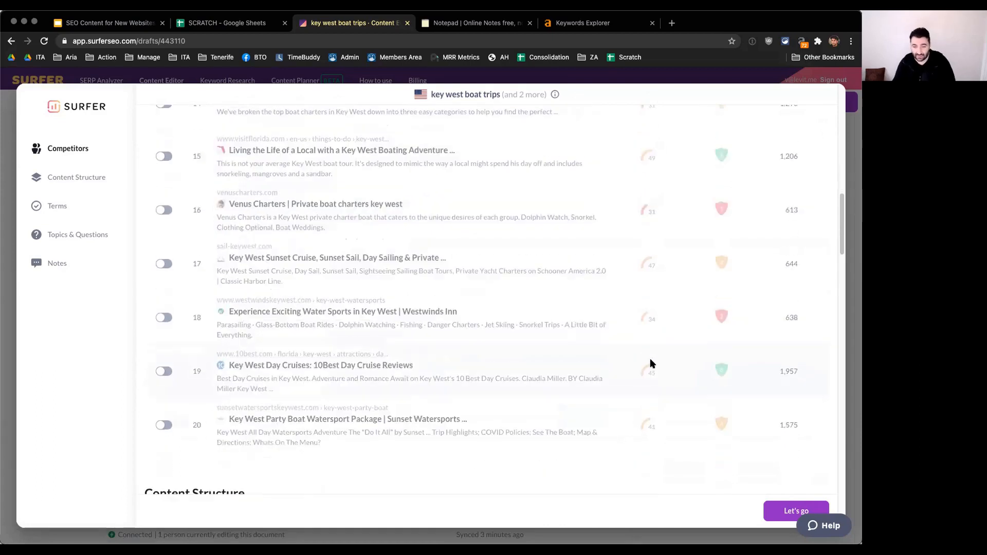
Step: Exclude jet ski, national park, key, skip to main content, north america's only living, america's only living coral and sunset sail from the terms
scroll(386, 345, "down", 8)
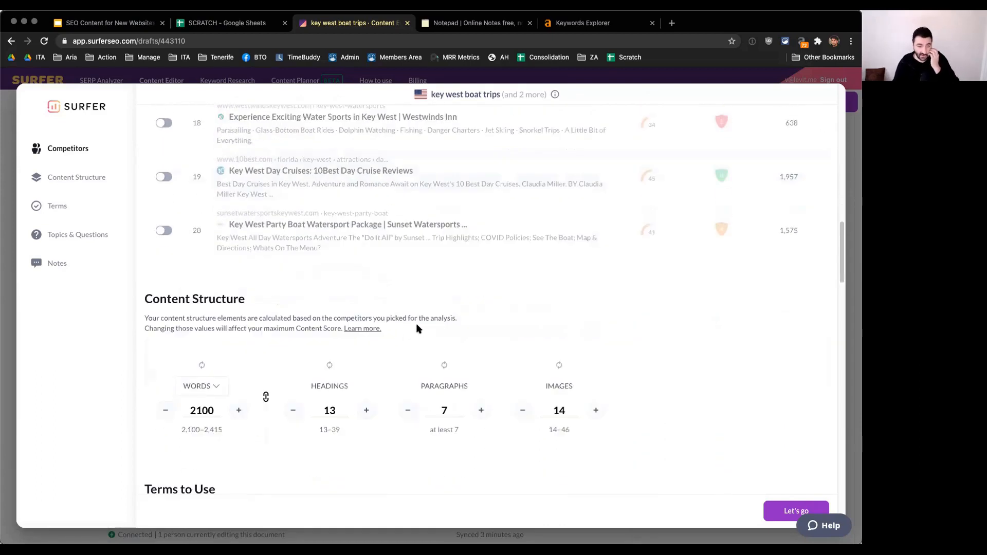
scroll(418, 313, "down", 10)
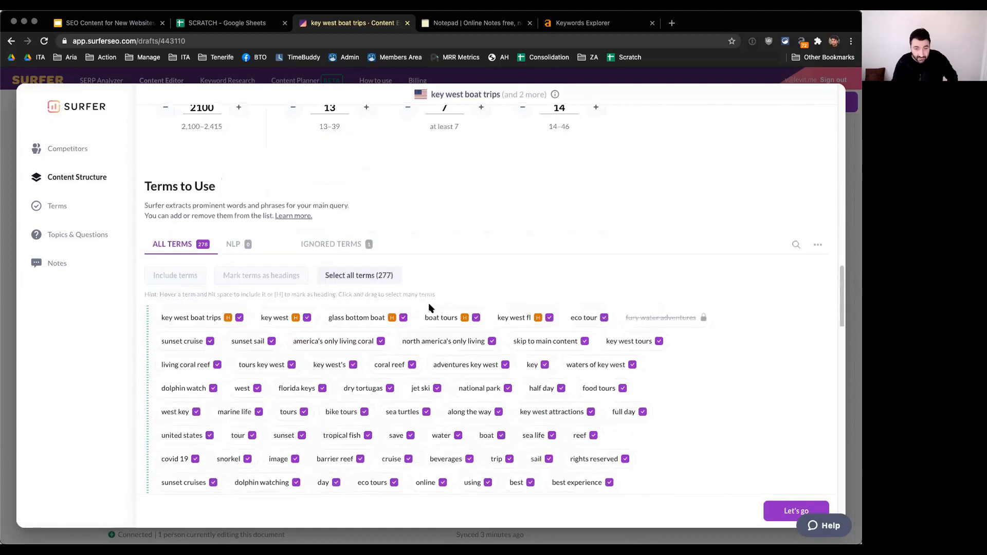
scroll(430, 308, "down", 4)
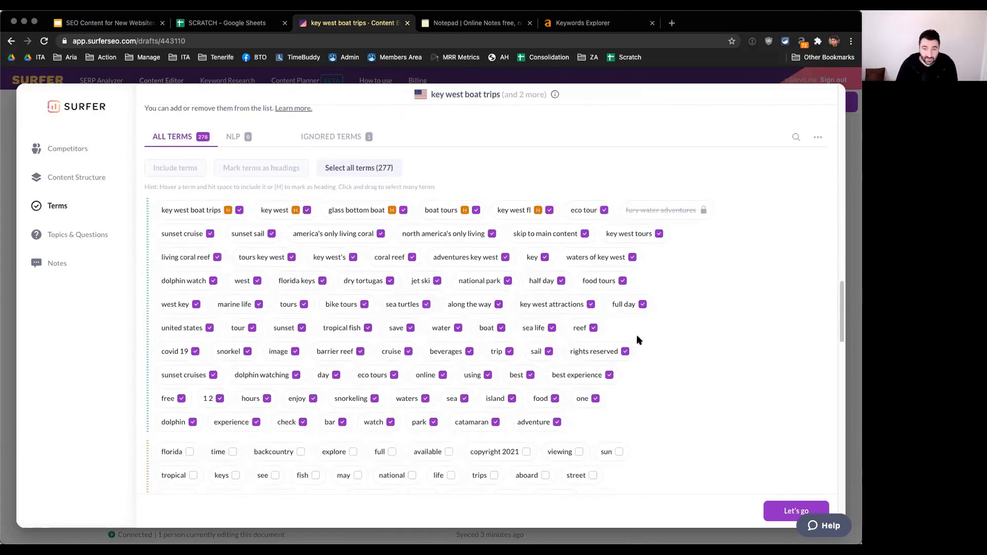
left_click(437, 282)
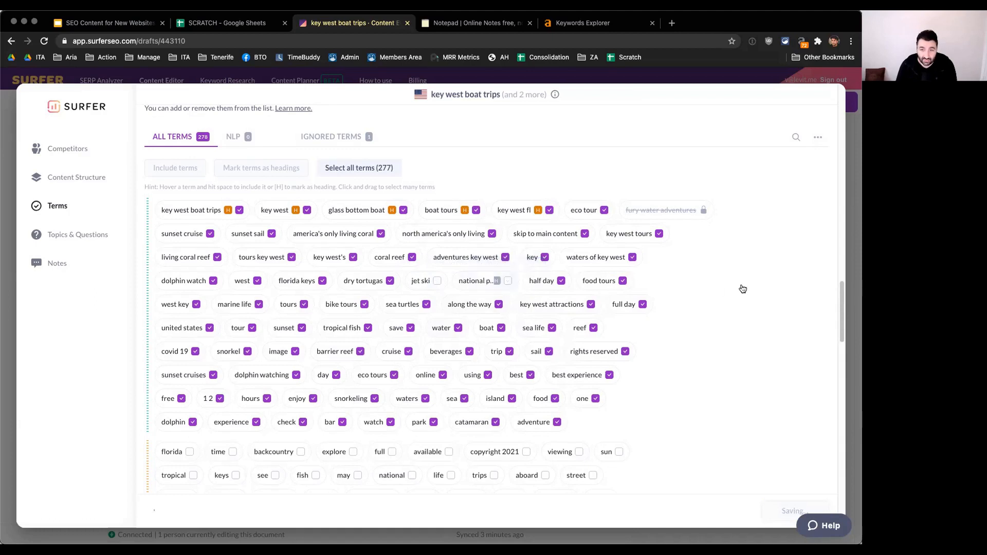
left_click(545, 258)
left_click(586, 235)
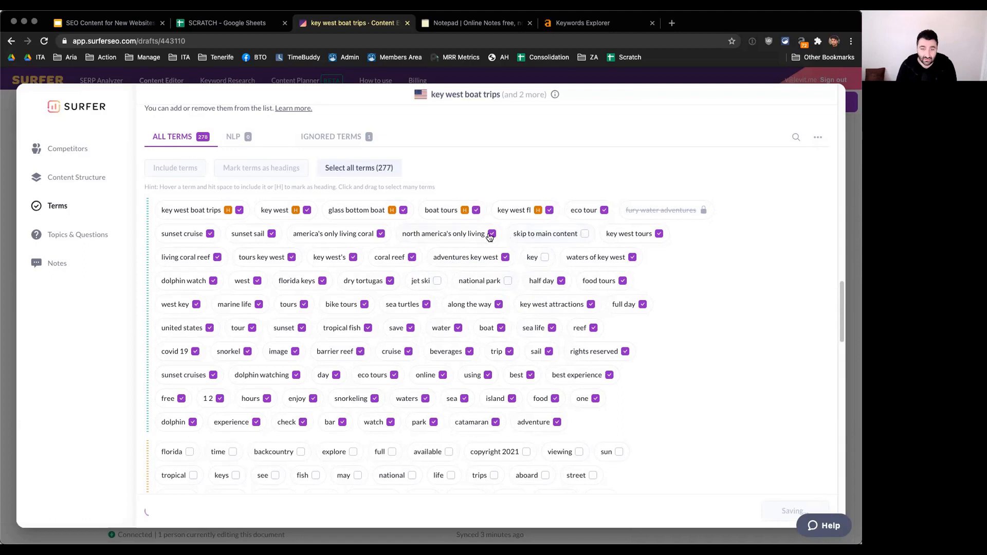
left_click(491, 234)
left_click(381, 235)
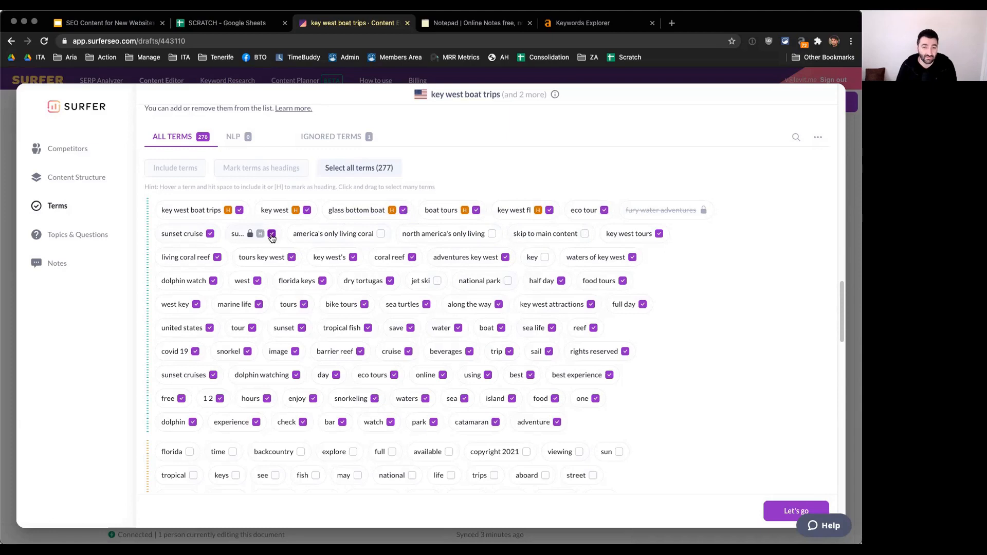
left_click(272, 235)
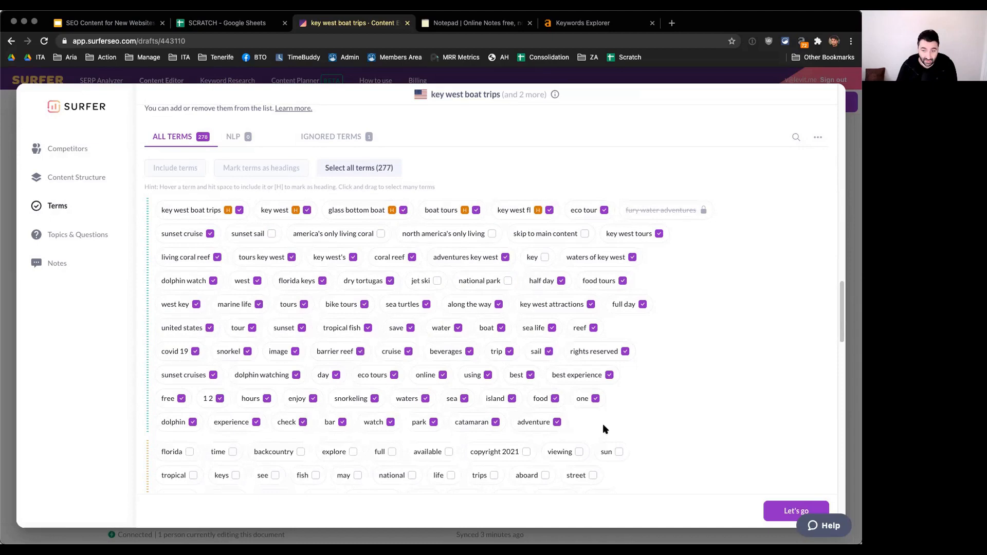
Step: Review the rest of the suggested terms, including the unselected lower-priority groups down to the end of the list
scroll(669, 324, "down", 8)
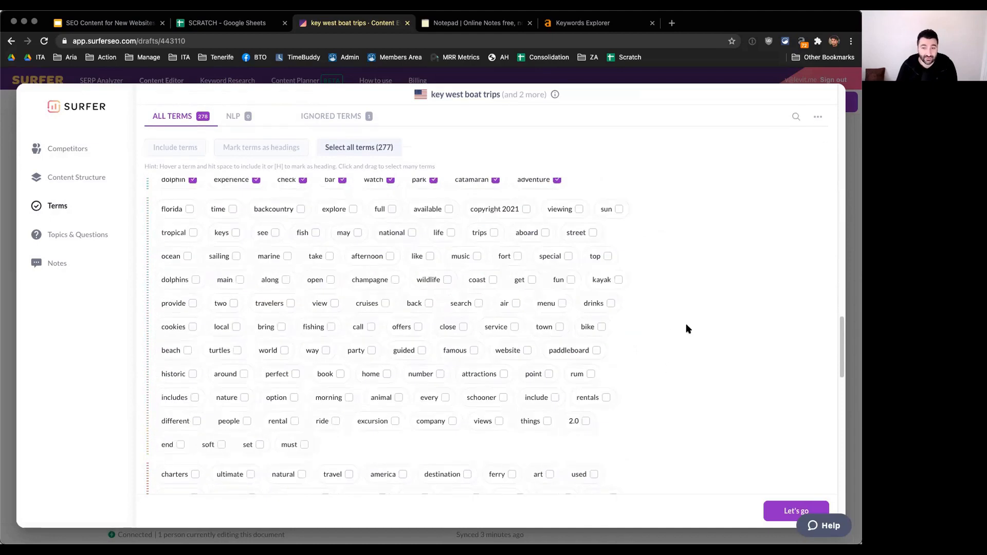
scroll(665, 323, "down", 5)
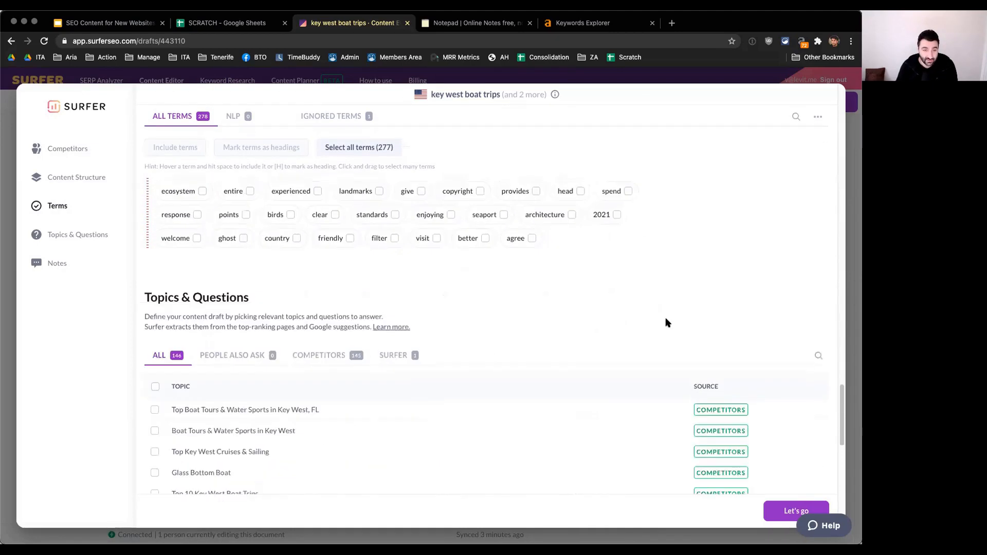
scroll(665, 323, "up", 10)
scroll(666, 318, "down", 1)
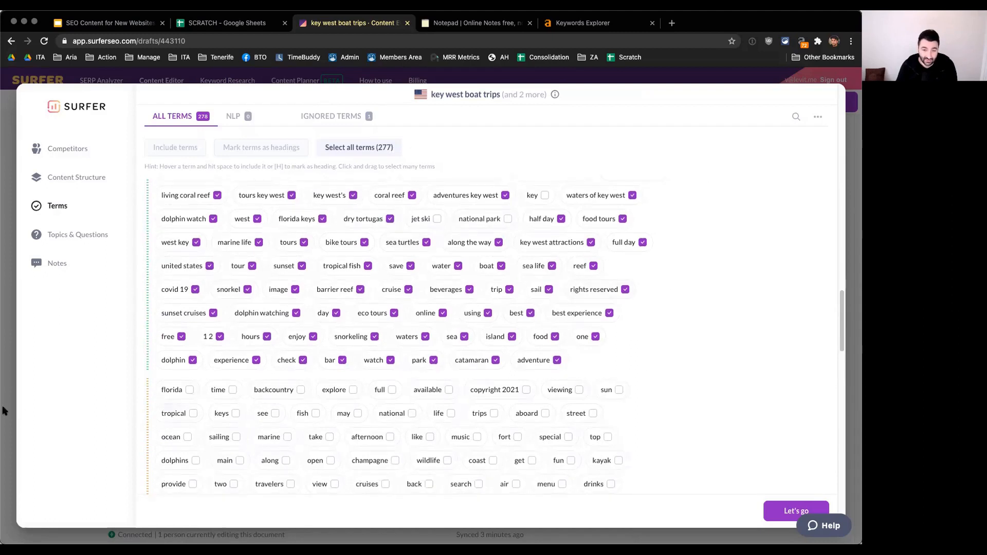
scroll(652, 416, "down", 1)
scroll(652, 413, "down", 10)
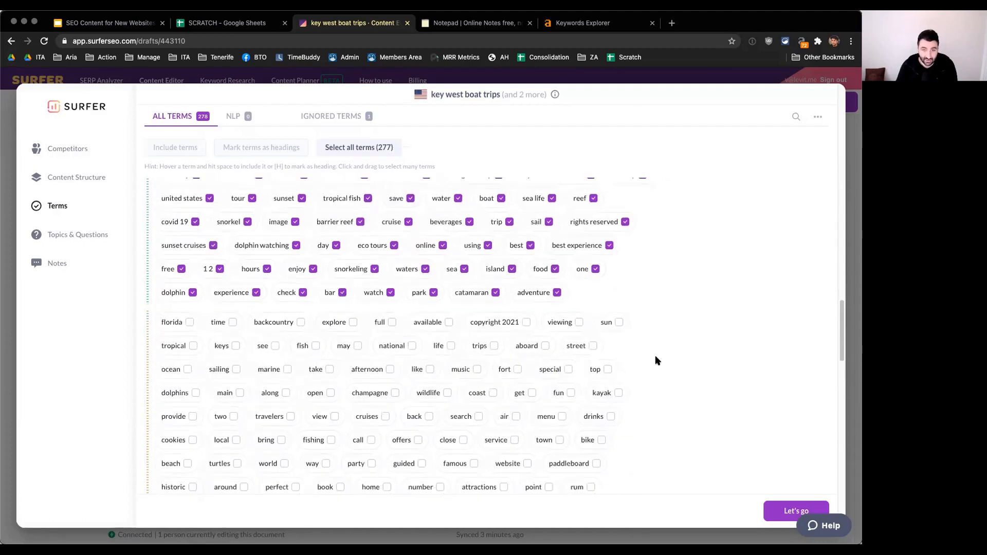
scroll(649, 353, "down", 20)
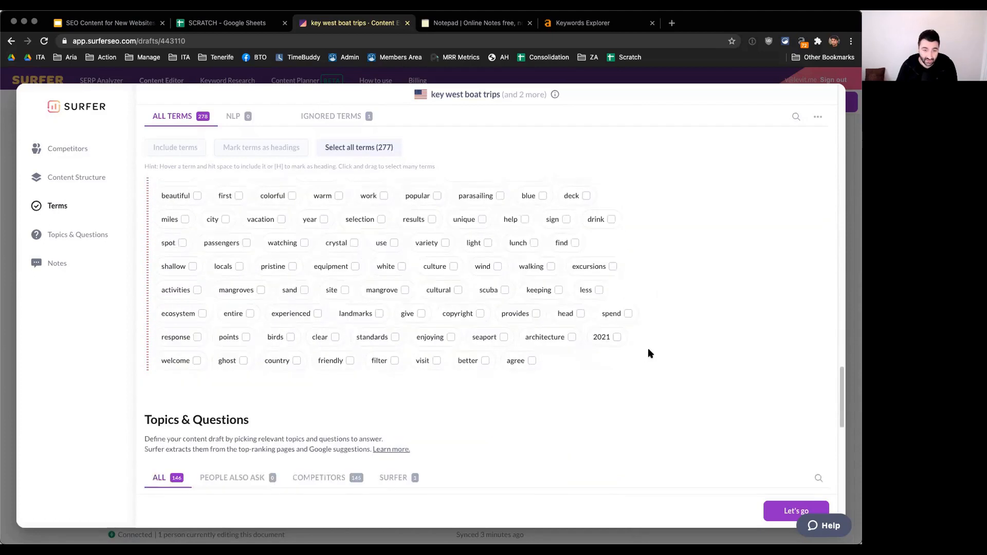
Step: Include the competitor topic "KEY WEST BOAT TOURS" in the draft's topics and questions
scroll(648, 353, "down", 8)
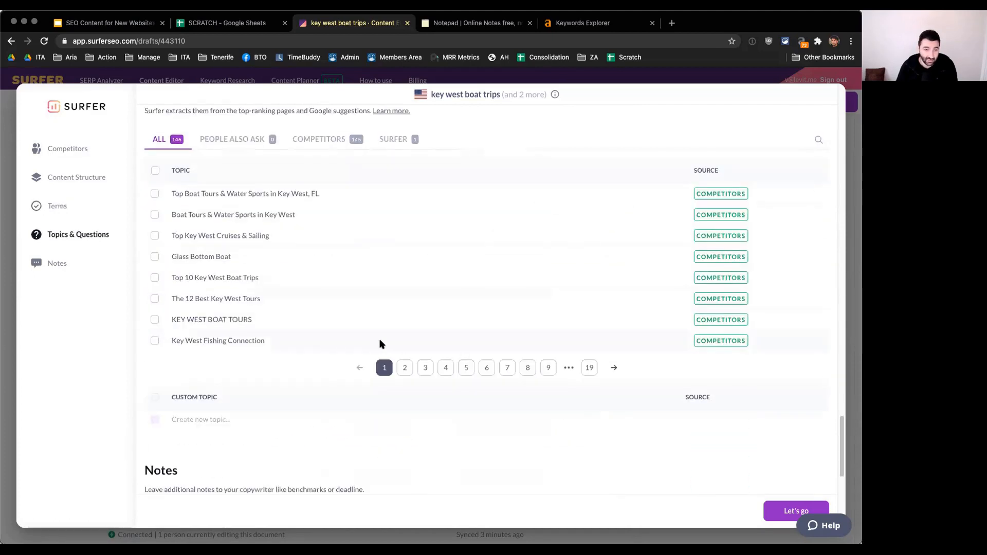
scroll(375, 339, "up", 1)
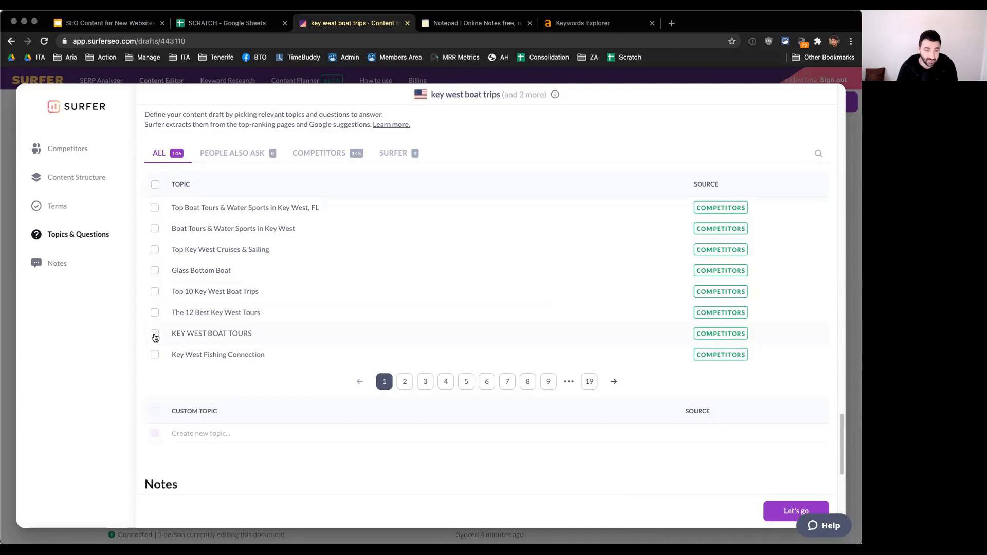
left_click(154, 335)
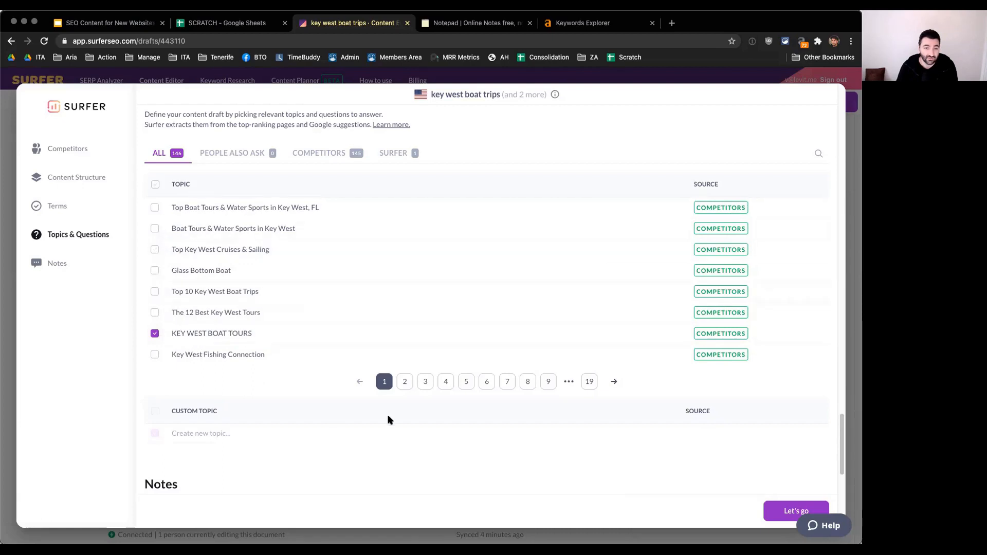
Step: Check the competitor topics on pages 2 through 7 and apply the customised terms and topics to the draft's guidelines
left_click(406, 383)
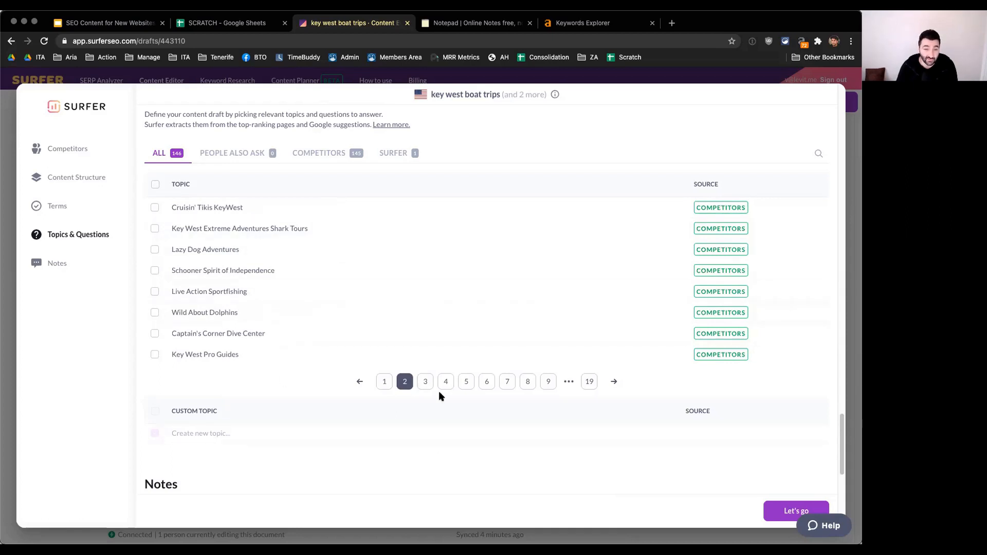
left_click(425, 384)
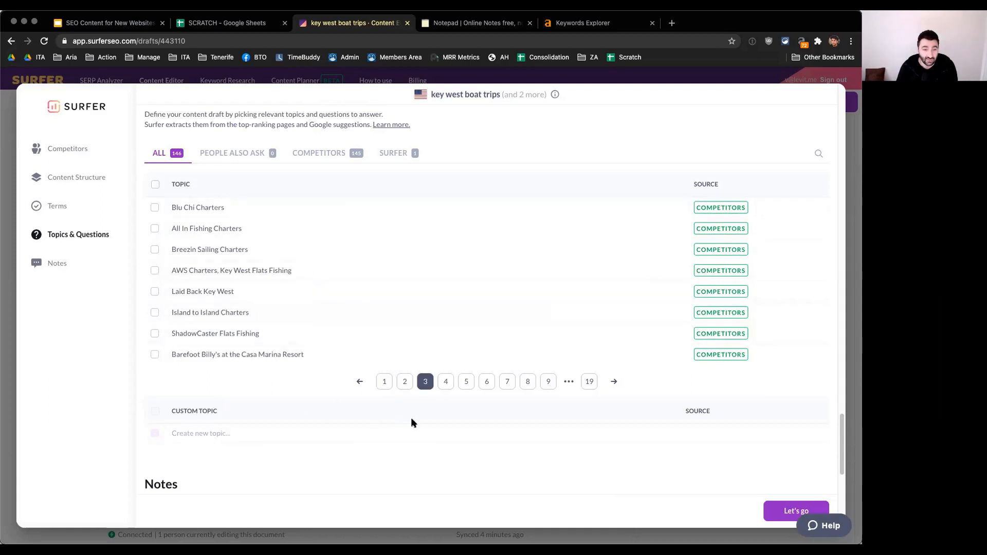
left_click(445, 383)
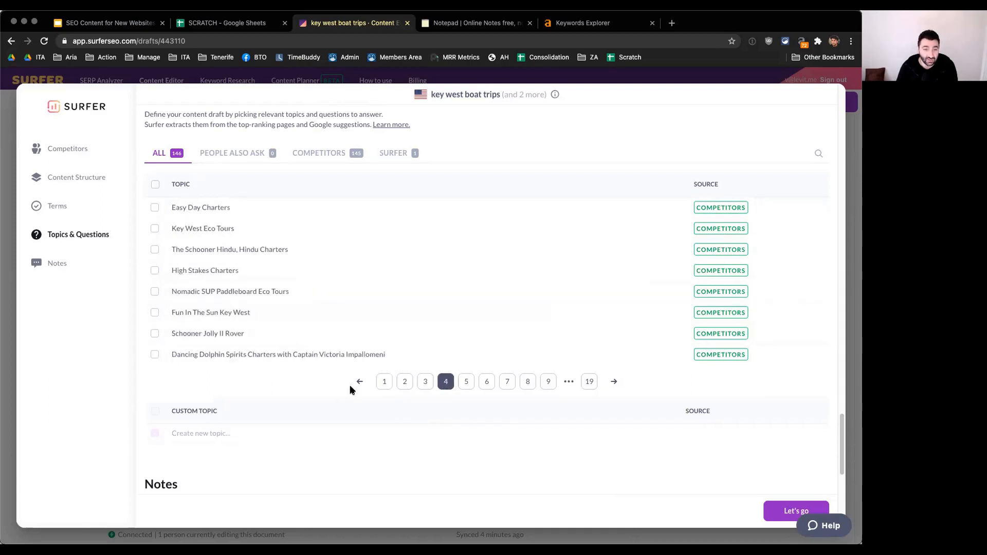
left_click(469, 386)
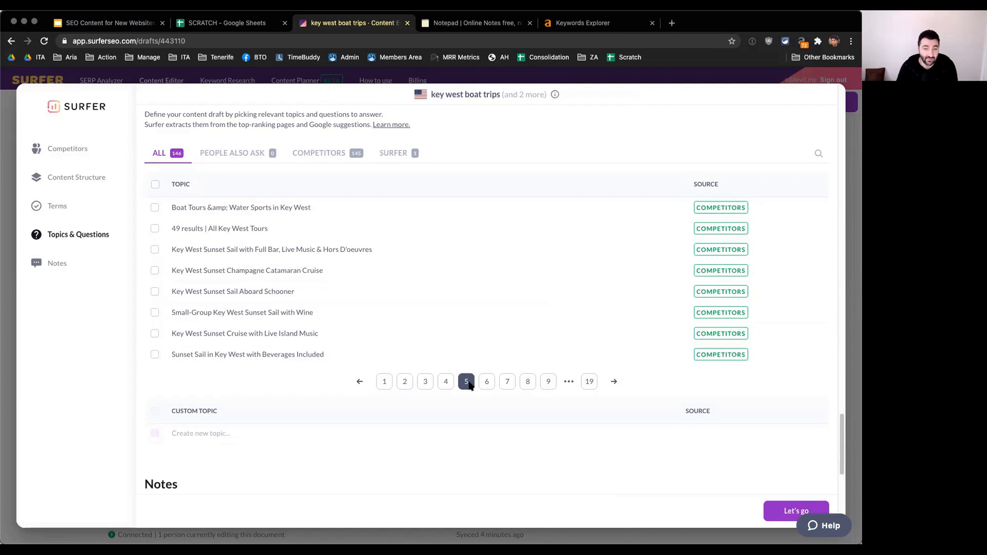
left_click(488, 384)
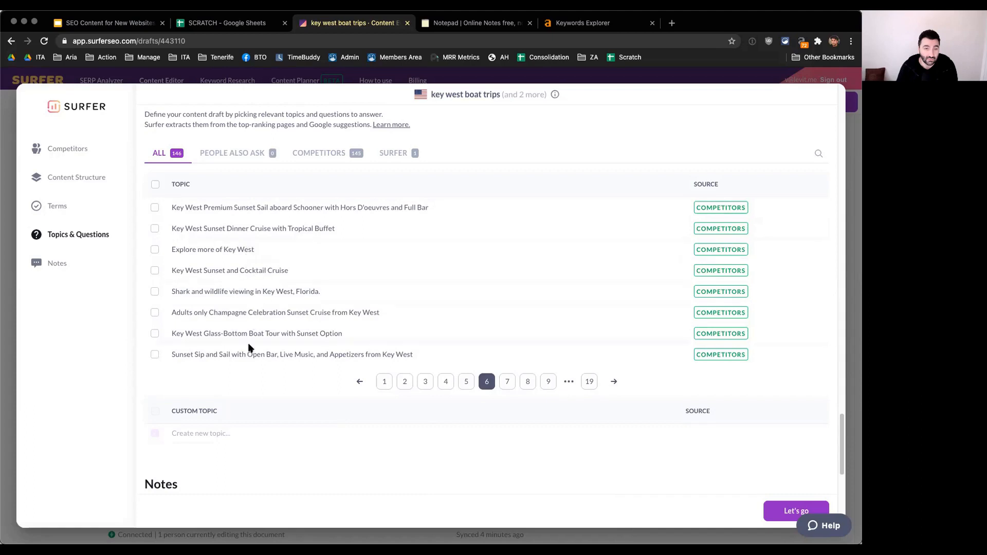
left_click(508, 381)
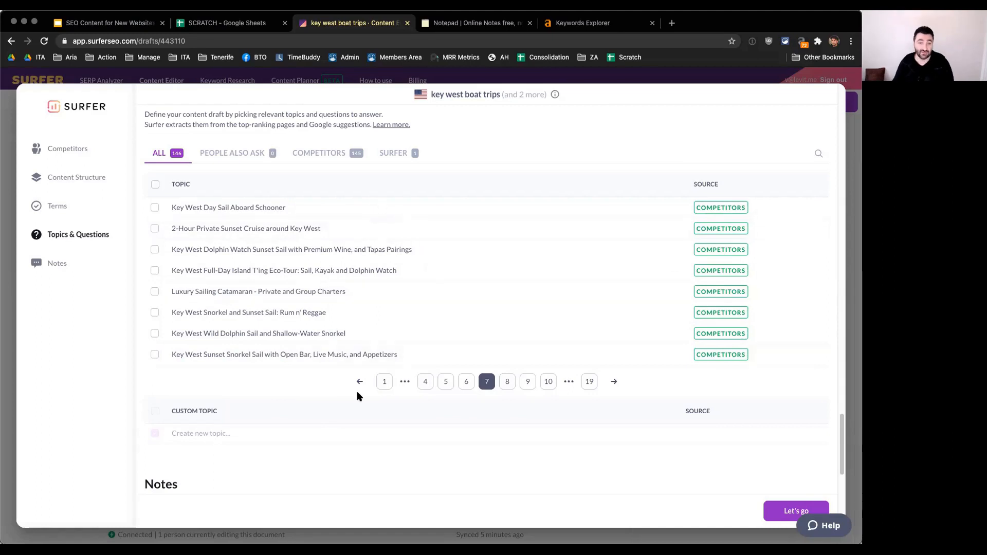
scroll(502, 410, "down", 2)
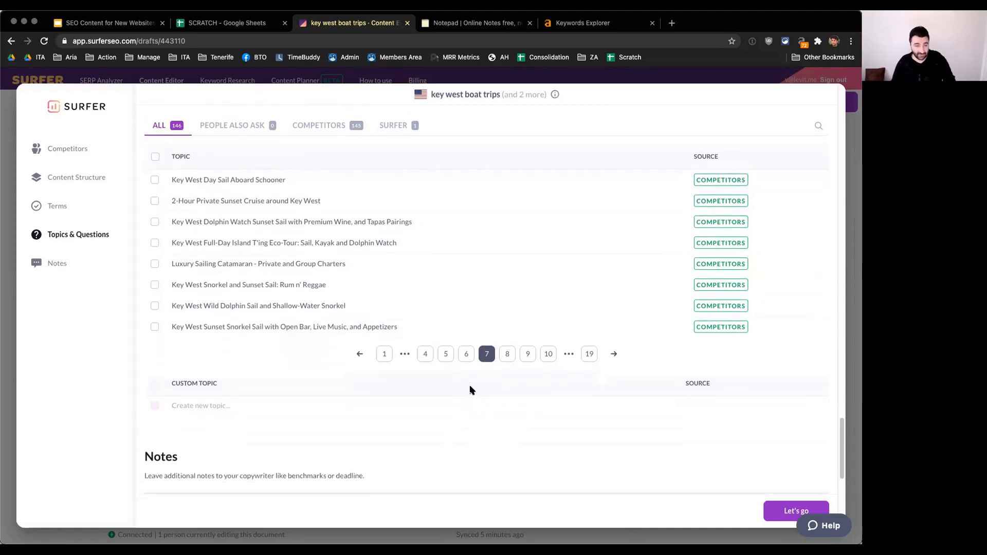
left_click(777, 509)
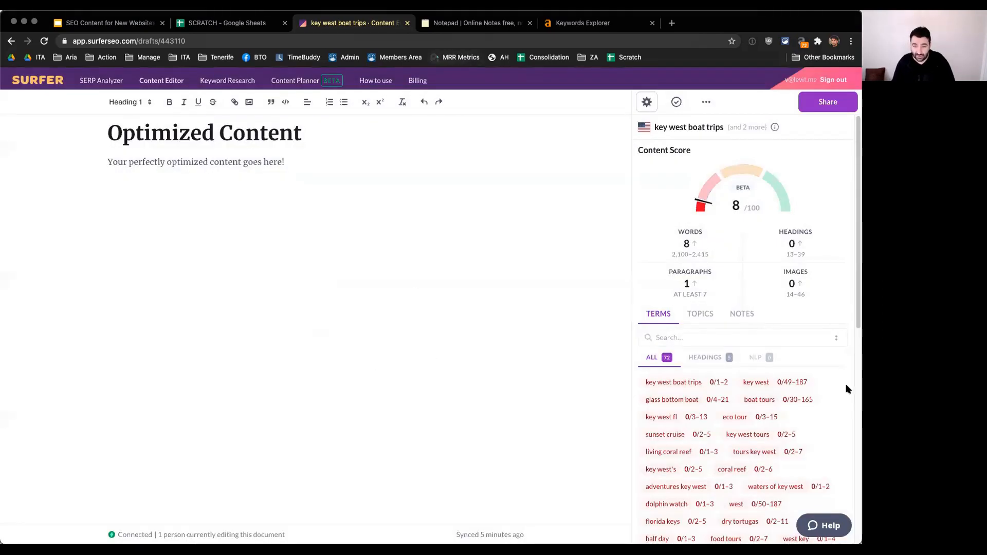
Step: Copy the keyword "key west boat tours" from the notepad into the Keyword column of Sheet2 in the SCRATCH Google Sheet
left_click(302, 168)
triple_click(259, 136)
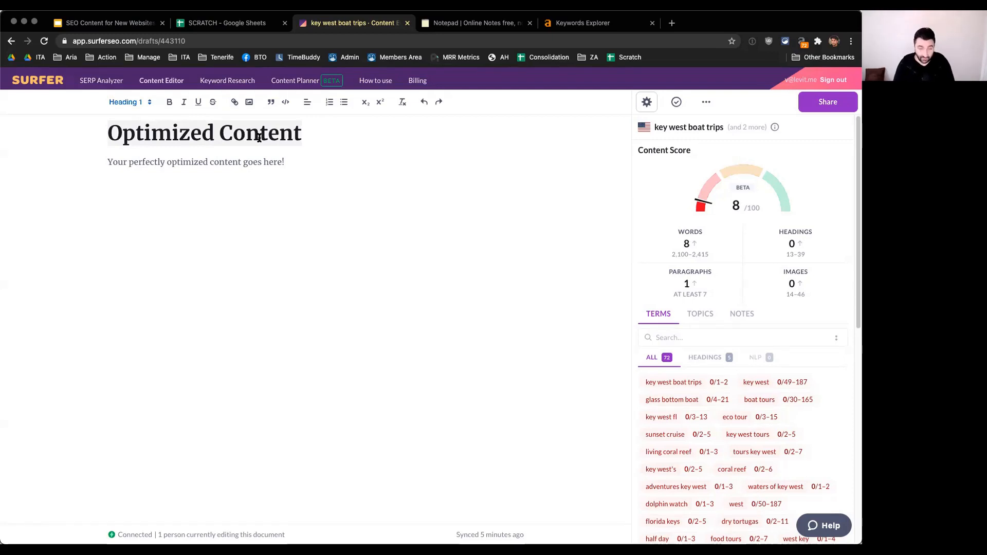
left_click(471, 23)
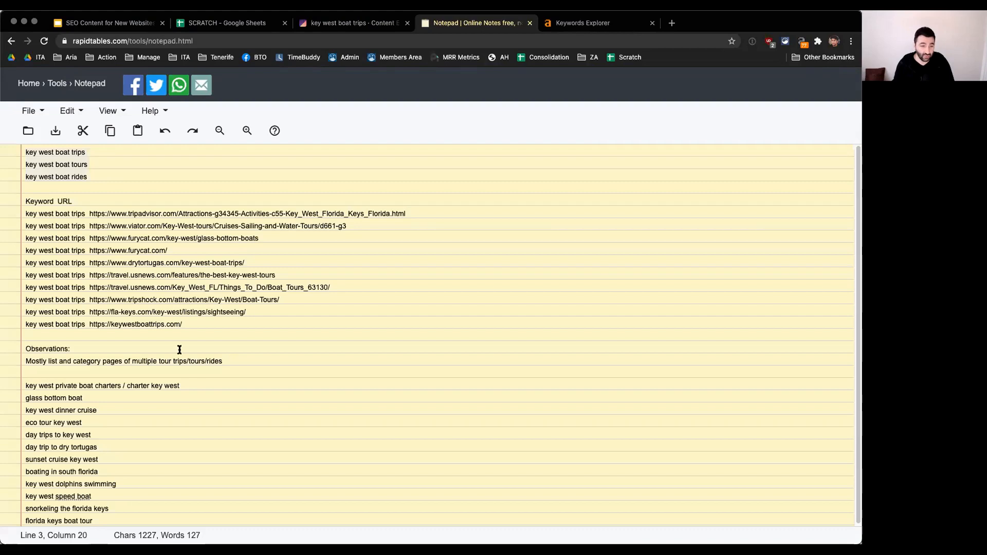
left_click(105, 165)
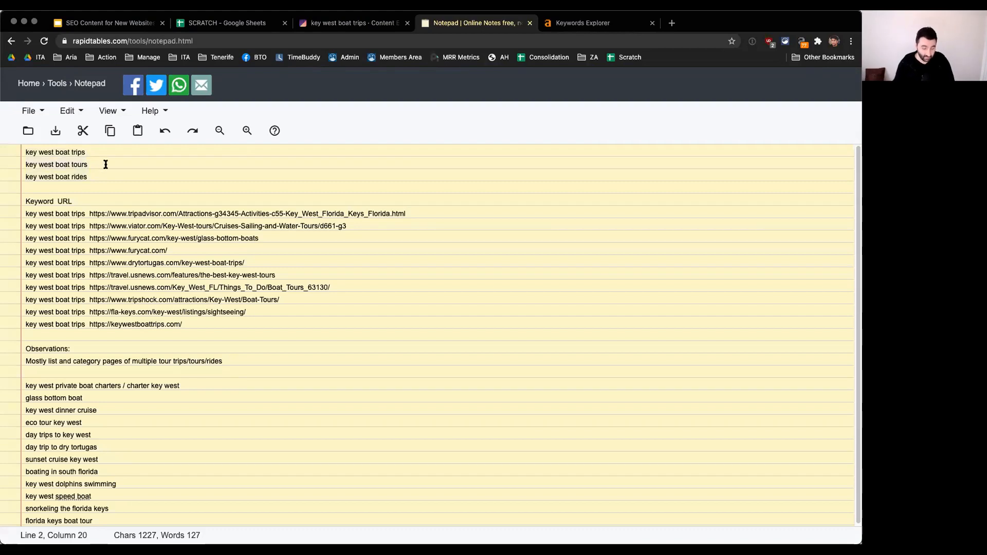
left_click(583, 22)
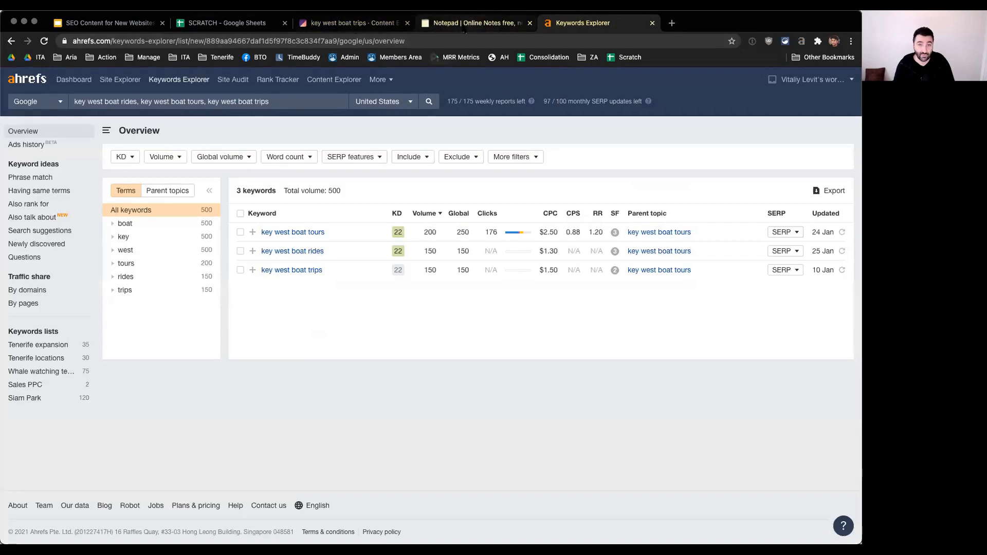
left_click(350, 23)
left_click(224, 23)
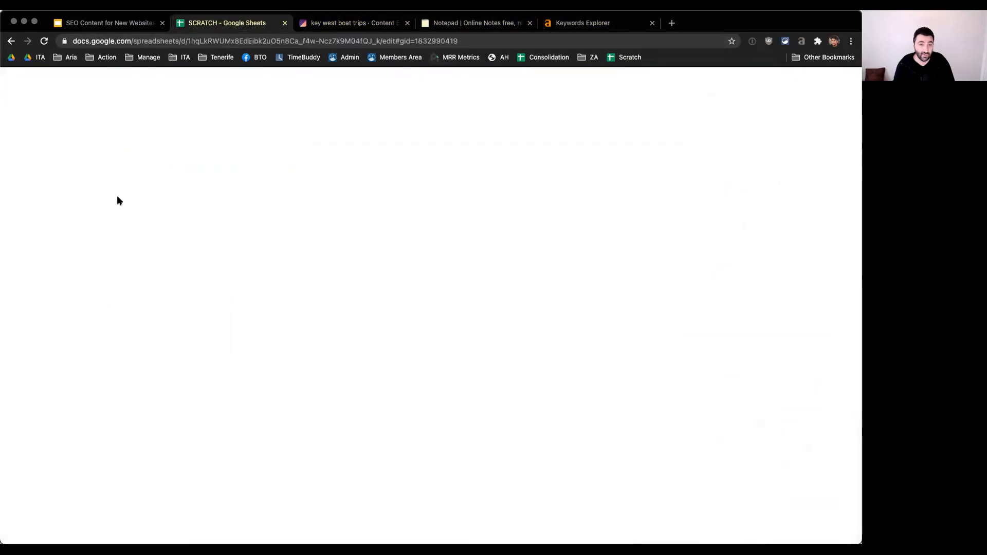
left_click(55, 161)
type("key west boat tours")
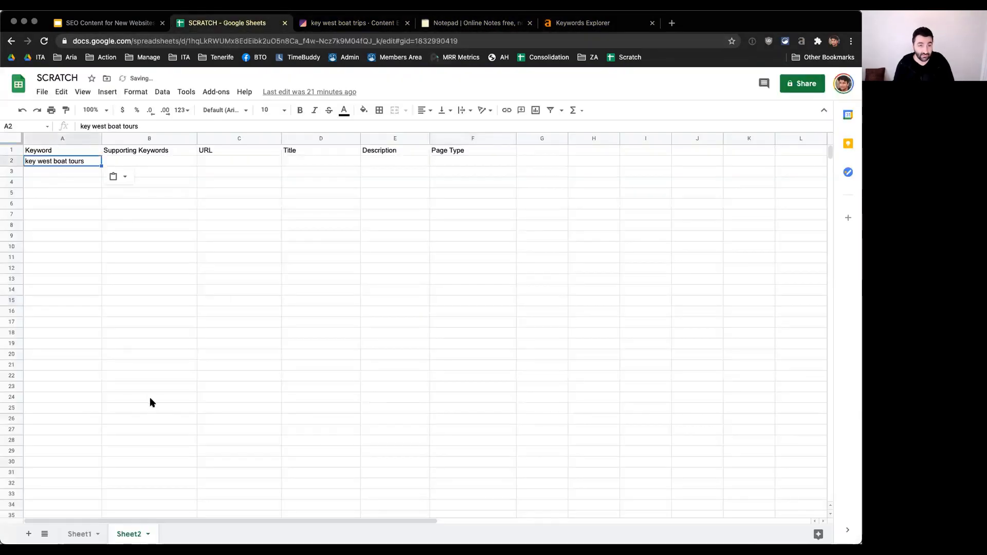
left_click(146, 161)
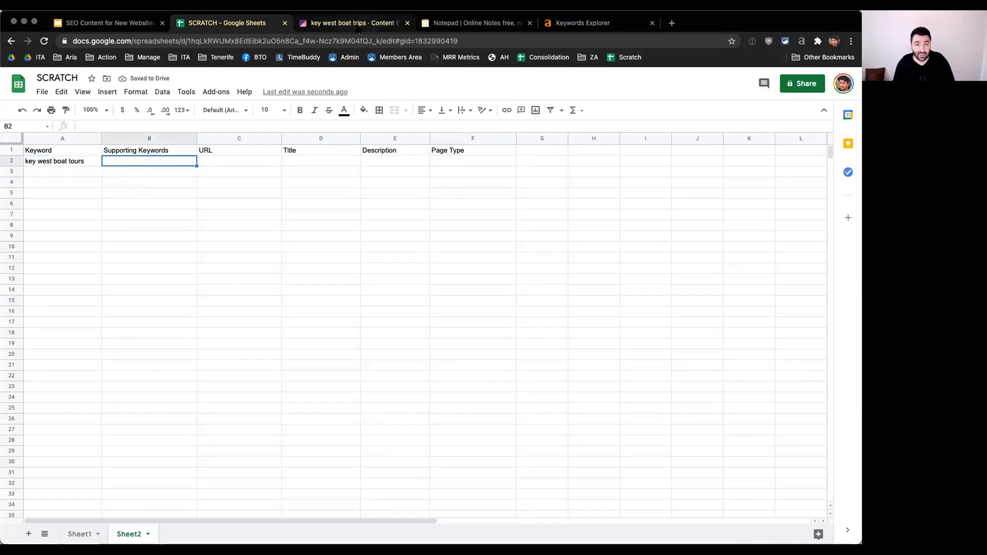
Step: Switch to the Surfer draft and review its suggested terms and their recommended usage ranges
left_click(360, 25)
scroll(764, 329, "down", 2)
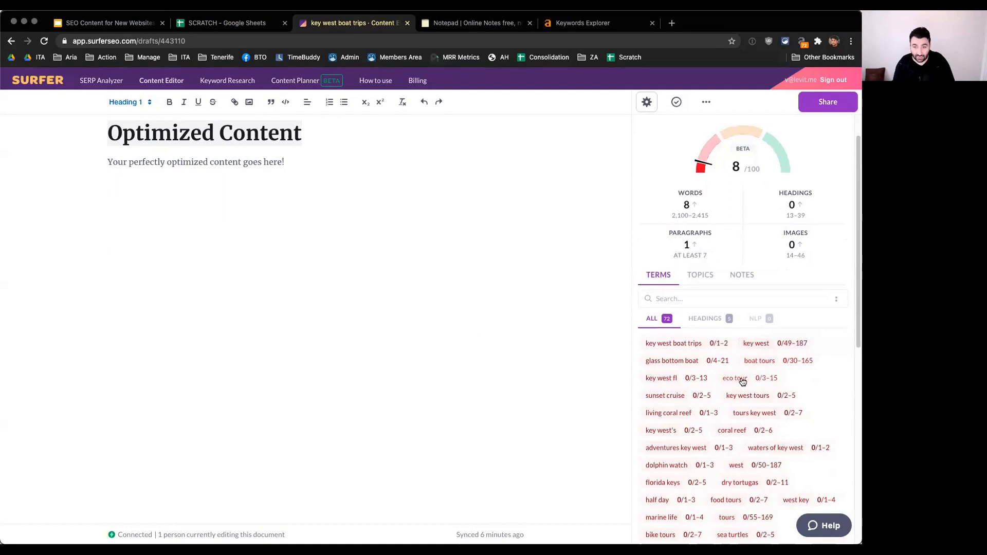
mouse_move(743, 381)
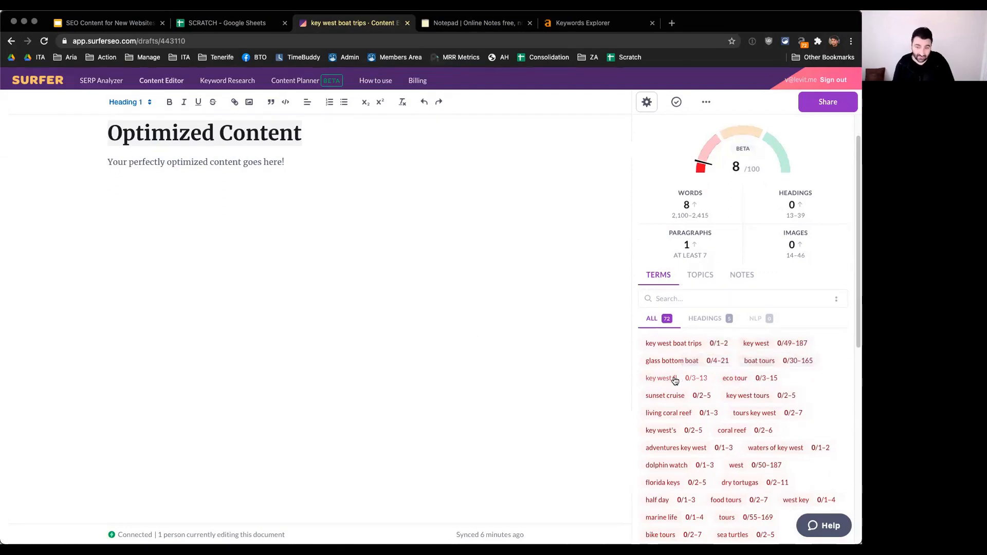
mouse_move(674, 379)
mouse_move(757, 399)
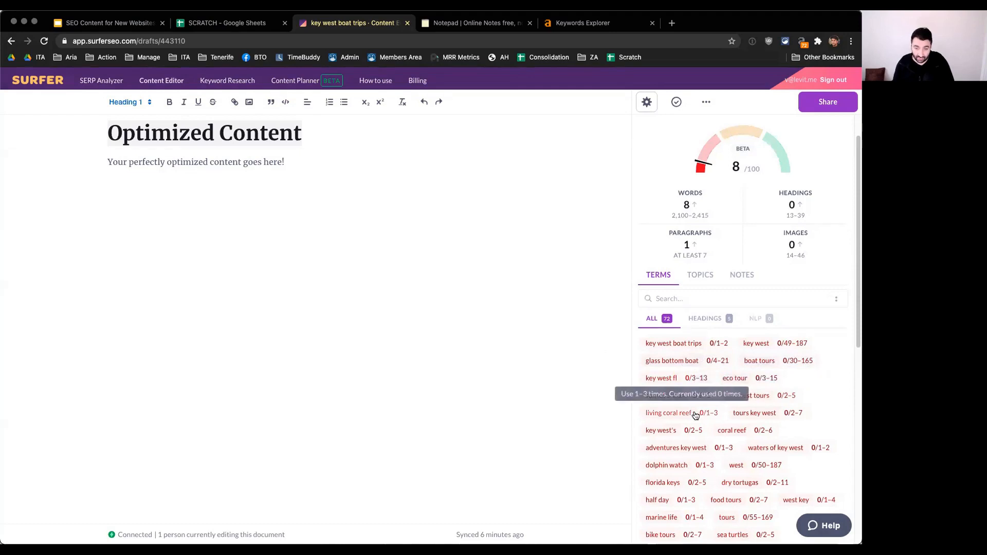
scroll(830, 398, "down", 1)
scroll(834, 395, "down", 1)
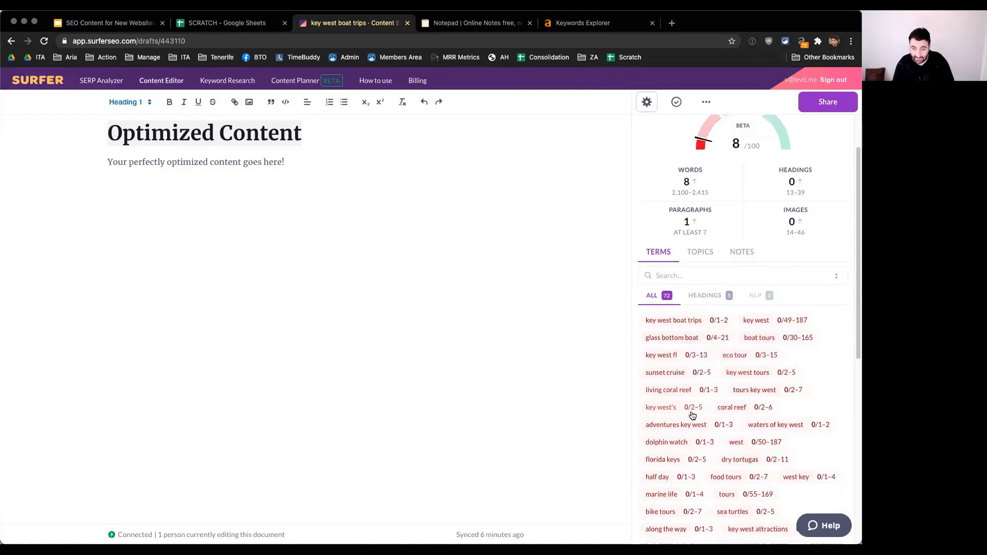
scroll(836, 370, "down", 1)
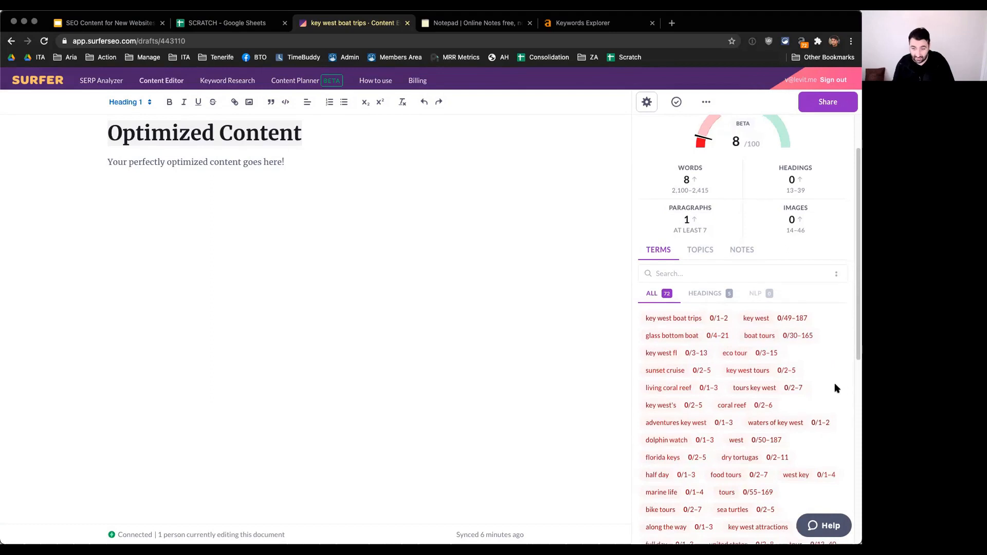
scroll(848, 411, "down", 1)
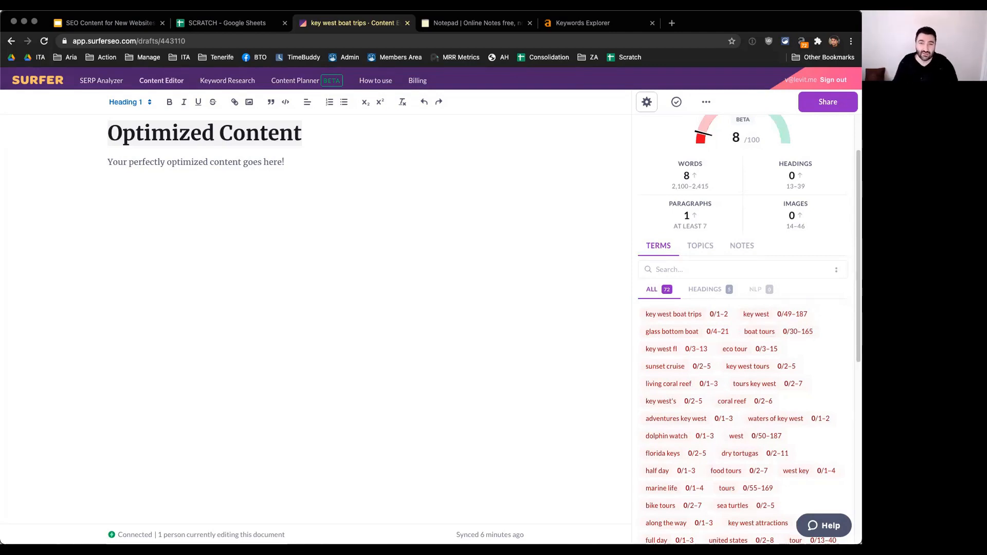
left_click(495, 25)
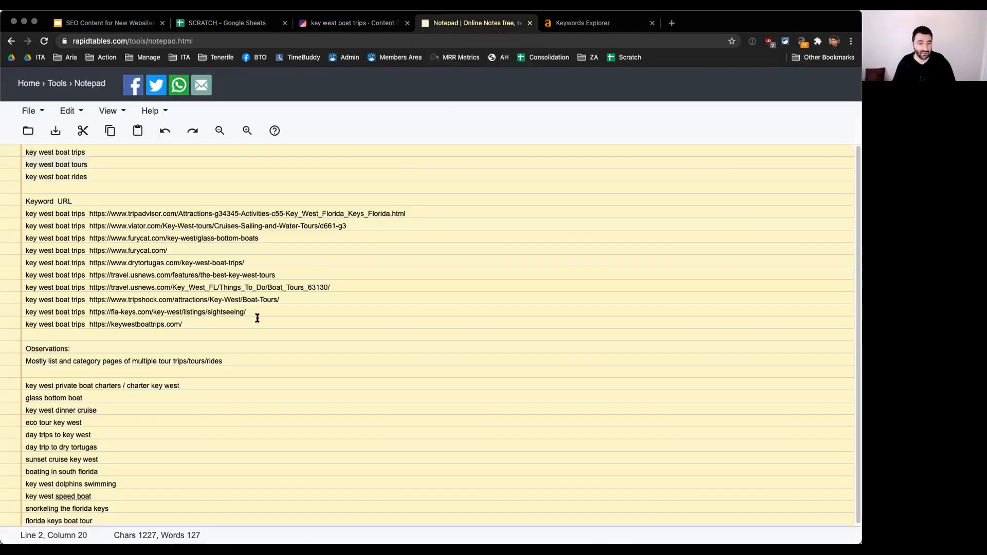
left_click(592, 22)
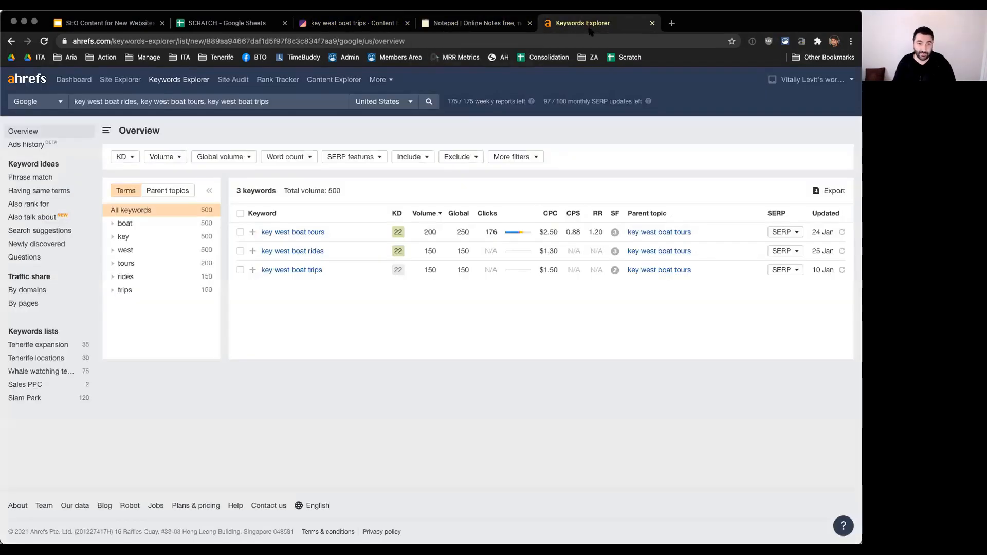
left_click(346, 25)
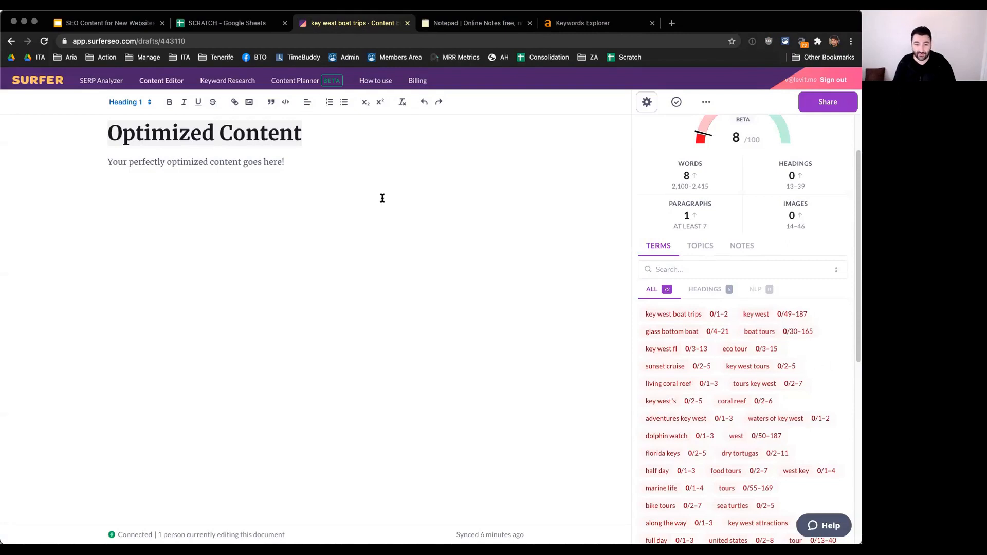
Step: Show the terms suggested for headings and replace the placeholder heading with "The Top Key West Boat Trips"
scroll(817, 419, "up", 2)
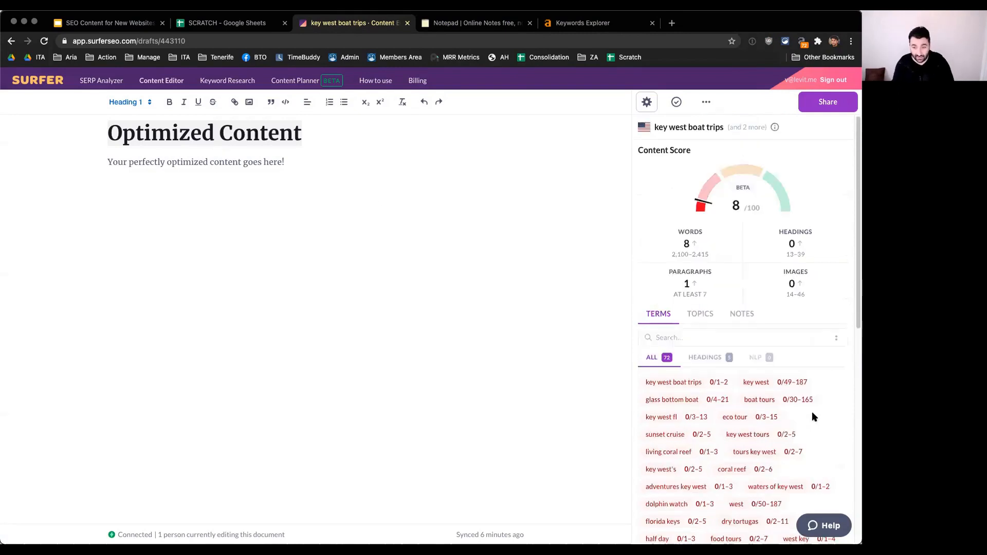
left_click(727, 365)
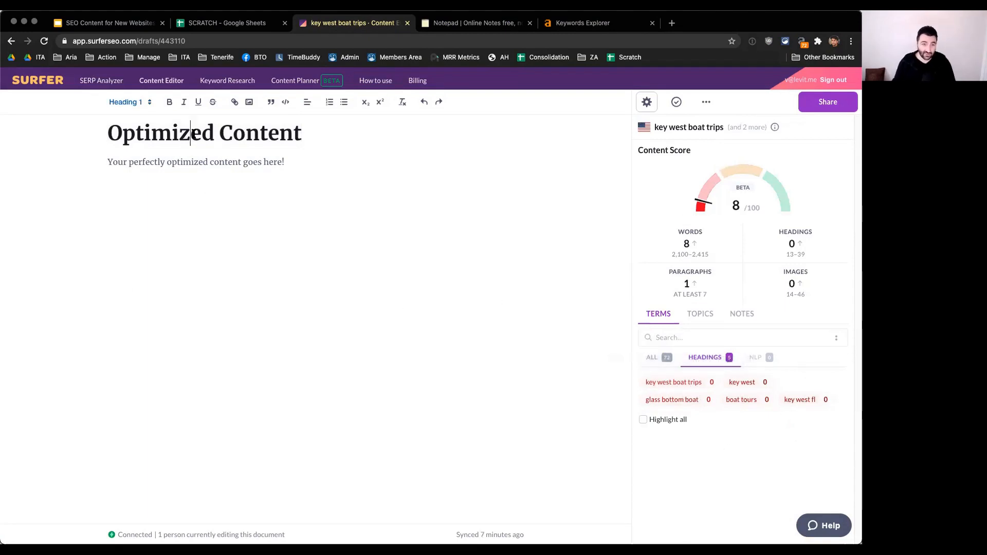
key("ctrl+a")
type("The Top ")
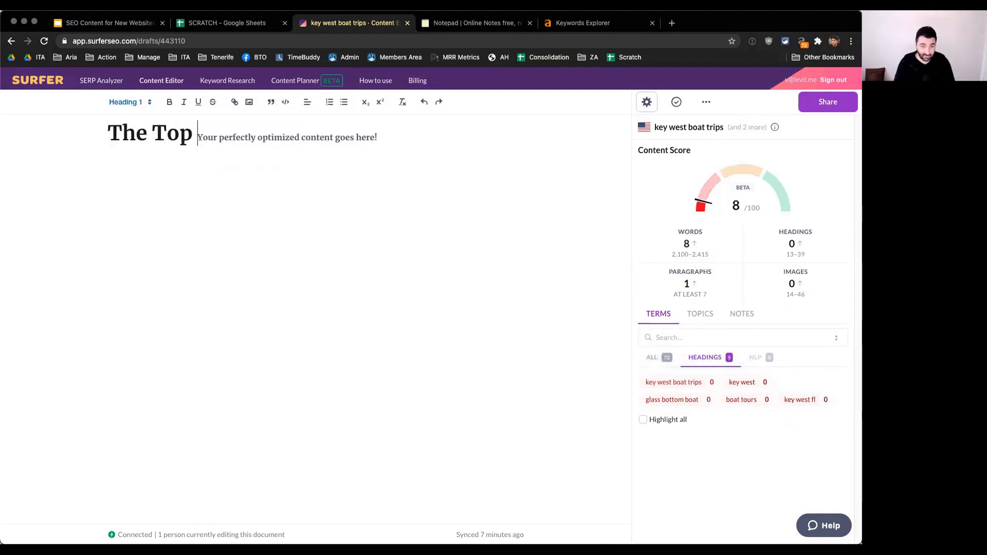
type("Key West ")
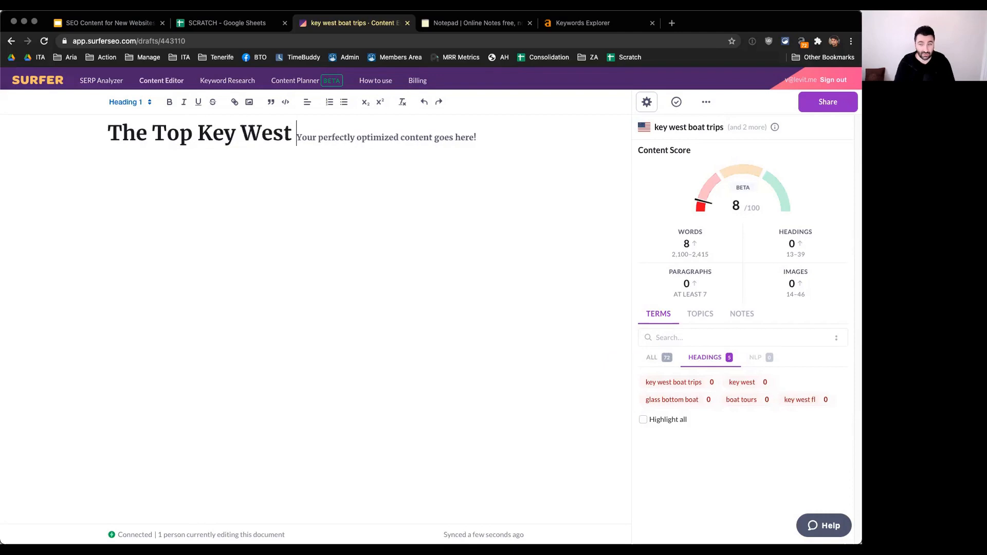
type("Boat Trips")
key("Return")
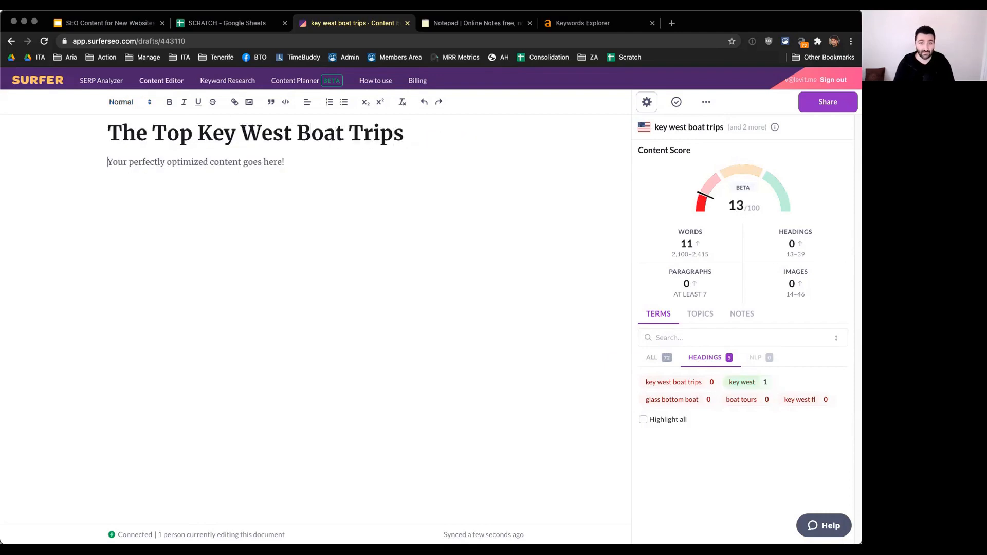
Step: Try "Tours" in place of "Trips" in the main heading and change the word back to "Trips"
double_click(359, 134)
type("Tours")
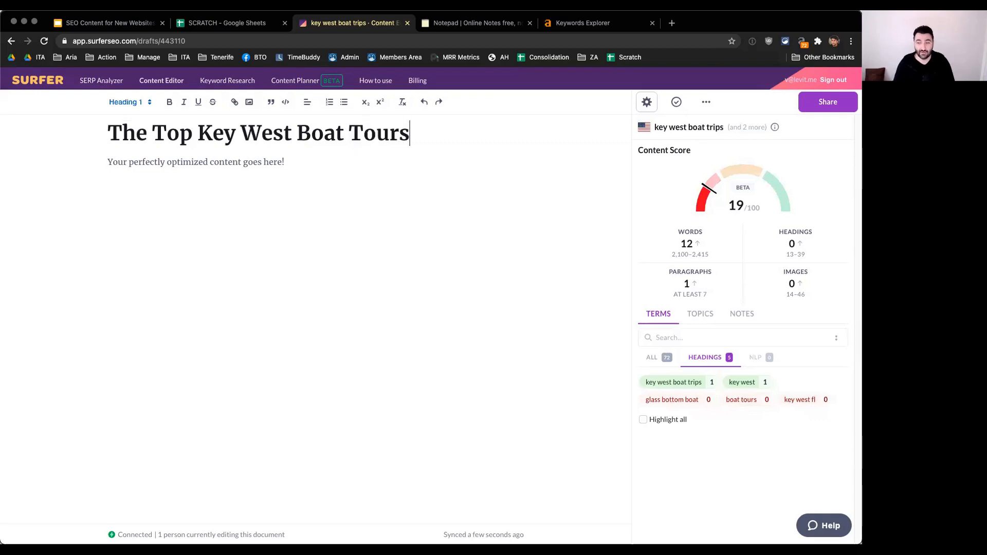
double_click(364, 135)
type("Trips")
key("Down")
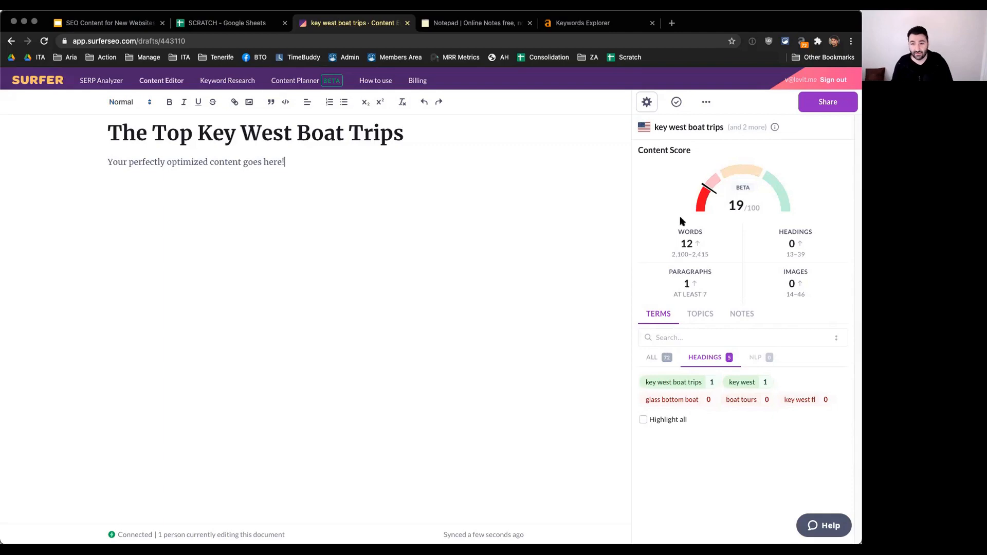
Step: Check the draft's target keywords and full term list, and reword the main heading to "Top Key West Boat Tours"
mouse_move(770, 127)
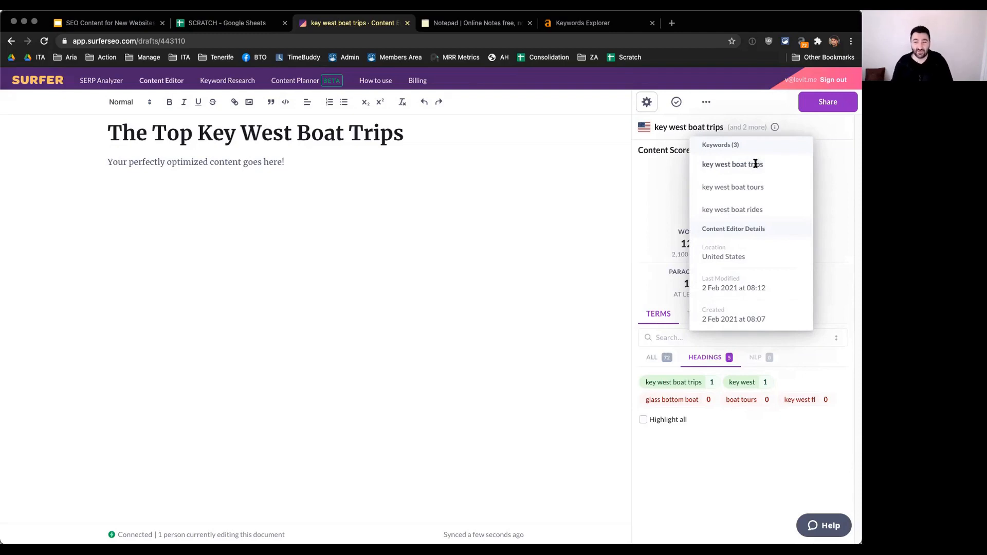
left_click(662, 357)
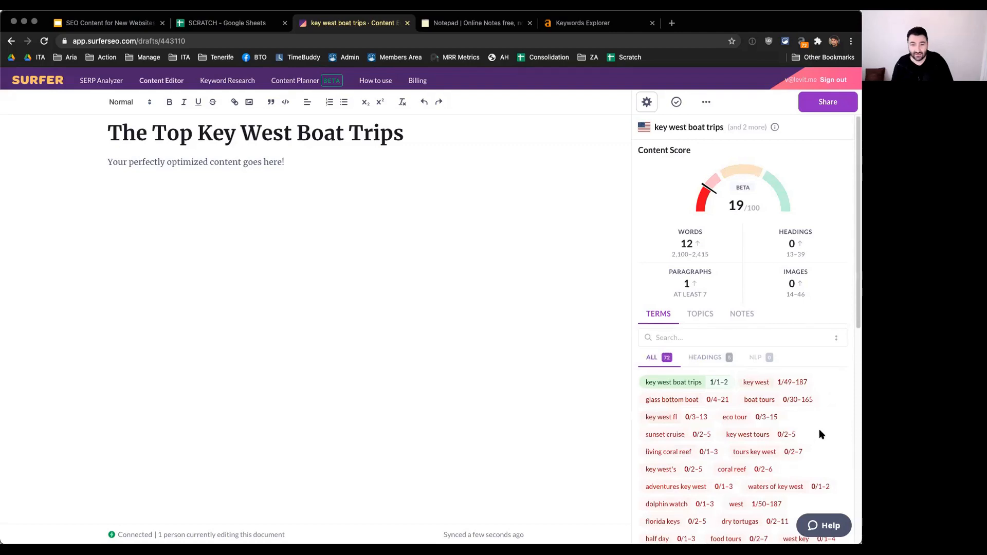
double_click(383, 135)
type("Tours")
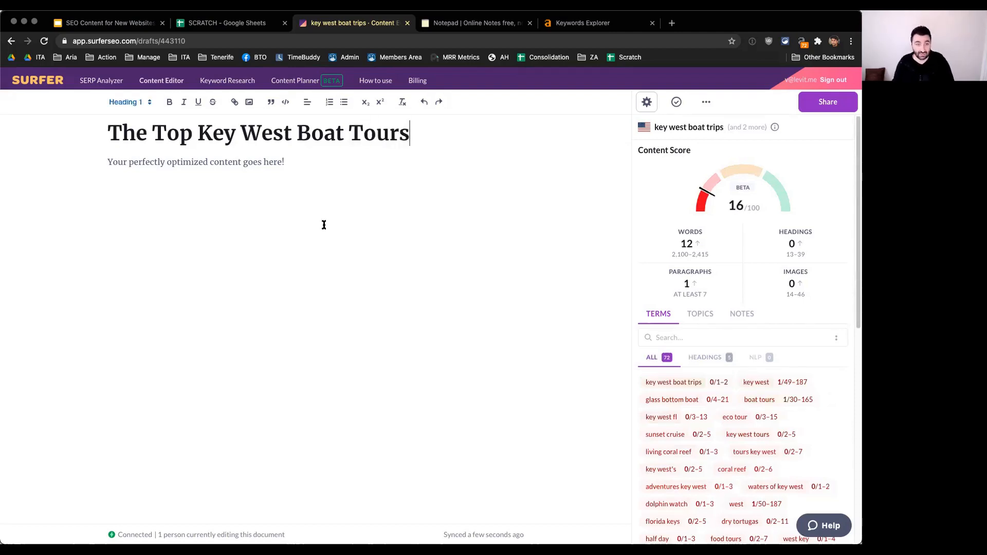
double_click(130, 132)
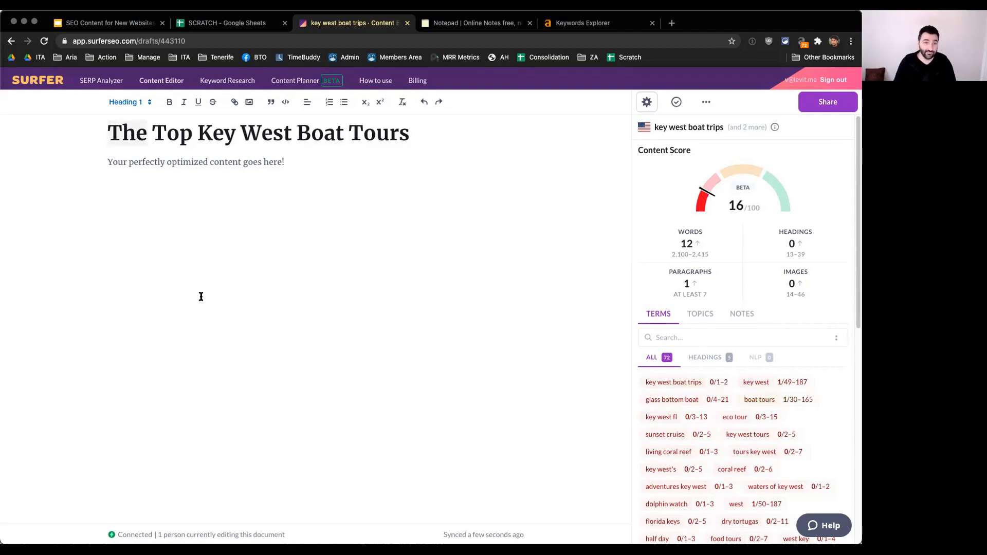
key("BackSpace")
key("Delete")
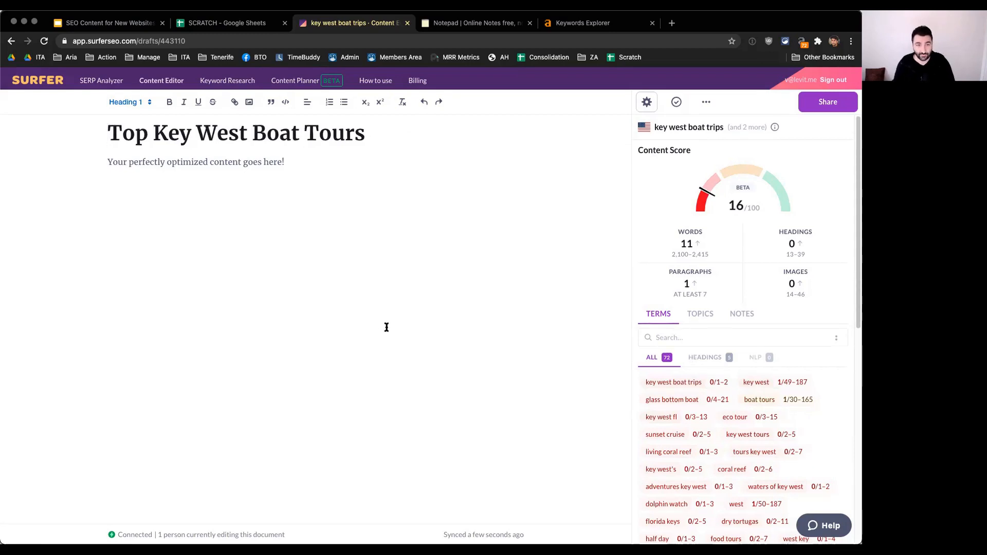
Step: Delete the placeholder sentence below the main heading
left_click(394, 298)
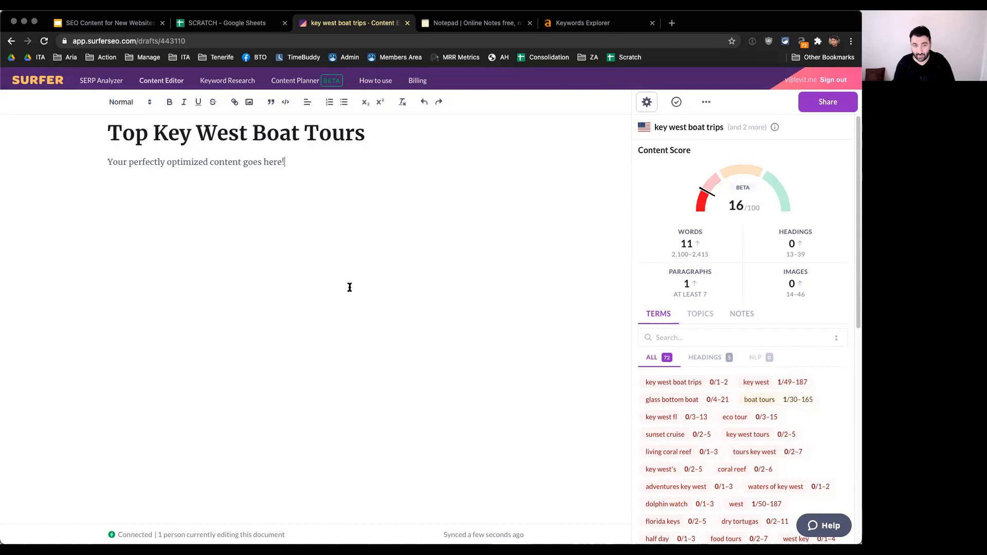
key("shift+super+Left")
key("BackSpace")
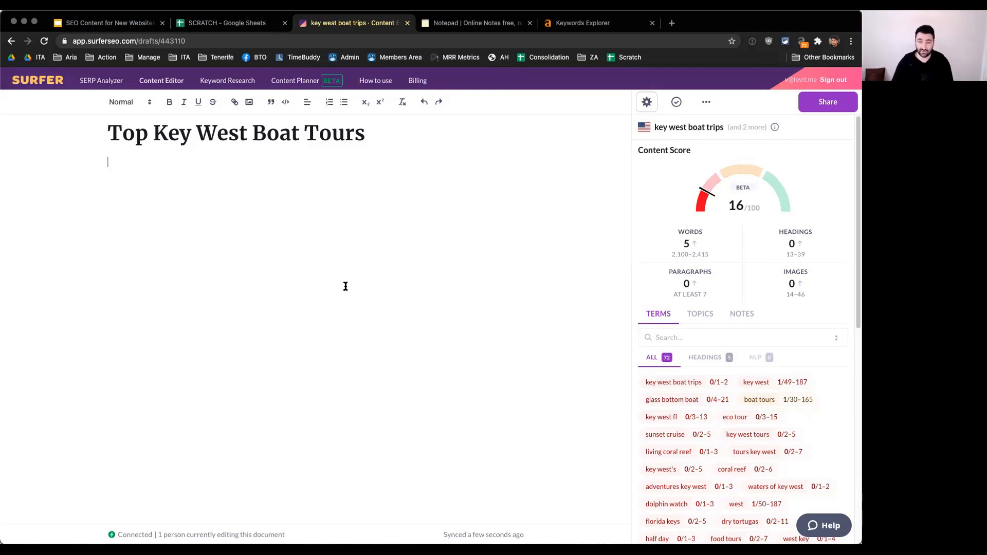
Step: Test the eco tour term by writing "We offer eco tours" below the heading, making it singular, and deleting the sentence
type("IWe offer eco tours")
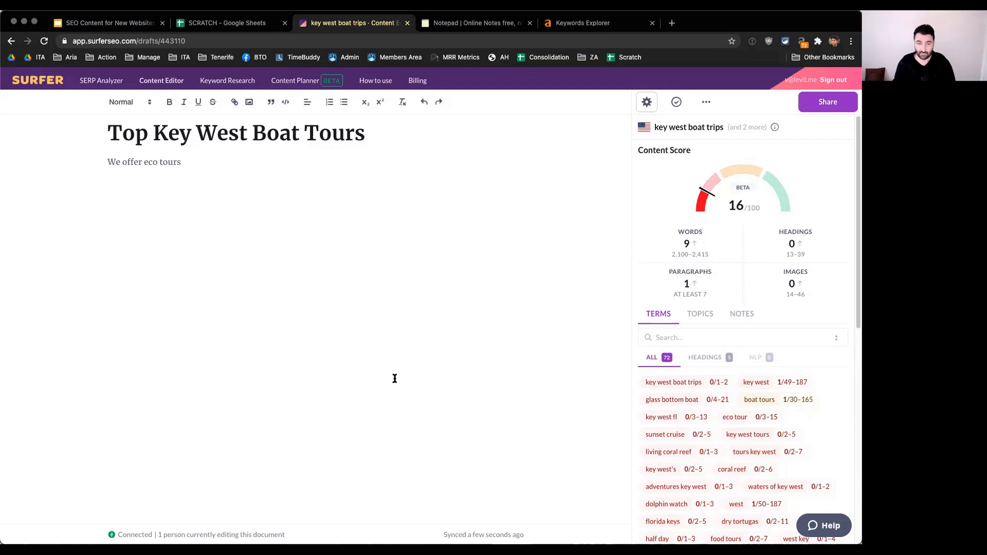
key("Up")
key("Up")
key("Left")
key("Down")
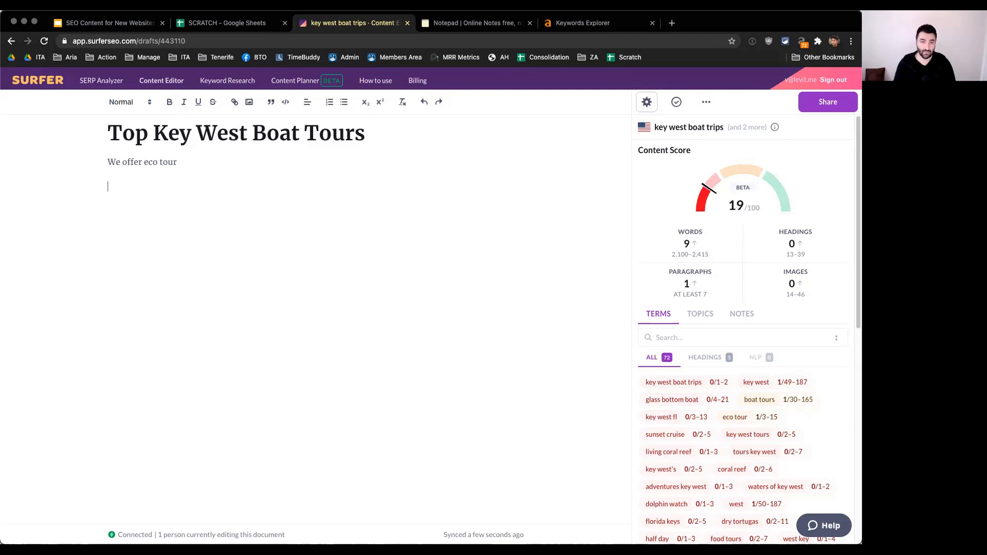
key("shift+super+Left")
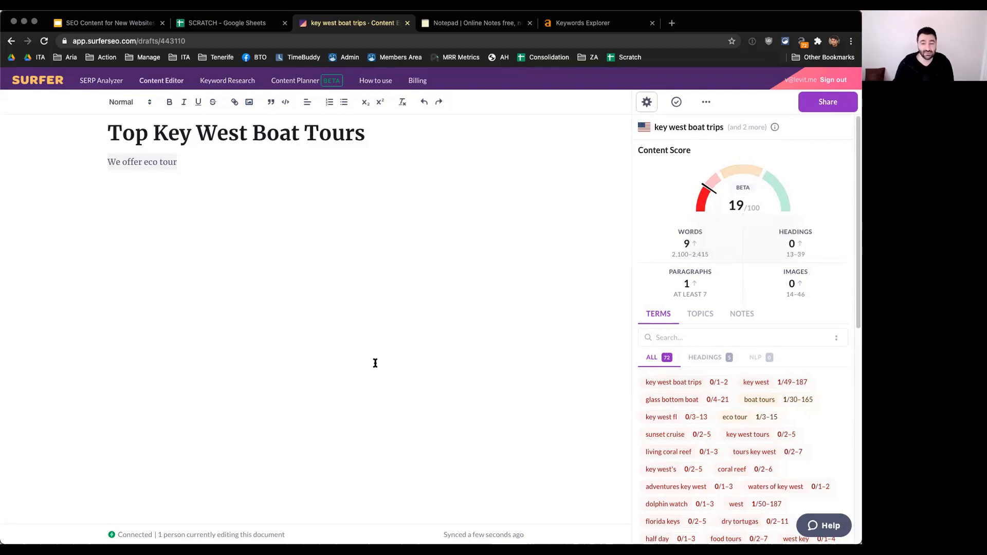
left_click(173, 162)
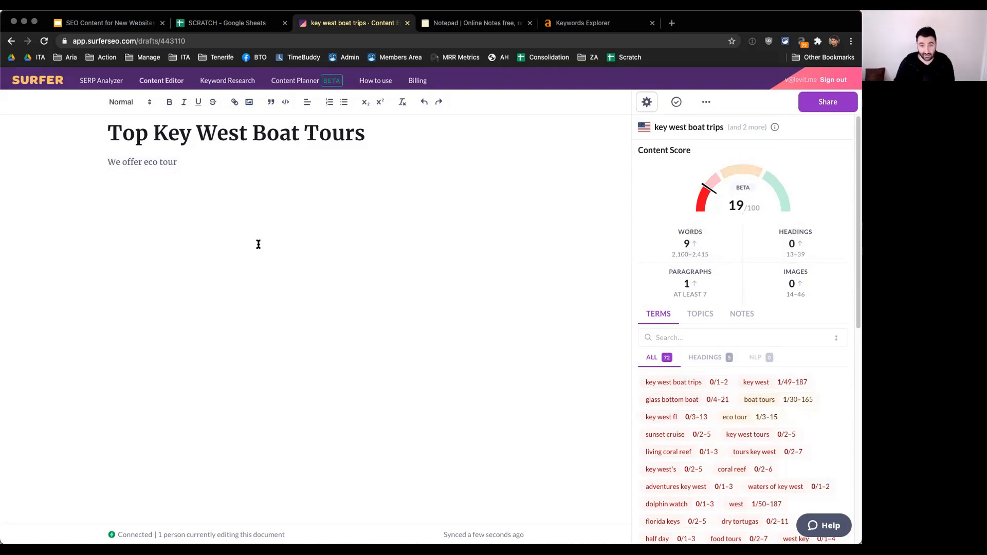
triple_click(169, 160)
key("BackSpace")
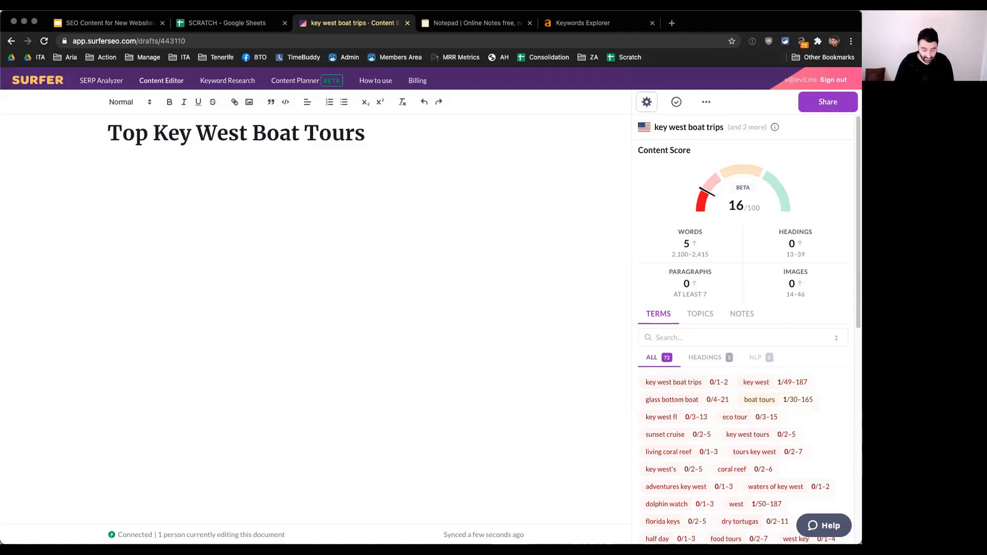
Step: Write the outline lines "About us", "Our tours" and "Our area/destination" below the main heading
type("About us ")
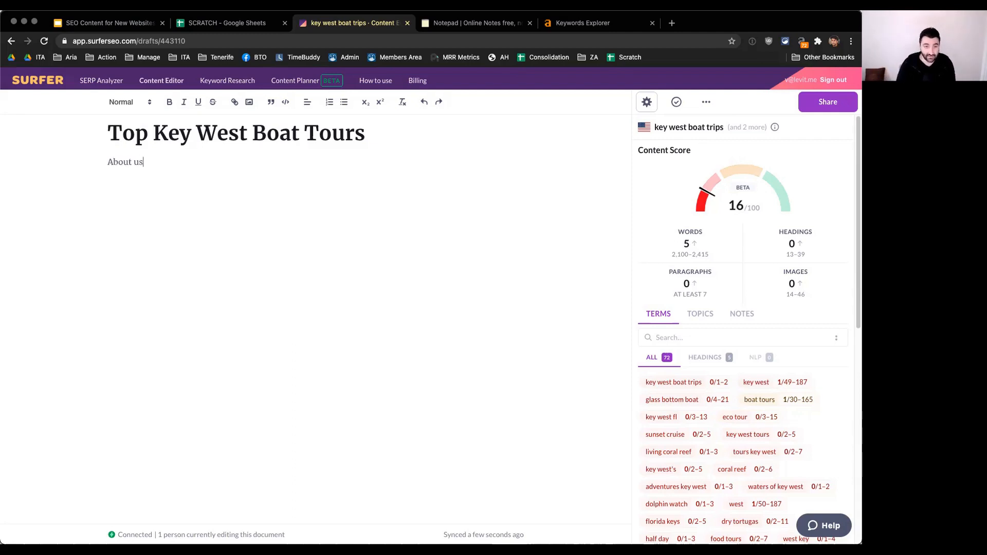
type("Our tours")
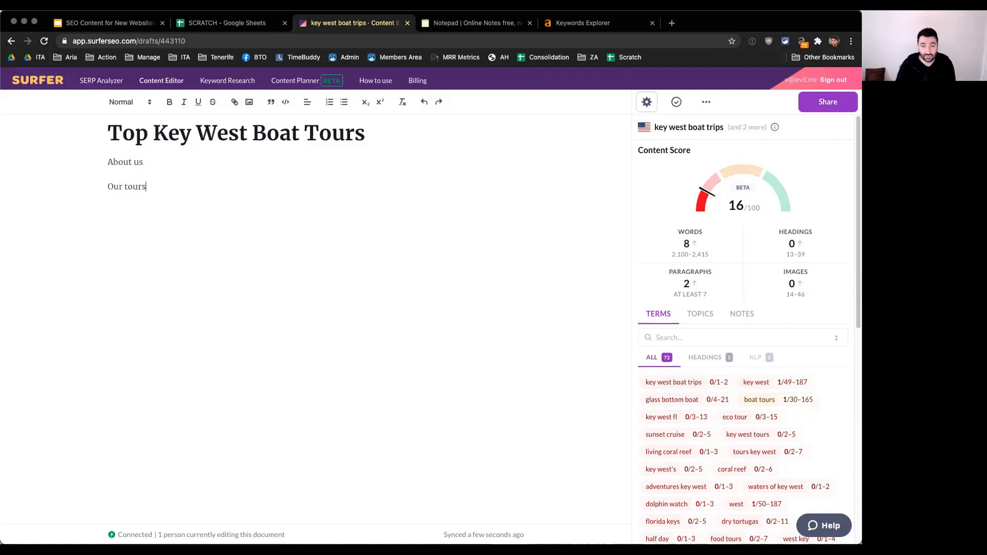
key("Return")
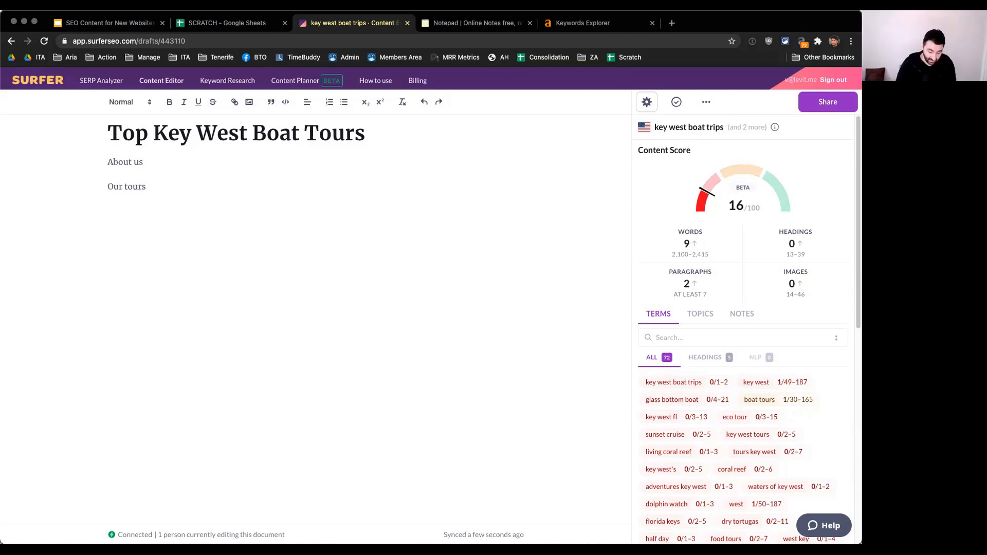
type("Our area/destination")
key("Return")
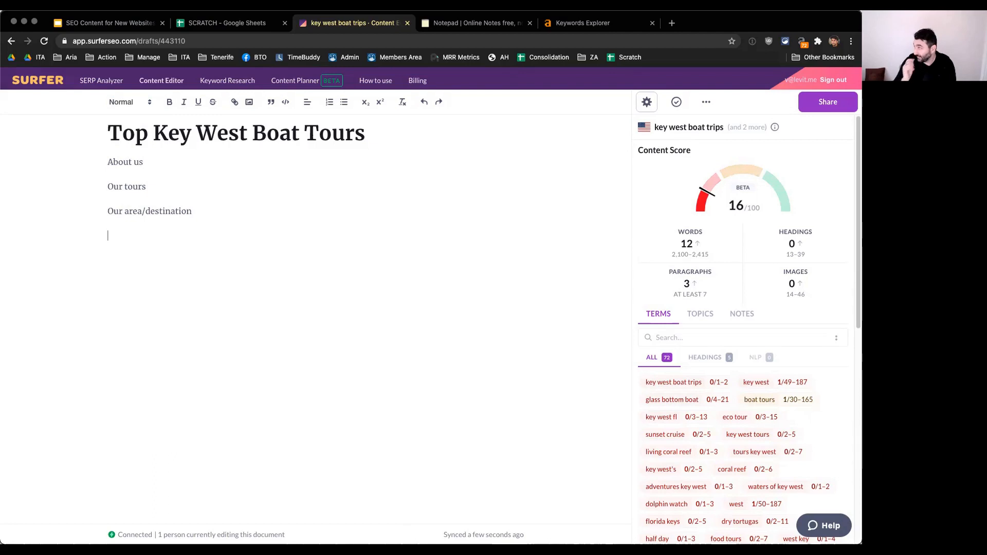
Step: Add the outline lines "What we offer", "Who we are" and "Here's when we're open" below "Our area/destination"
type("What we offer")
key("Return")
type("Who we are")
key("Return")
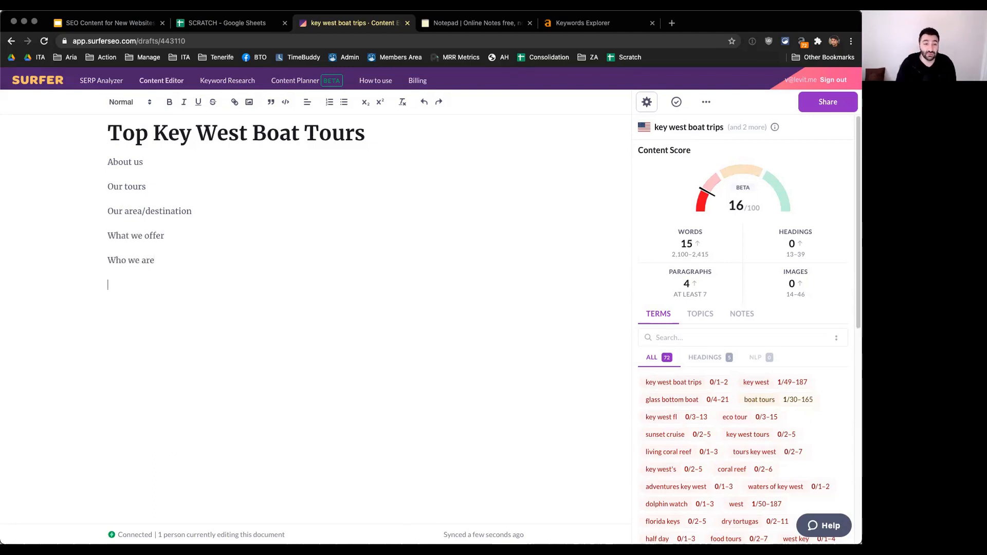
key("Return")
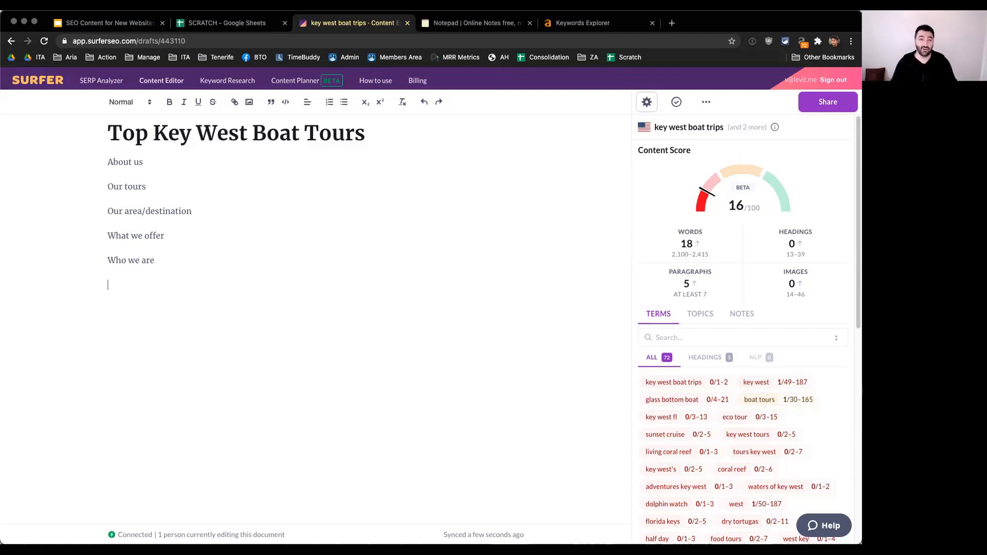
type("Here's when ")
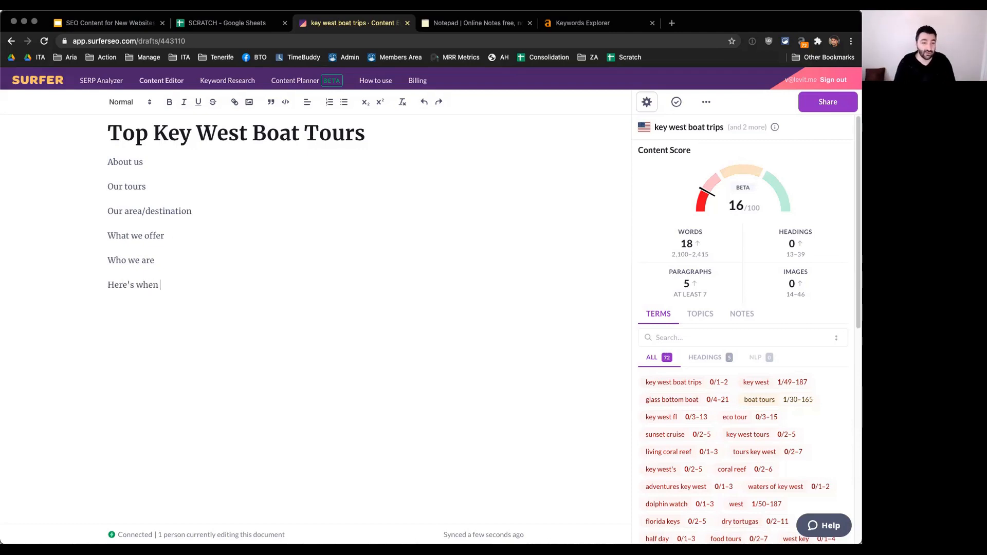
type("we're open")
key("Up")
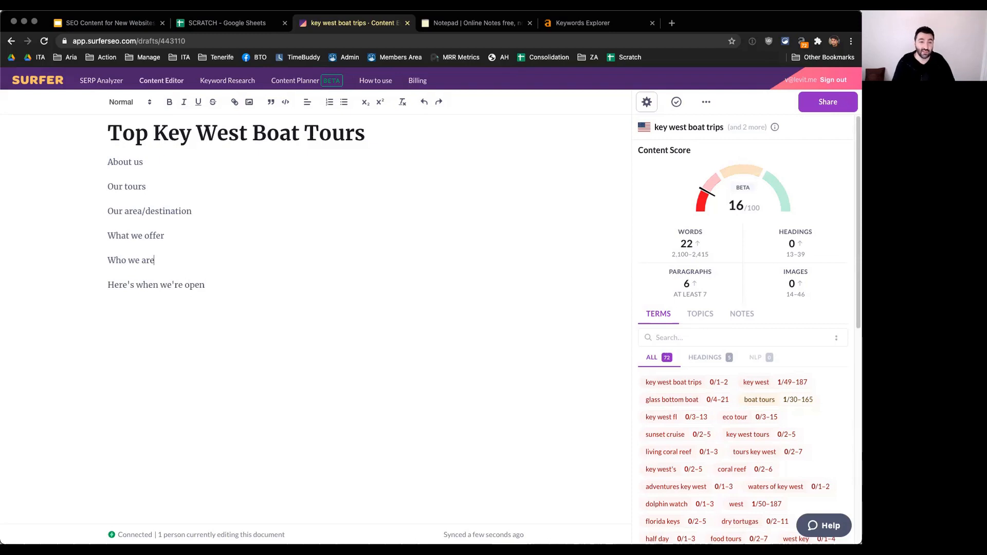
key("super+shift+Left")
key("Left")
key("super+shift+Down")
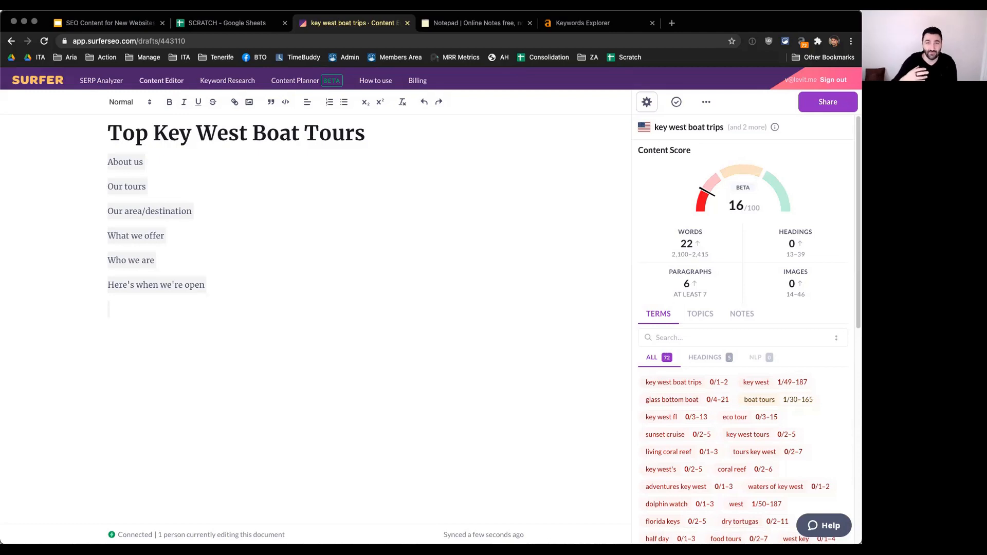
key("Left")
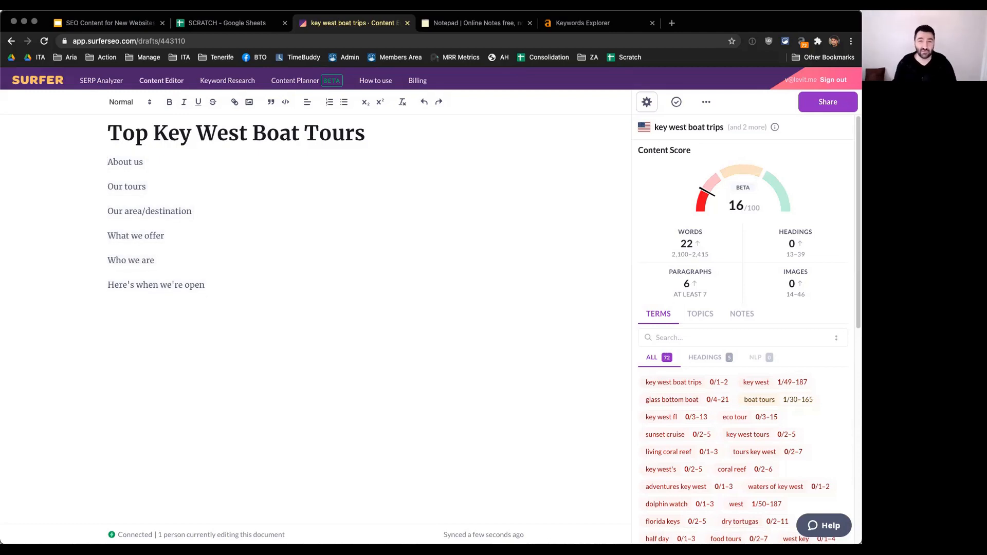
left_click(158, 165)
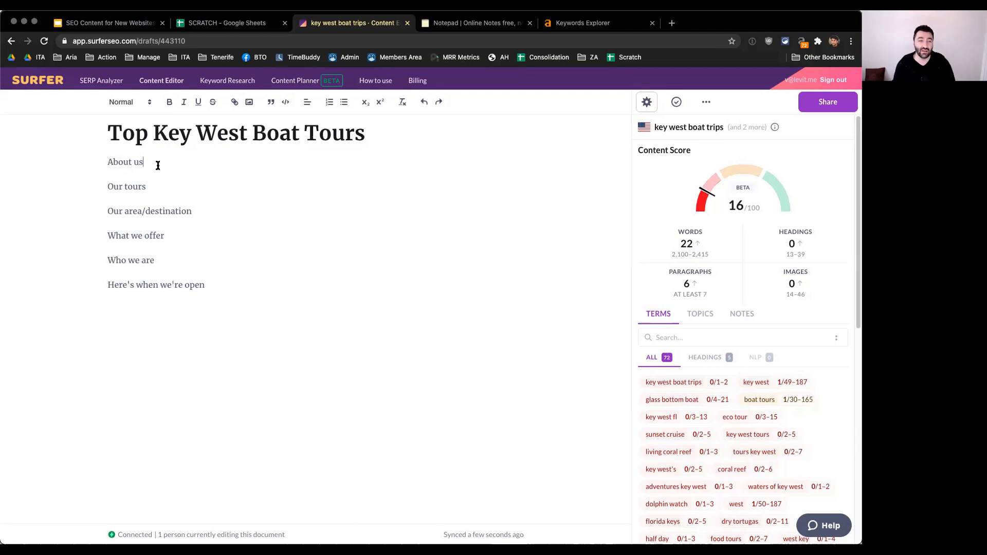
triple_click(139, 162)
left_click(169, 162)
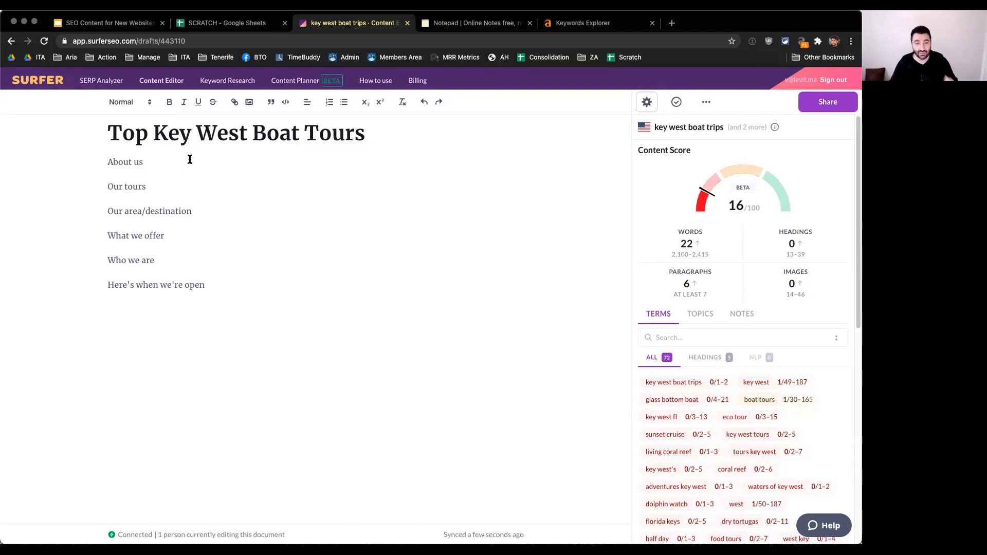
Step: Replace the "About us" line with "We operate the Best Boat Trips in the Keys"
triple_click(190, 160)
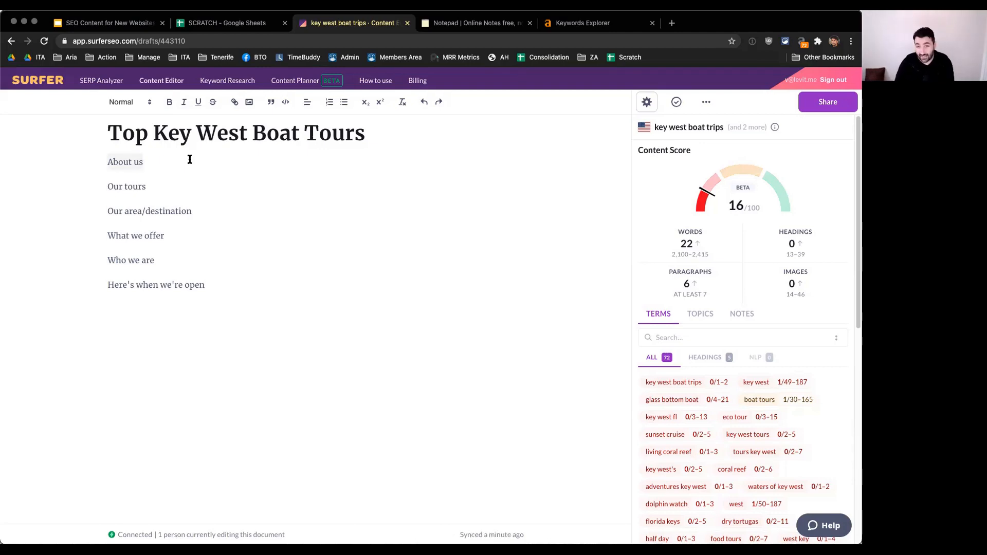
type("We operat")
key("BackSpace")
key("BackSpace")
type("eate")
key("BackSpace")
key("BackSpace")
key("BackSpace")
key("BackSpace")
type("a")
key("BackSpace")
key("BackSpace")
type("ate the ")
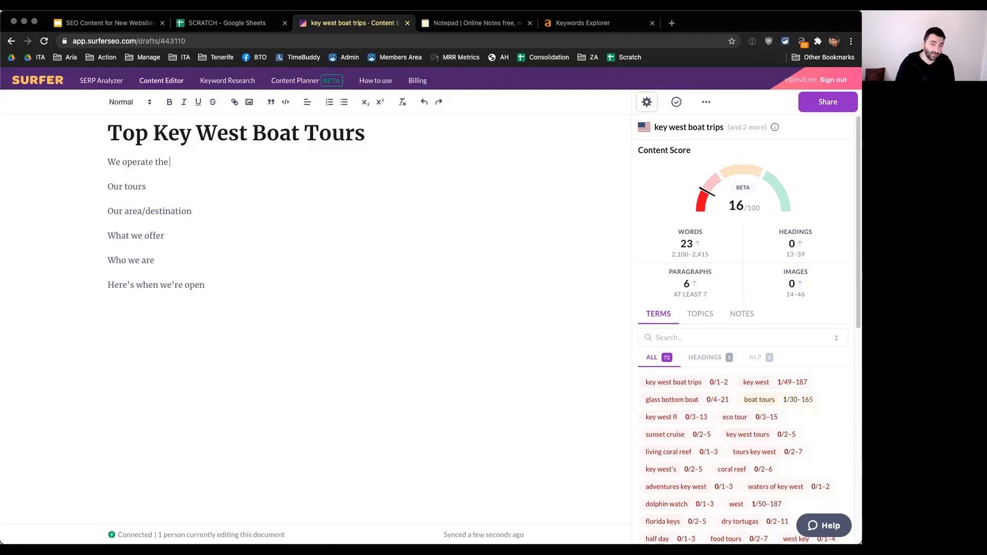
type("Best")
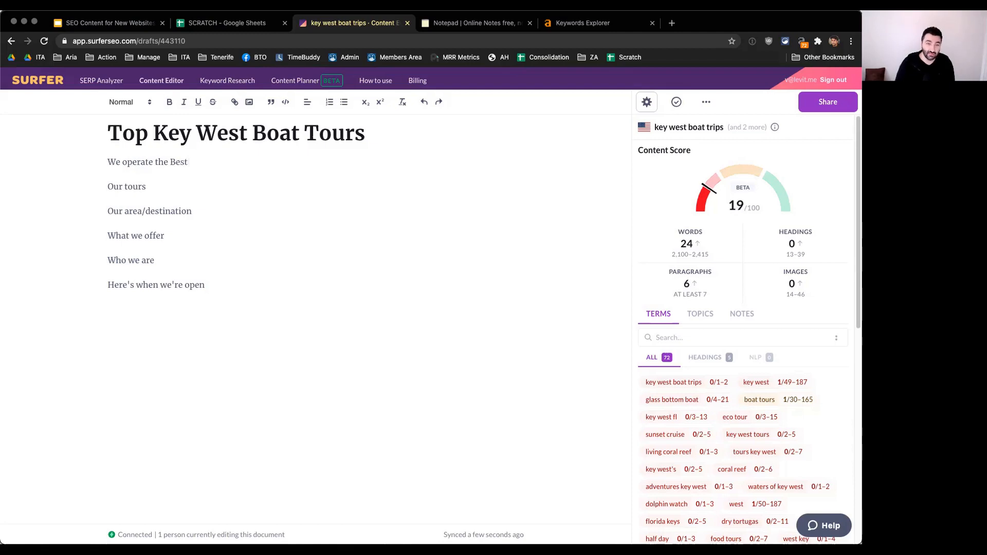
type("Boat Trips in")
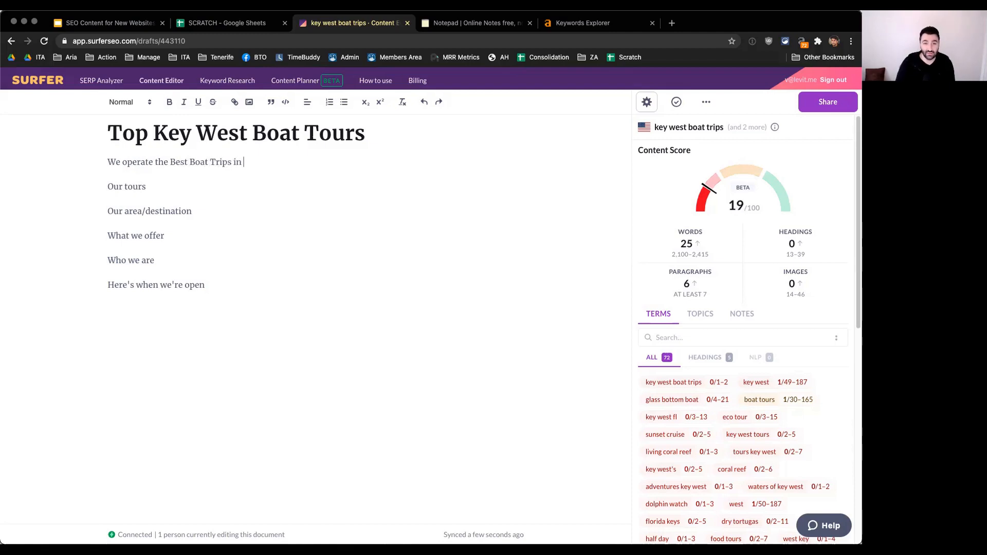
type(" the Keys")
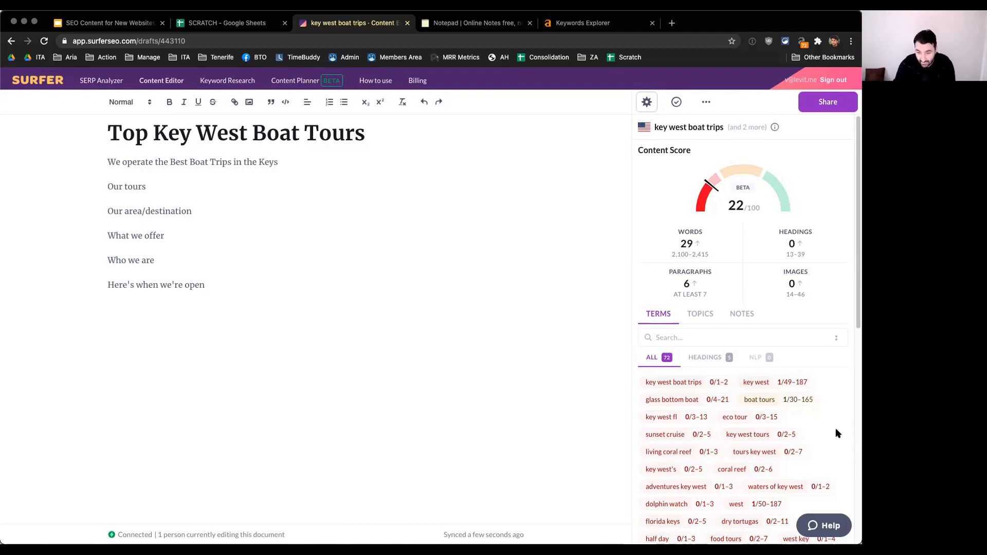
Step: Insert "Florida" before "Keys" in the opening sentence to use the florida keys term
scroll(828, 435, "down", 1)
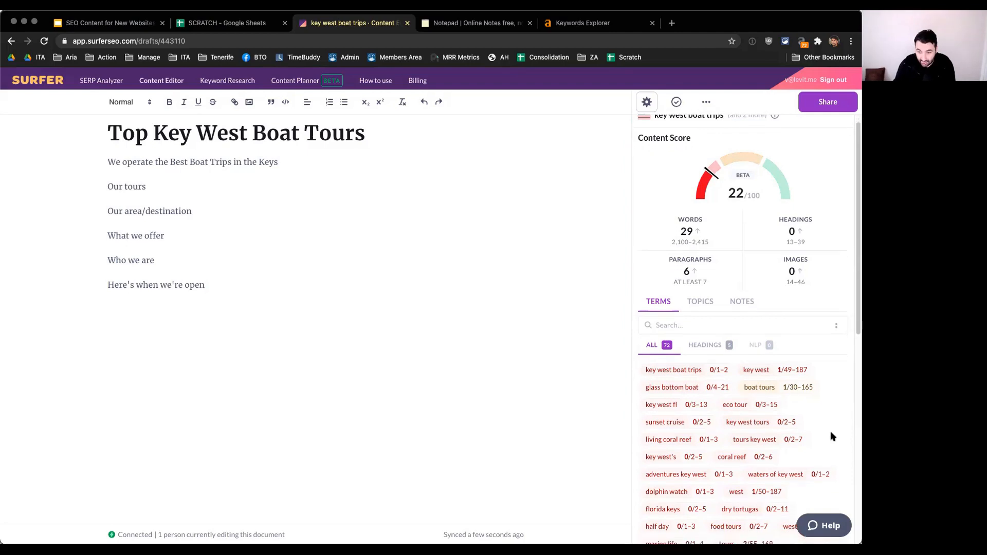
scroll(832, 429, "down", 1)
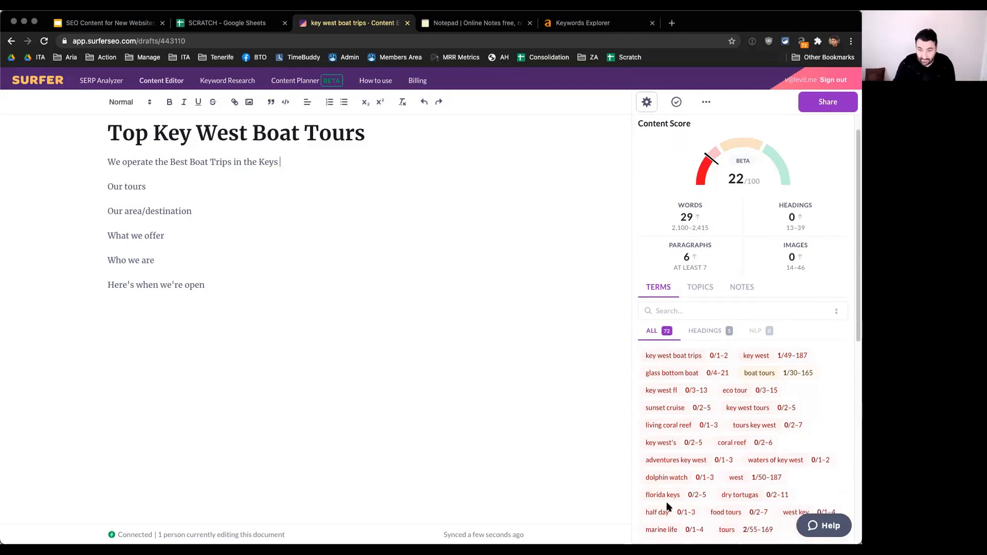
type("Flor")
key("BackSpace")
key("BackSpace")
key("BackSpace")
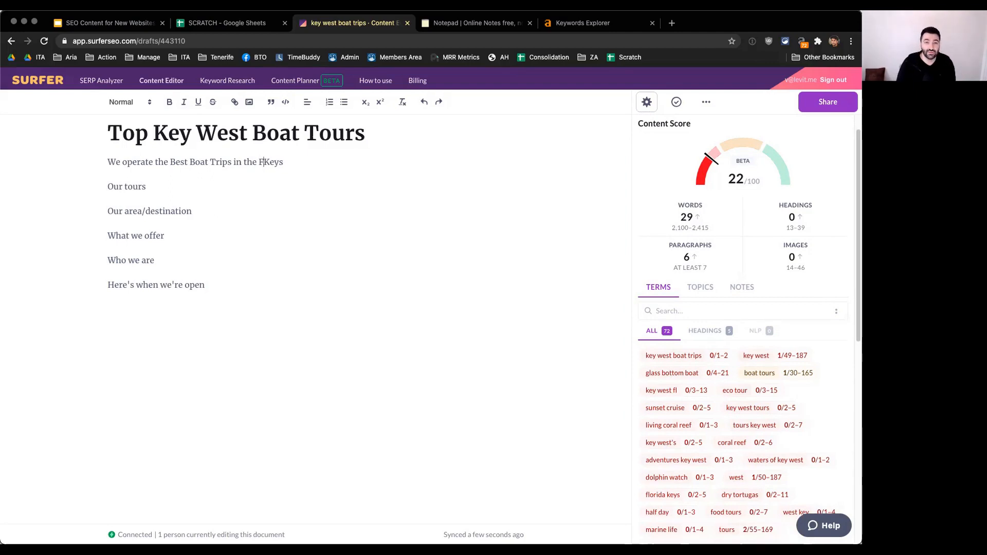
type("lorida")
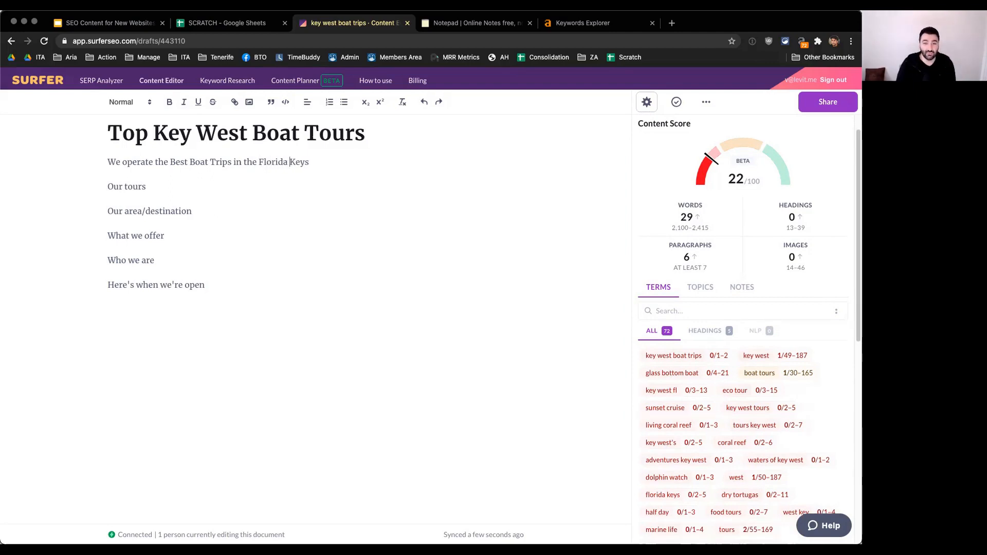
key("super+Right")
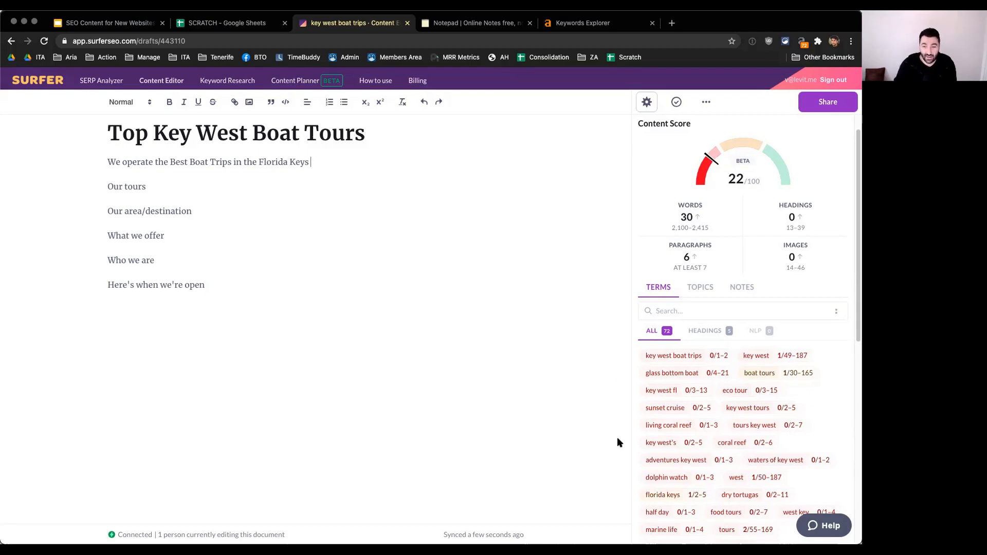
Step: Check the florida keys term's usage and turn on highlighting of all terms in the draft
mouse_move(692, 495)
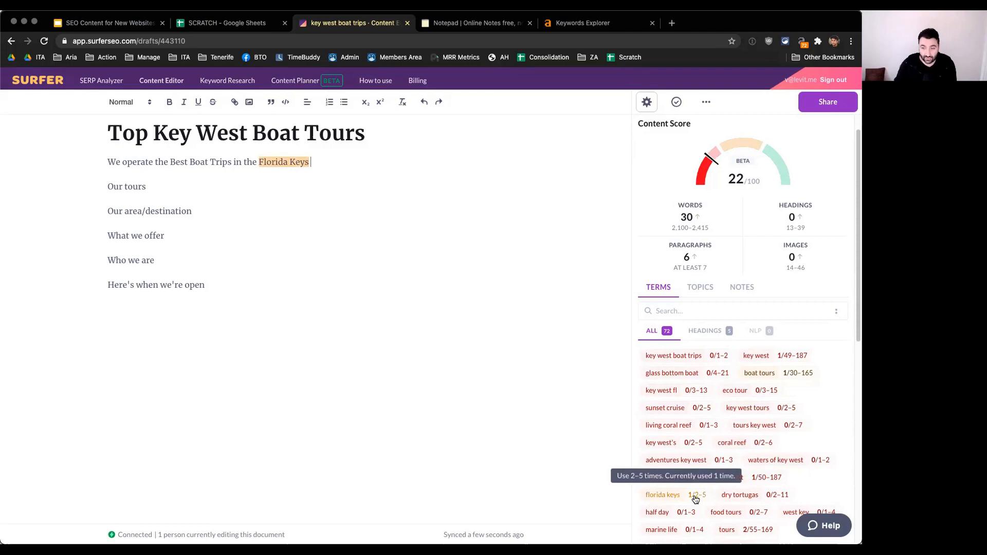
scroll(811, 425, "down", 10)
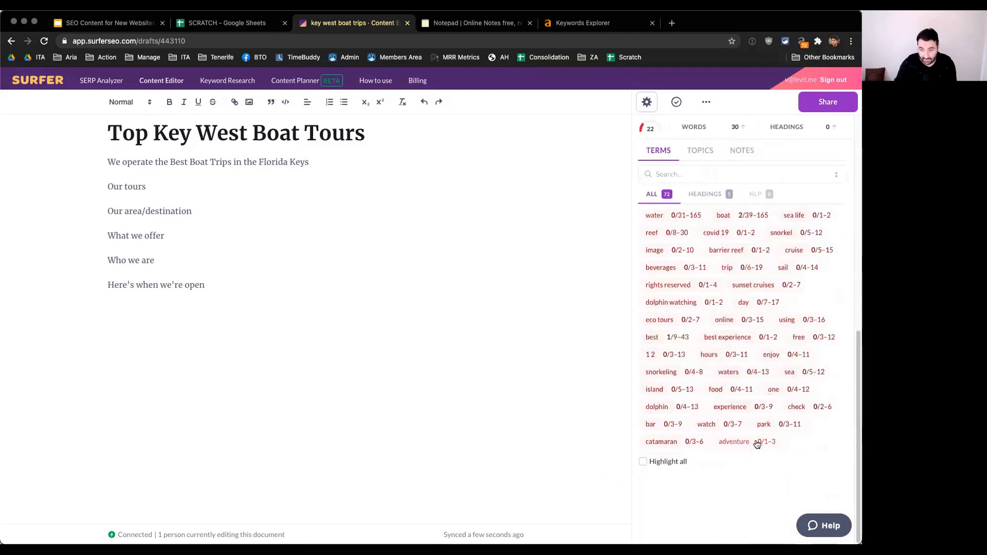
left_click(647, 461)
scroll(742, 498, "up", 3)
scroll(742, 497, "up", 1)
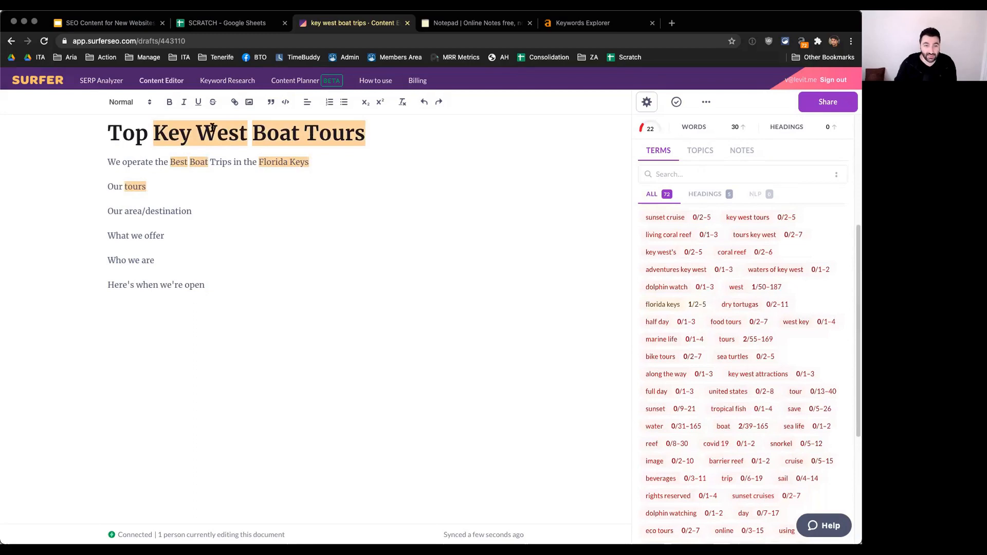
Step: Check the boat tours term's recommended usage and show only the terms meant for headings
left_click(241, 134)
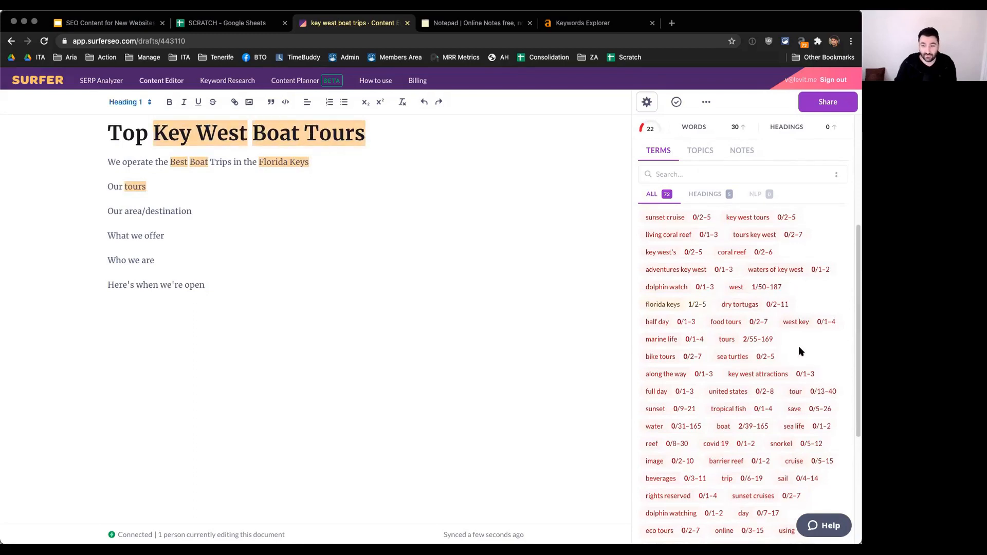
scroll(798, 346, "up", 5)
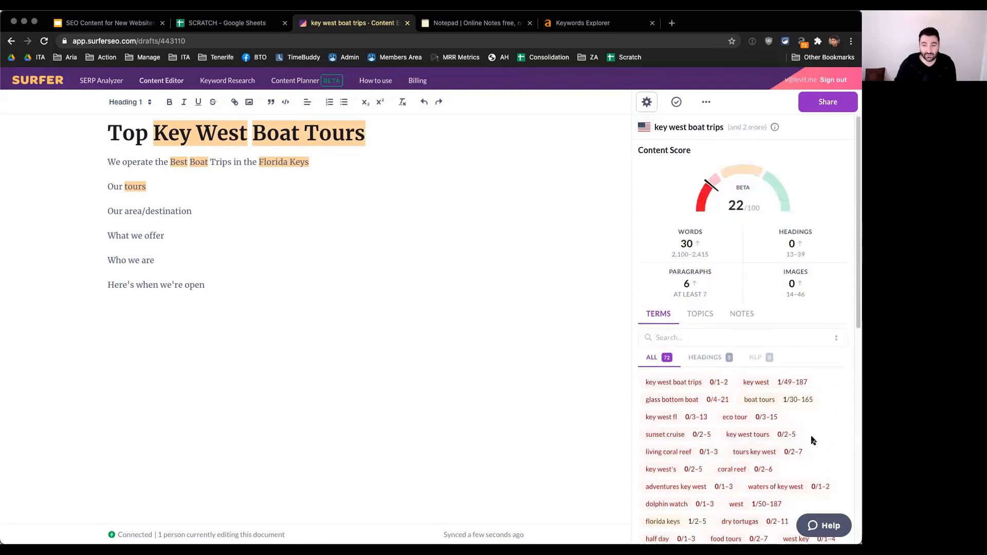
mouse_move(800, 404)
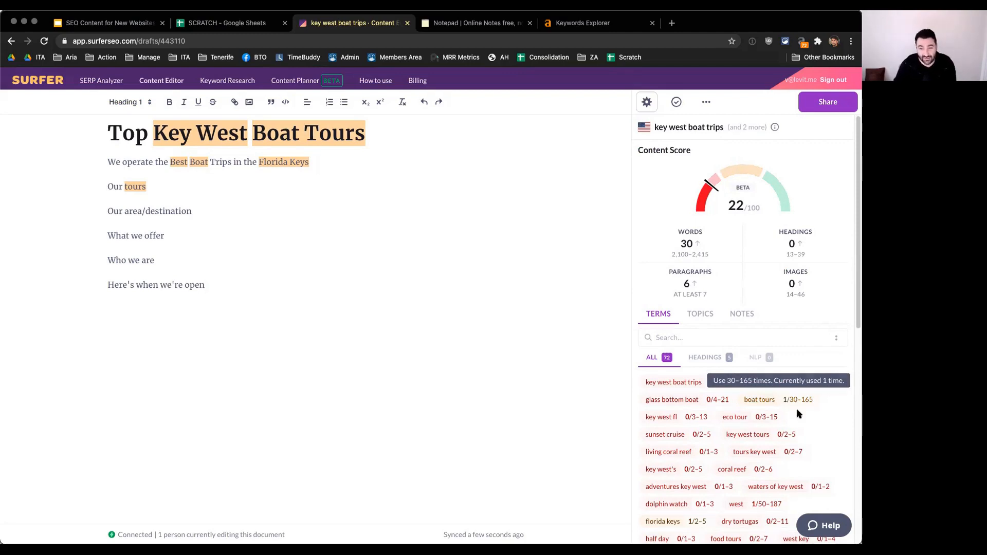
left_click(705, 358)
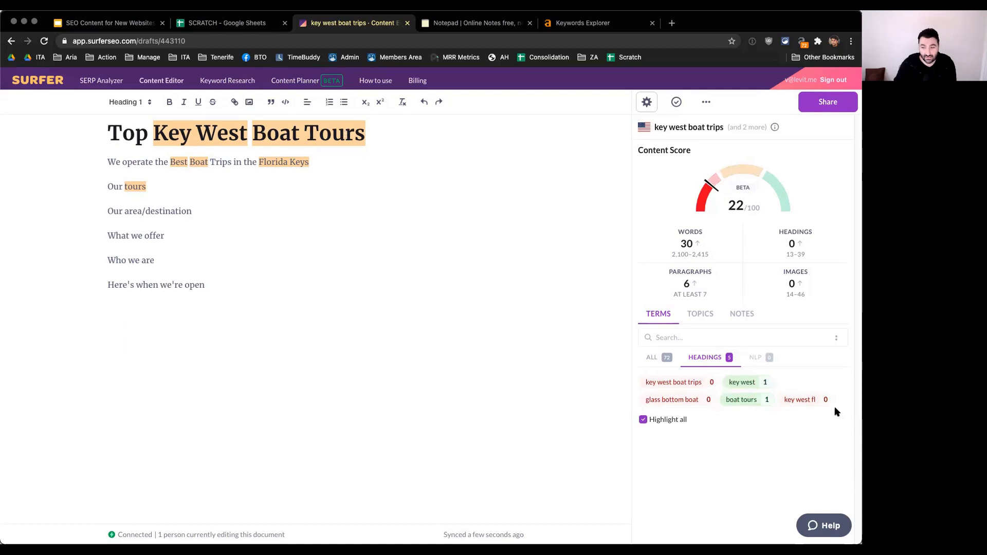
Step: Try "Key West FL" in place of "the Florida Keys" at the end of the opening sentence
left_click(255, 163)
key("alt+Left")
key("super+shift+Right")
type("Key West Fl")
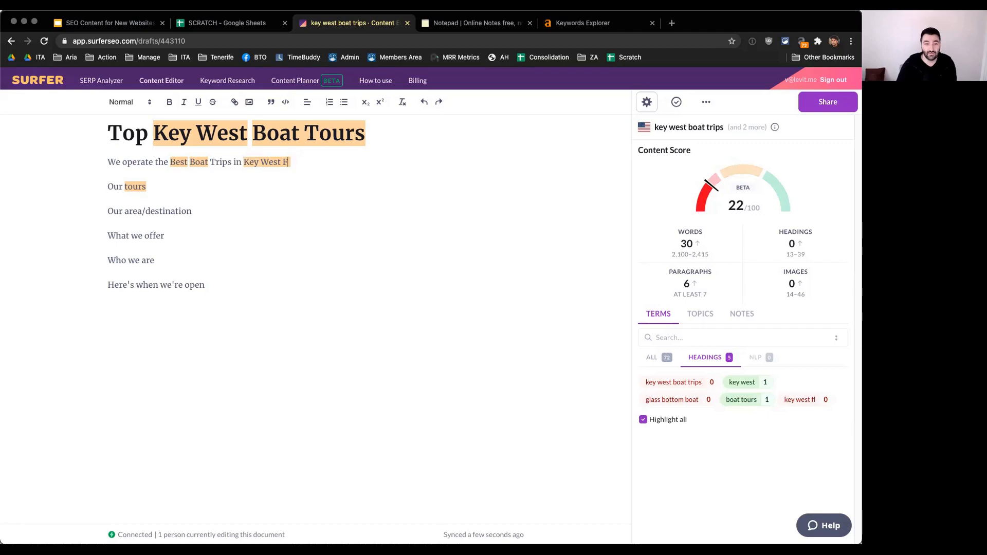
left_click(330, 323)
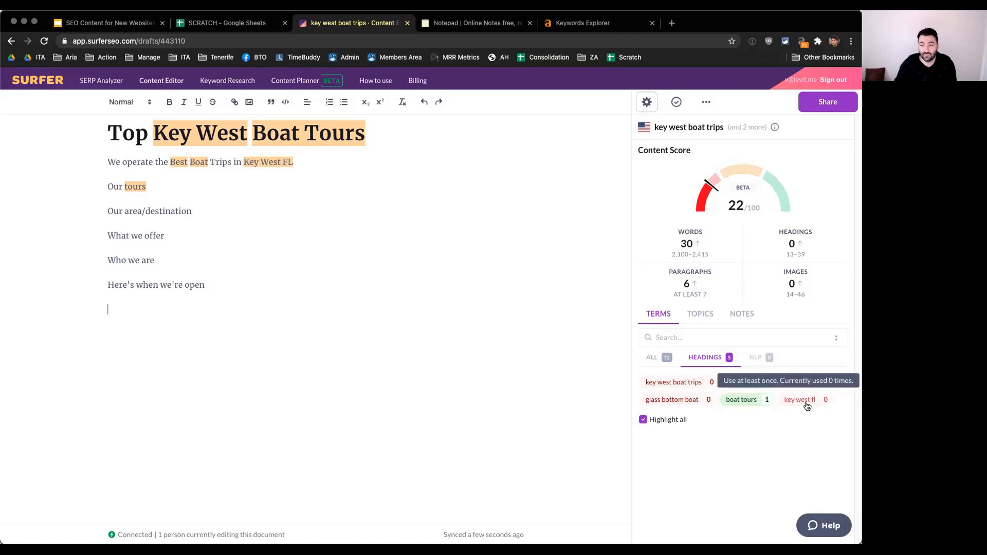
Step: View the examples of use for the key west fl heading term and close them
left_click(697, 318)
left_click(671, 318)
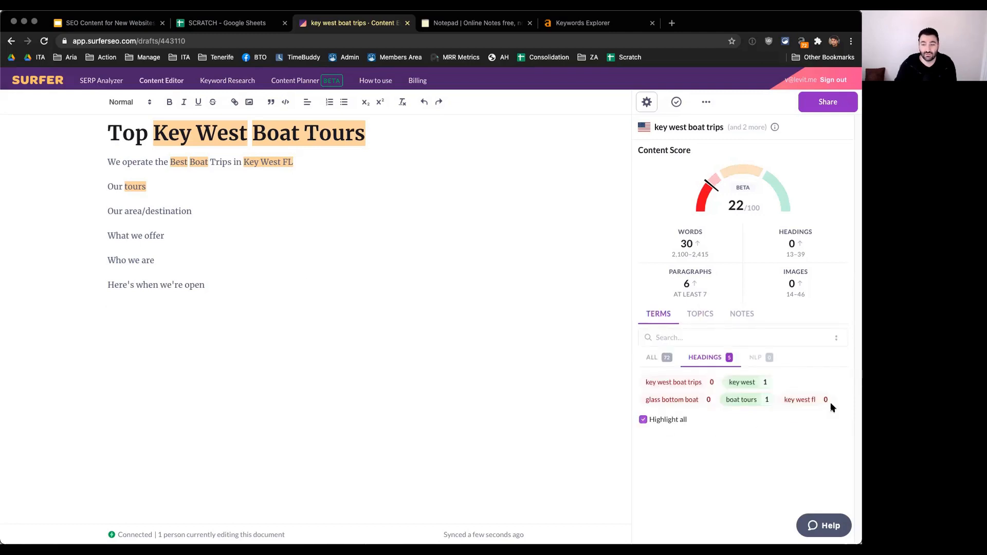
left_click(800, 402)
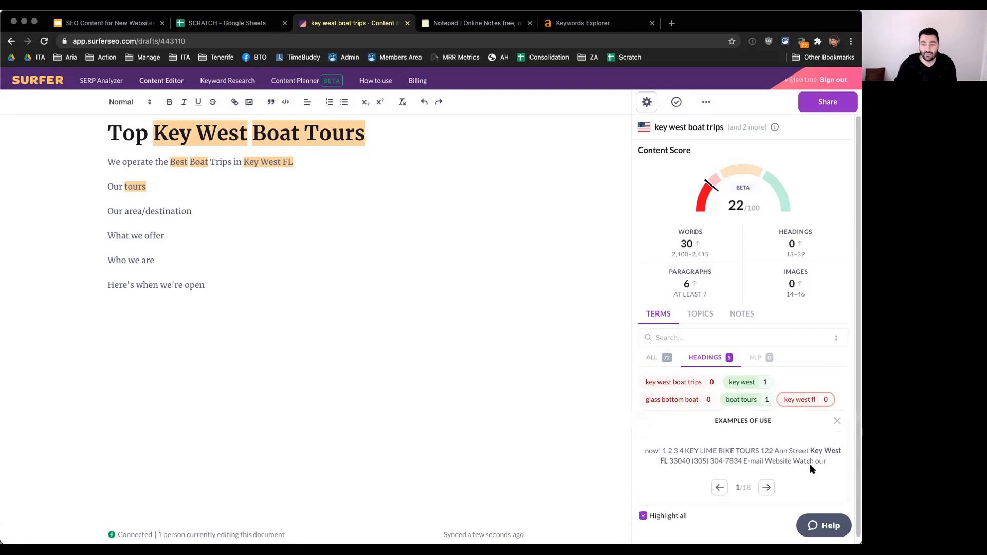
left_click(838, 424)
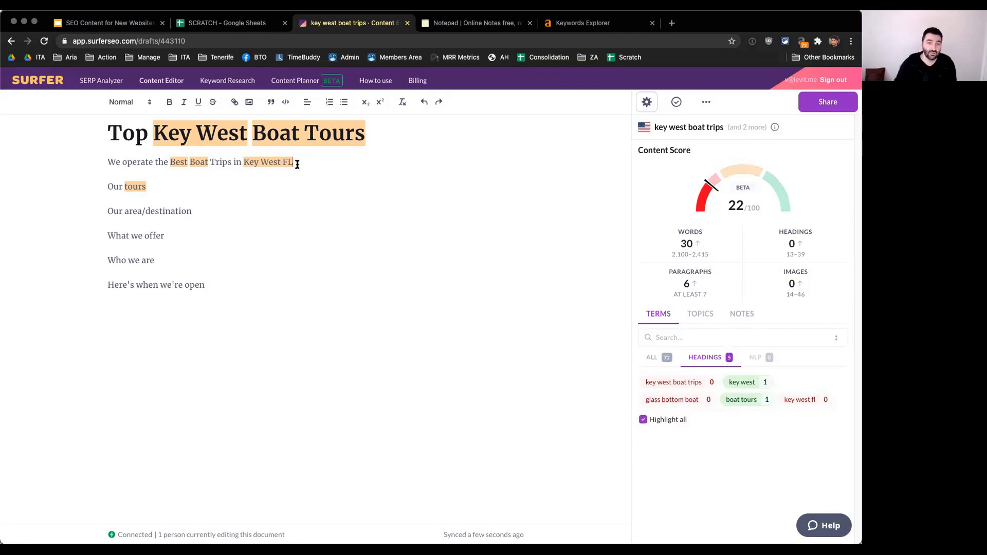
Step: Replace "Key West FL" at the end of the opening sentence with "the Florida Keys"
key("BackSpace")
key("BackSpace")
key("BackSpace")
key("alt+BackSpace")
key("alt+BackSpace")
type("t")
type("he Flori")
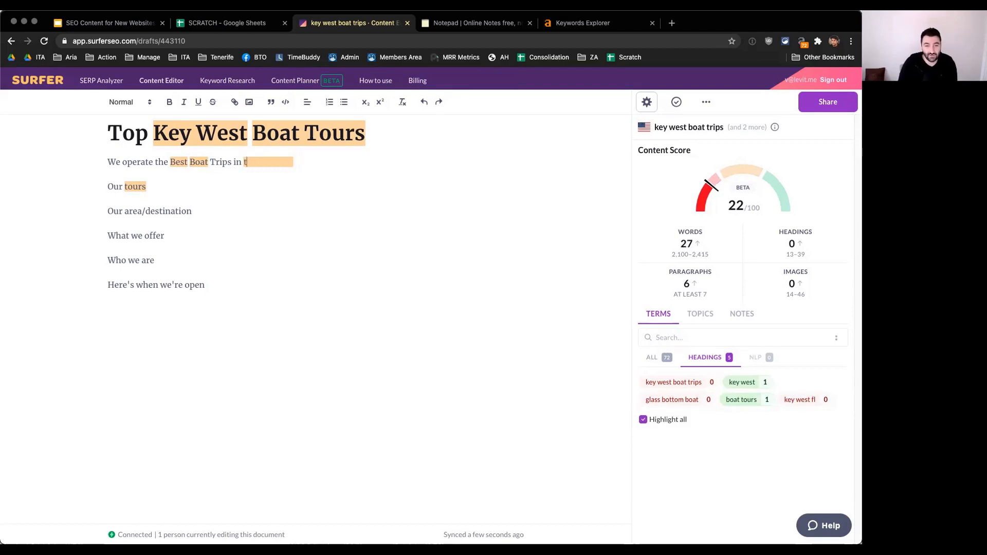
type("da Keys")
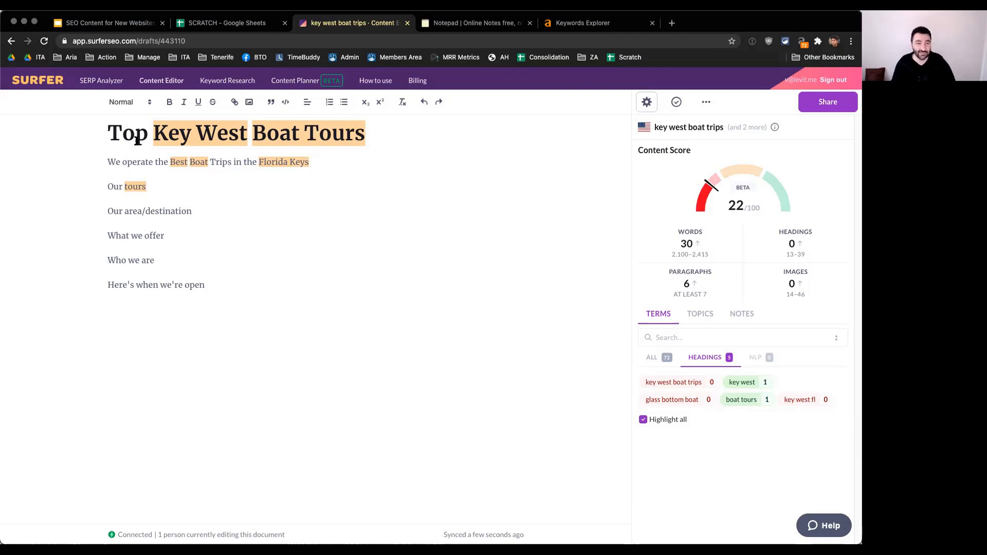
left_click(320, 164)
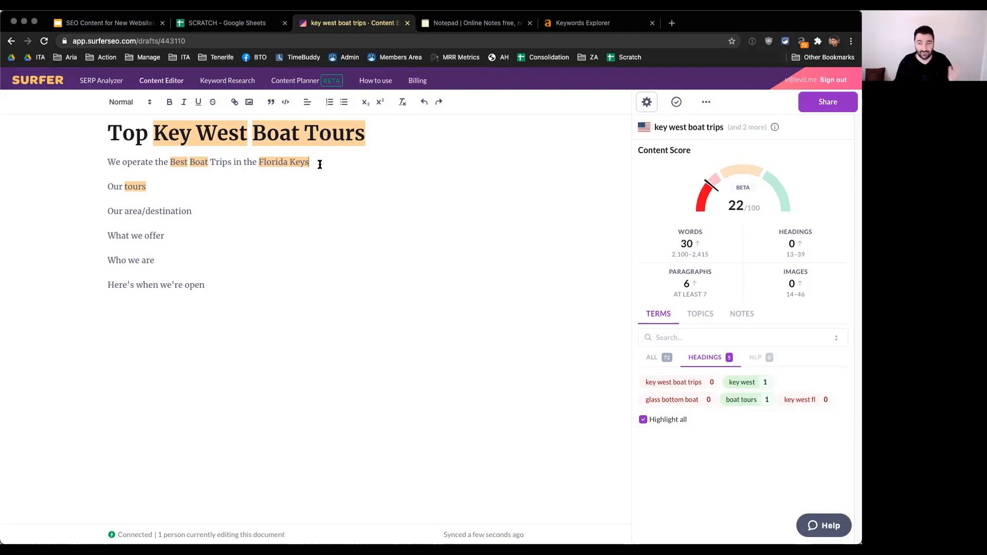
Step: Show all suggested terms, replace the "Our tours" line with "Key West Boat Trips", and check that term's usage
left_click(652, 357)
left_click(173, 193)
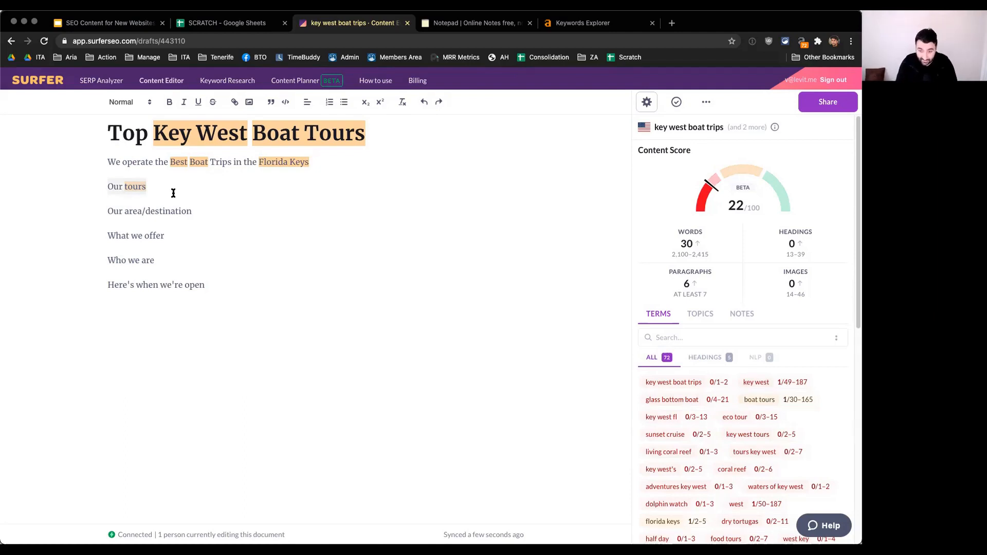
key("super+BackSpace")
type("Key West Boat Trips")
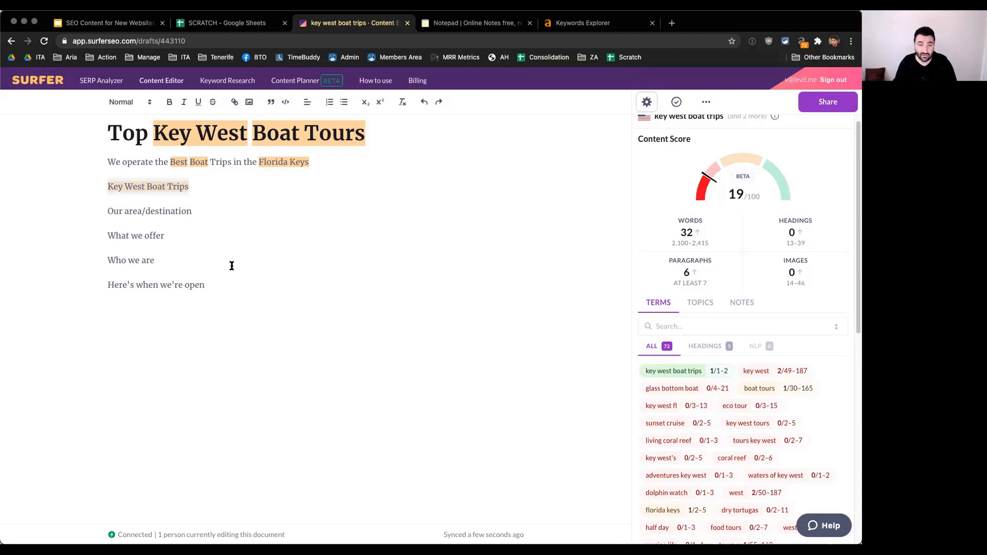
mouse_move(702, 378)
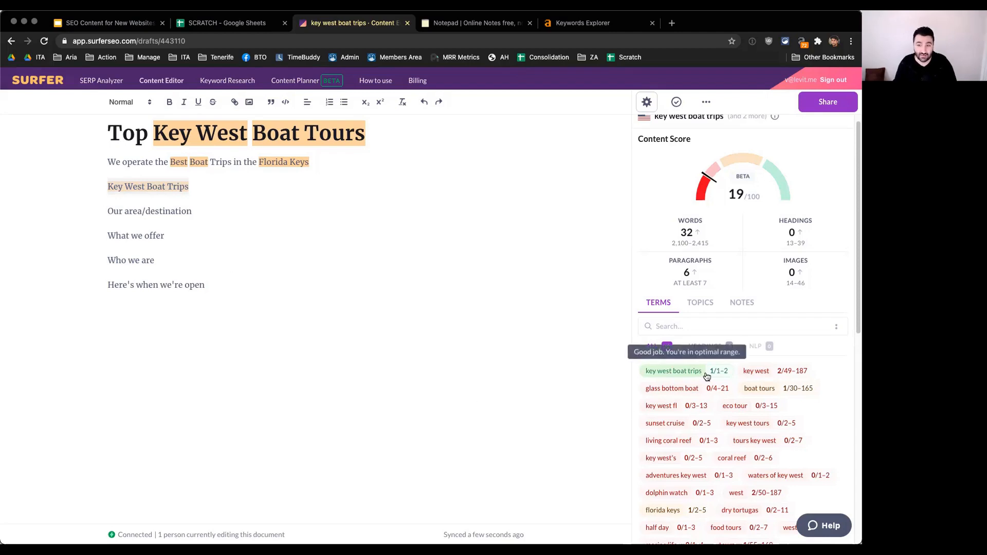
mouse_move(732, 181)
Step: Review the suggested terms and replace the "Our area/destination" line with "Everything You Need to Know about Key West Florida"
left_click(272, 211)
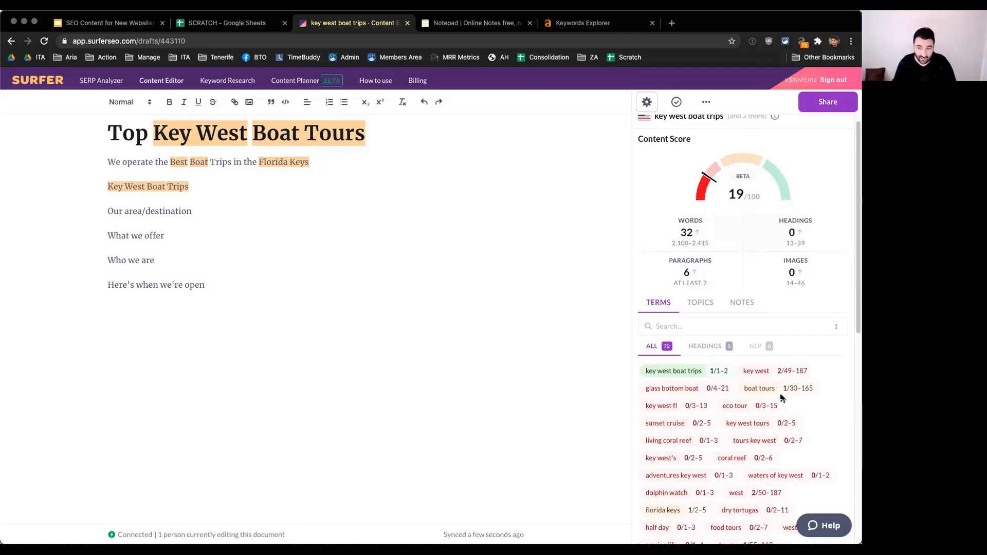
scroll(811, 402, "down", 5)
scroll(817, 396, "up", 5)
scroll(818, 396, "down", 5)
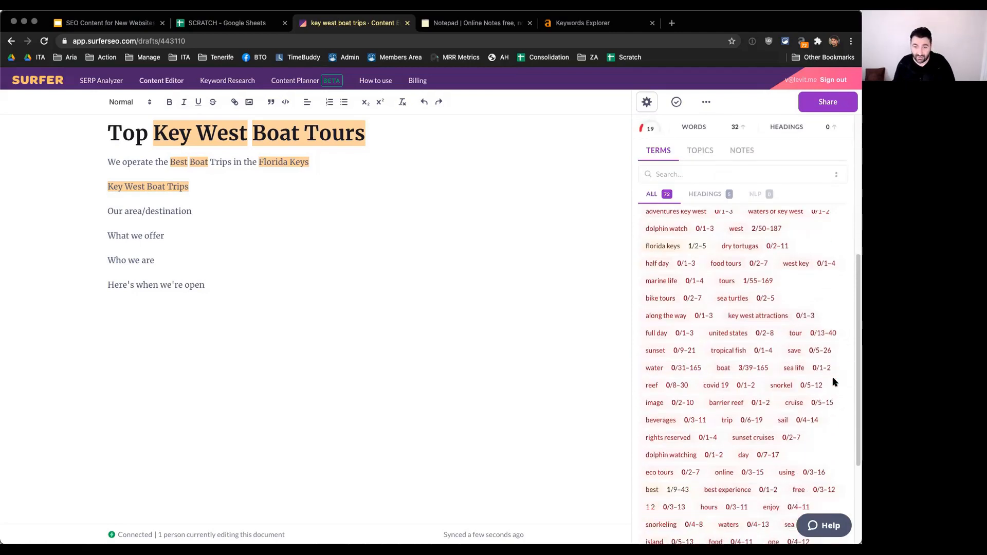
scroll(835, 382, "up", 5)
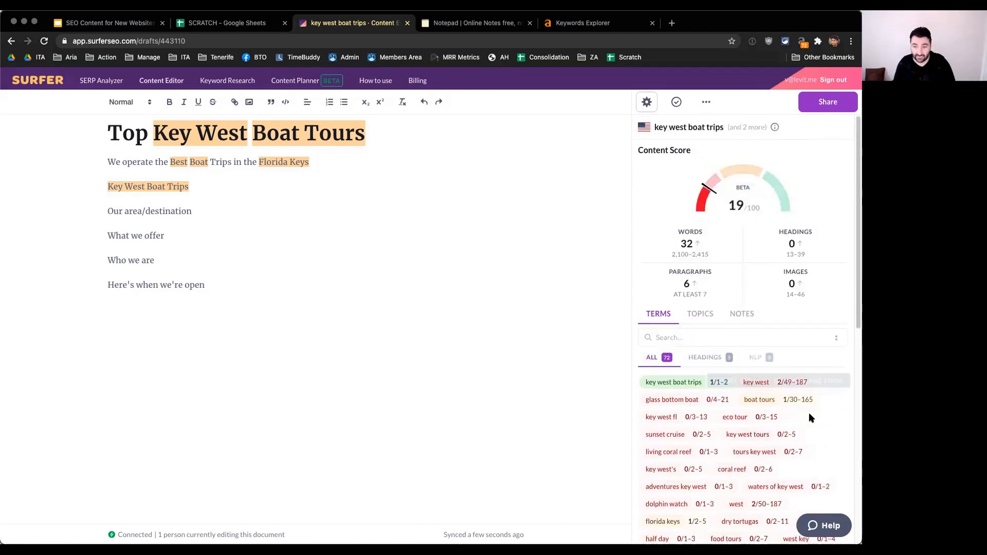
triple_click(213, 211)
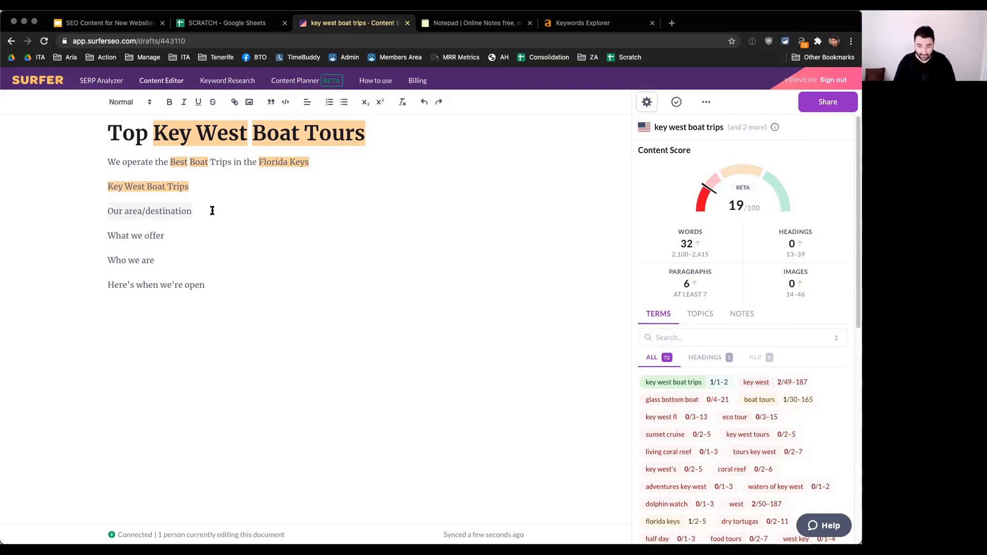
type("Ever")
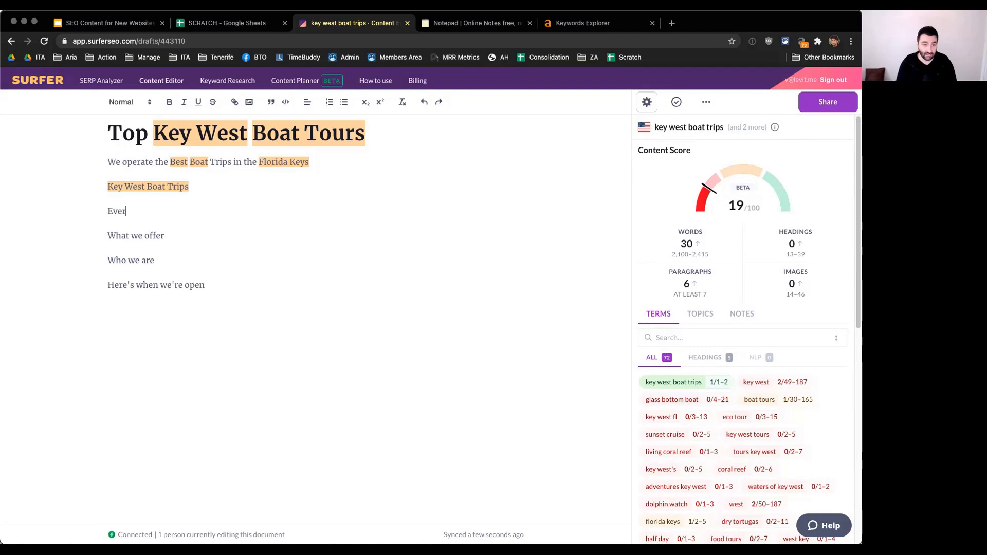
type("ything You Need to Know about Key We")
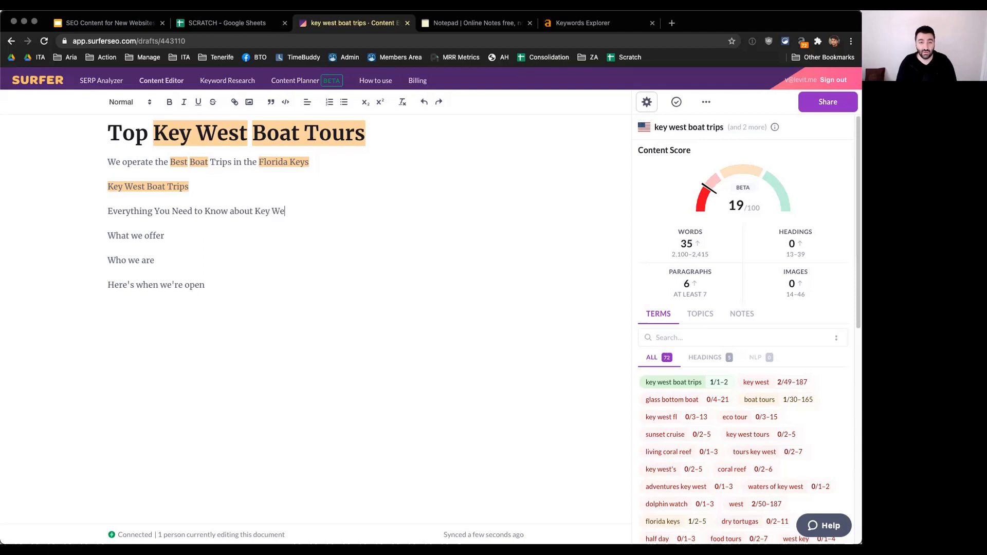
type("st Florida")
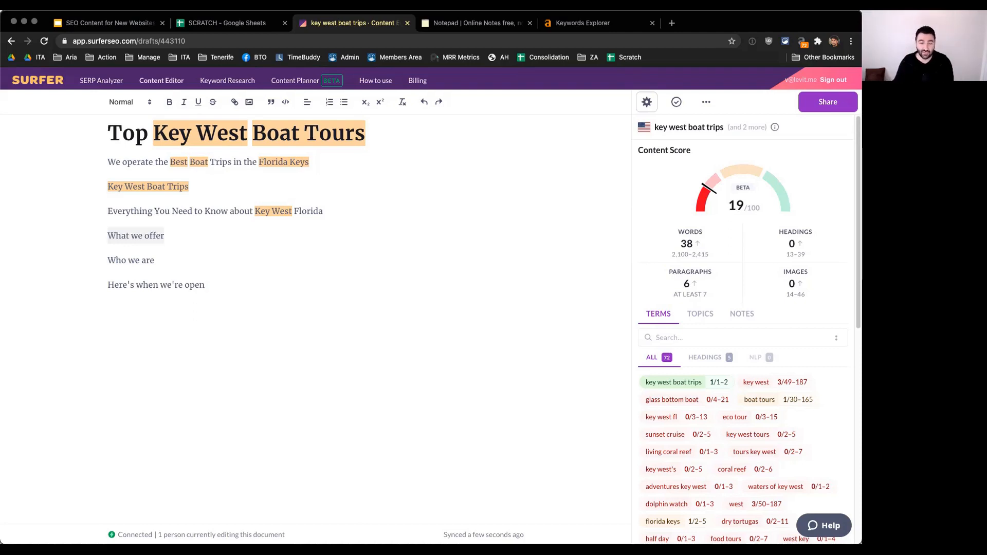
left_click(386, 252)
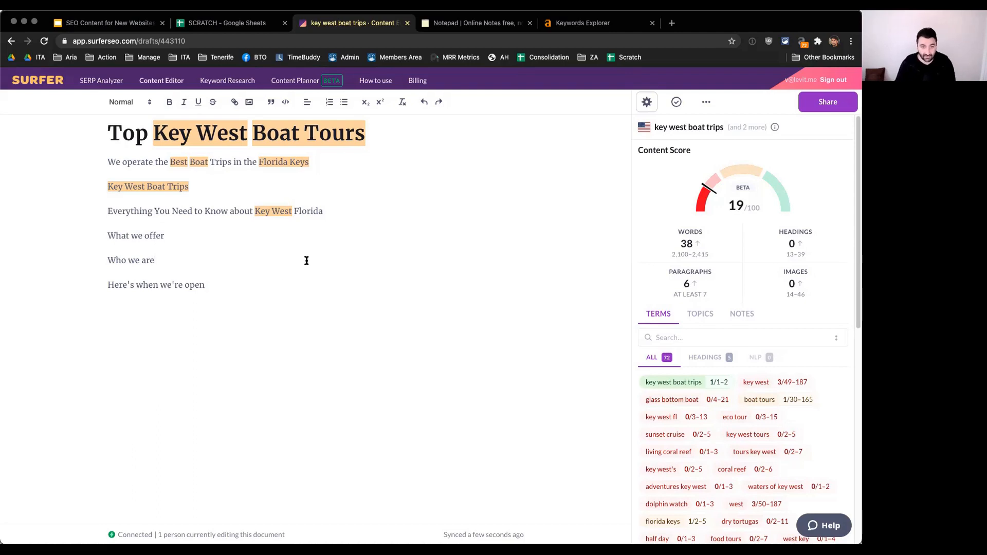
Step: Switch to the SCRATCH spreadsheet in Google Sheets and enter "key west boat trips" as the supporting keyword for key west boat tours
left_click(590, 25)
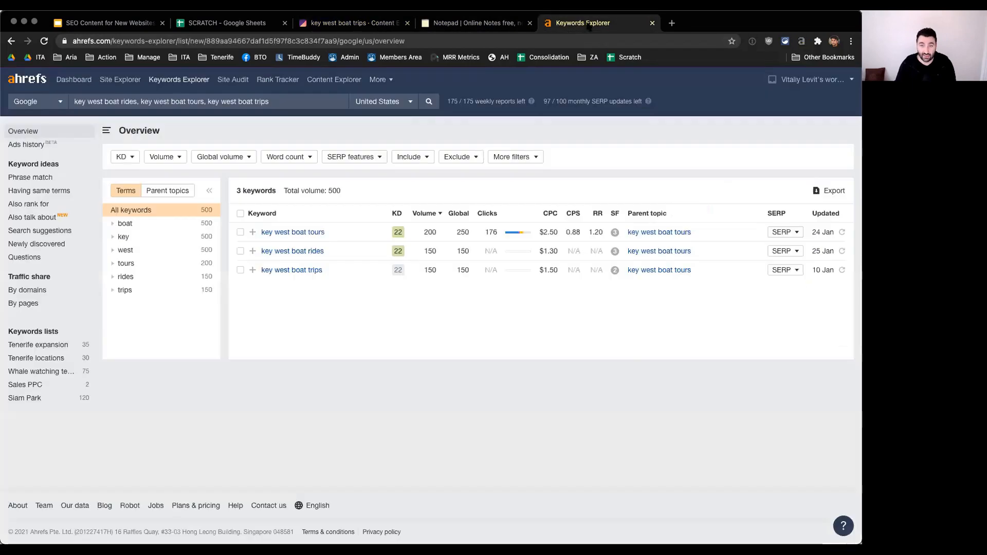
left_click(476, 22)
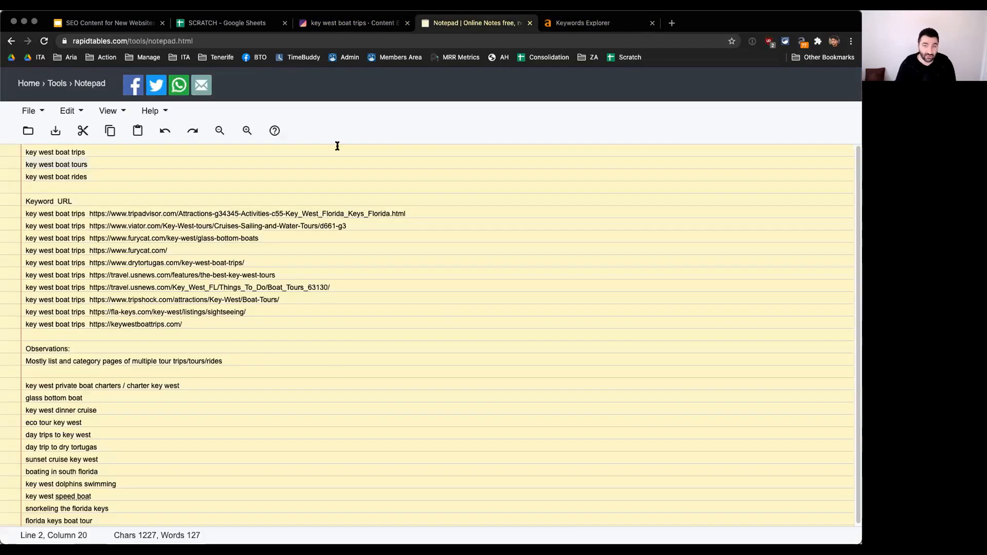
left_click(228, 24)
left_click(252, 366)
left_click(55, 162)
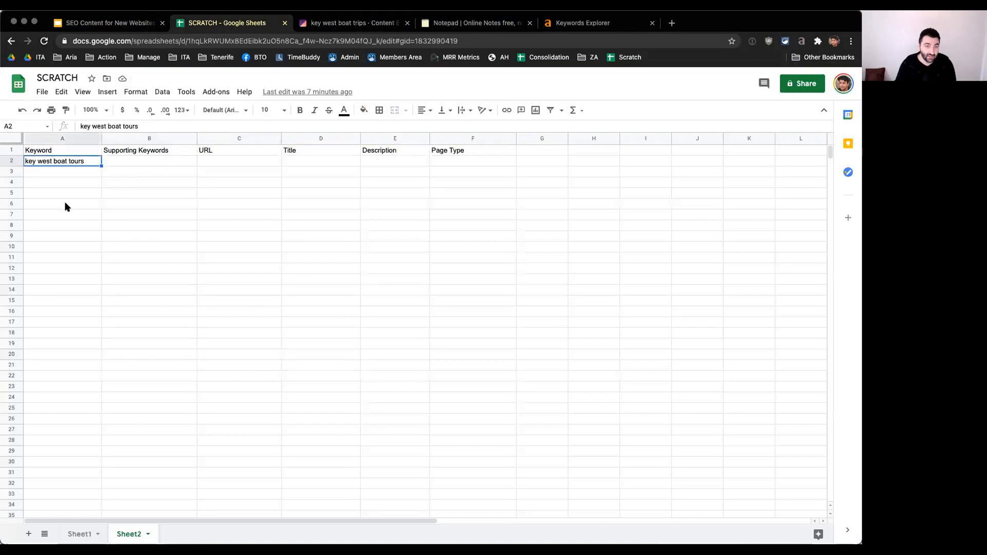
left_click(143, 161)
type("k")
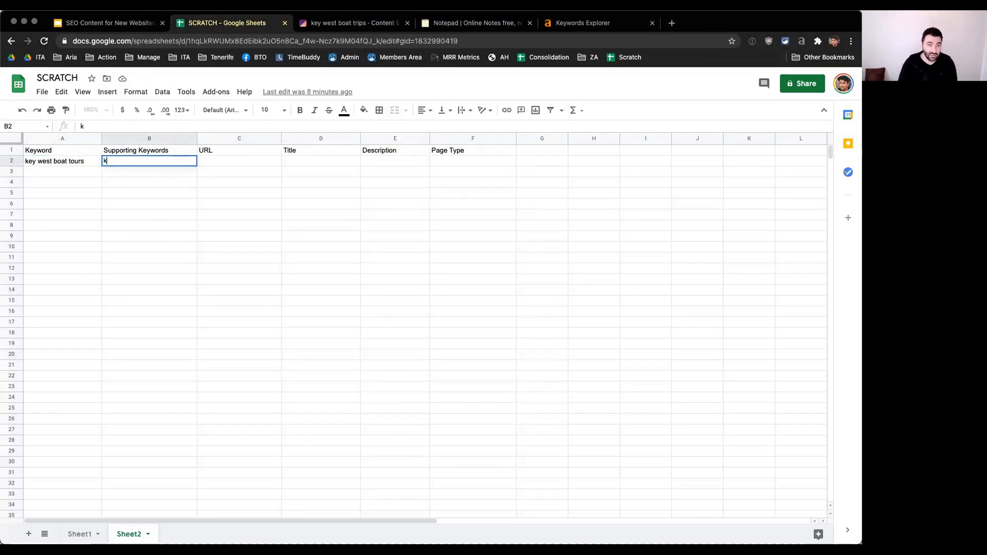
type("ey west boat trips")
key("Up")
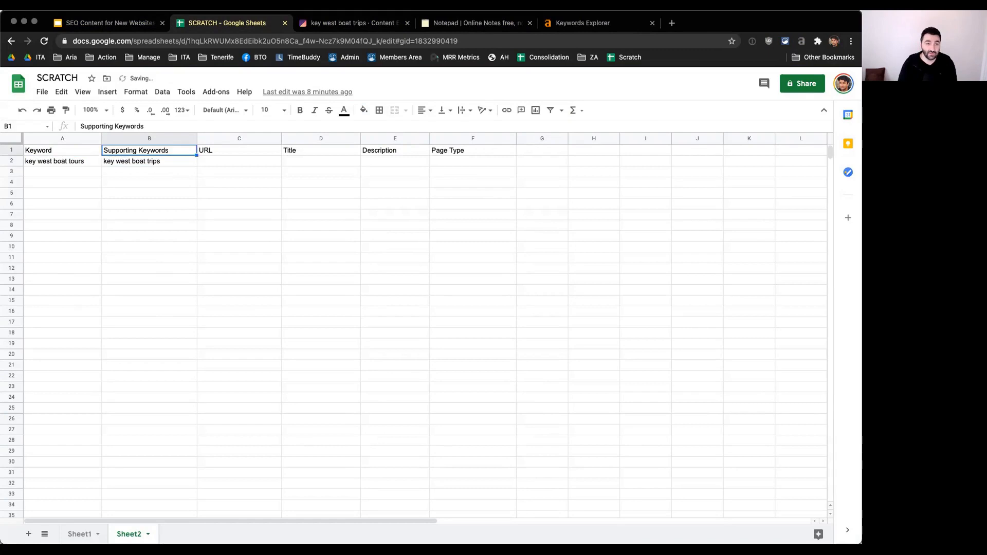
Step: Add "key west boat rides" on a second line of the same supporting keywords cell and start another line
key("Return")
key("Return")
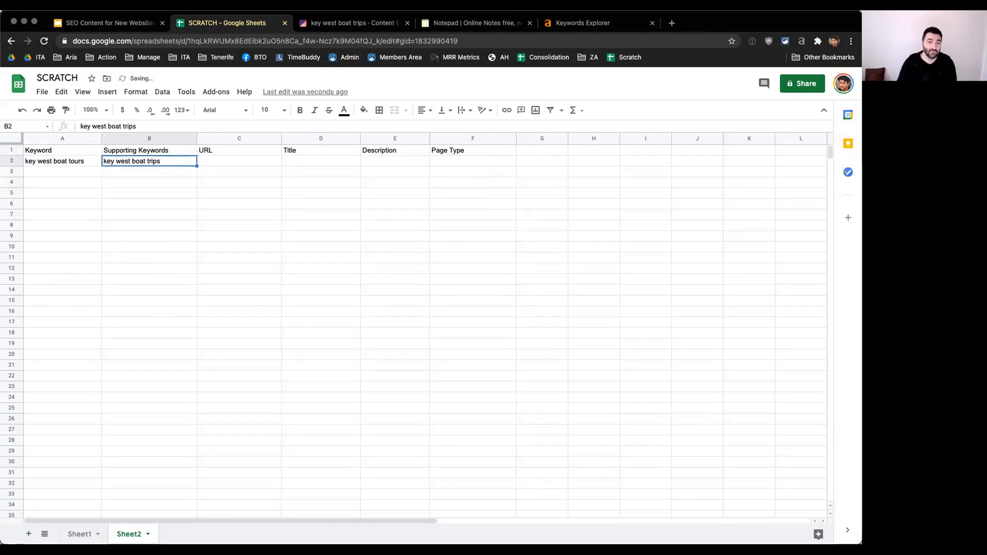
key("Up")
key("Right")
key("Down")
key("Left")
key("Return")
key("alt+Return")
type("keyw we")
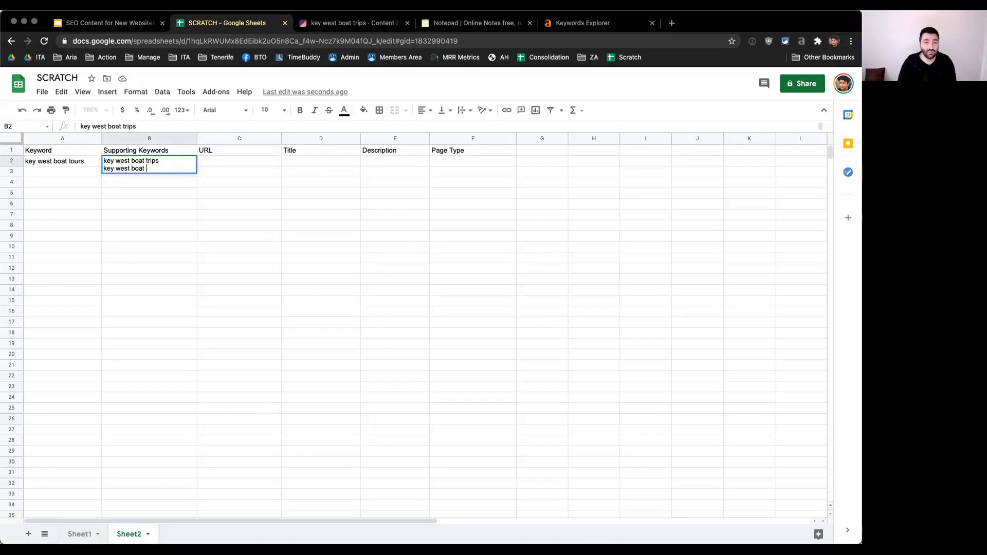
key("shift+Return")
key("Down")
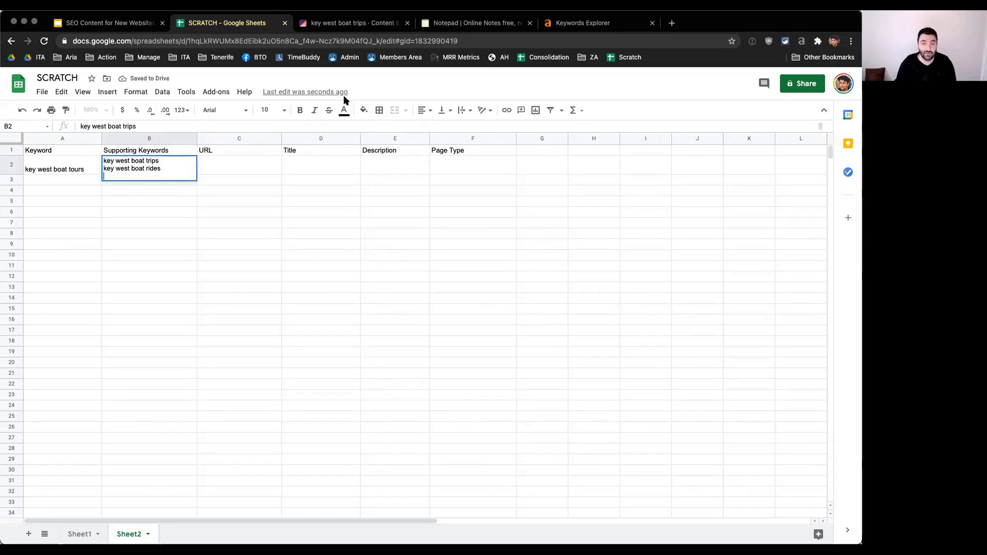
Step: Consult Surfer's suggested terms and add "eco tours" and "sunset cruise" on separate lines of the supporting keywords cell
left_click(352, 23)
scroll(828, 423, "down", 2)
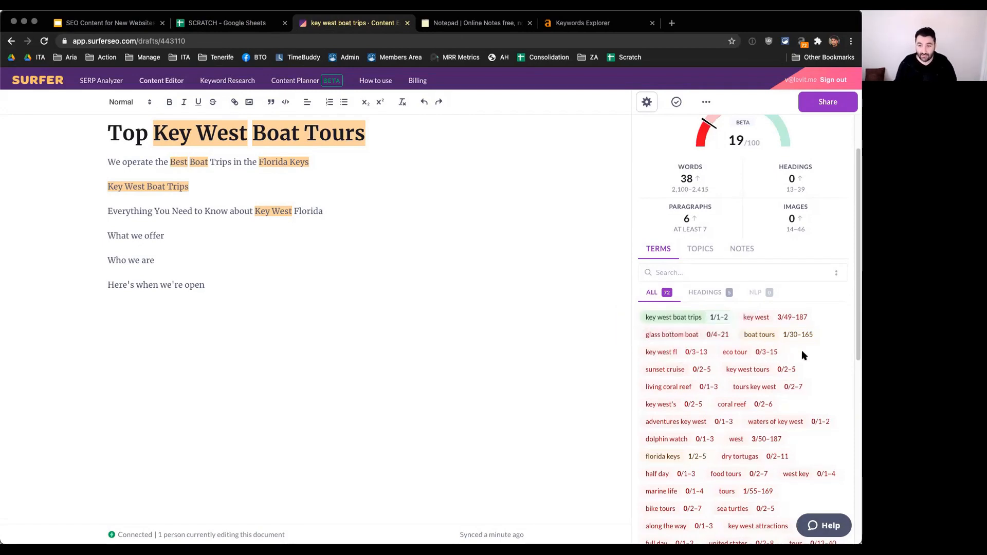
key("ctrl+shift+Tab")
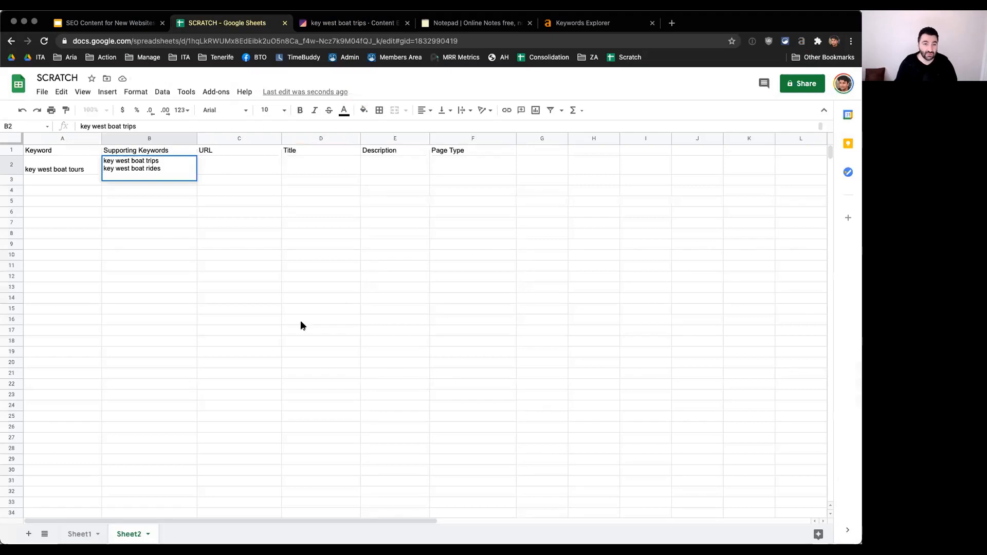
key("BackSpace")
key("BackSpace")
type("o ")
type("tours")
key("ctrl+Return")
type("sunset cruise")
key("ctrl+Return")
Step: Look further through Surfer's suggested terms and add "dry tortugas" to the supporting keywords cell in the spreadsheet
key("ctrl+Tab")
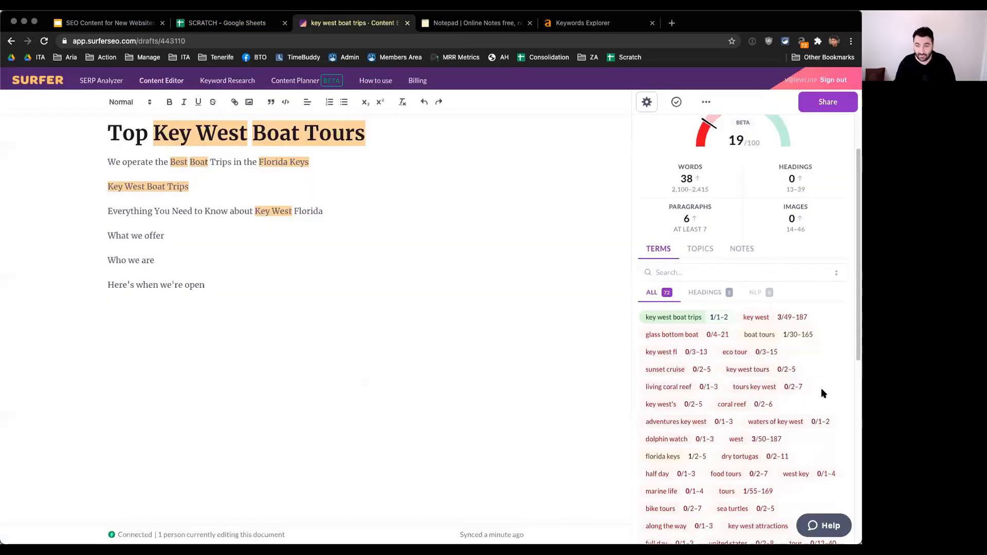
scroll(835, 375, "down", 1)
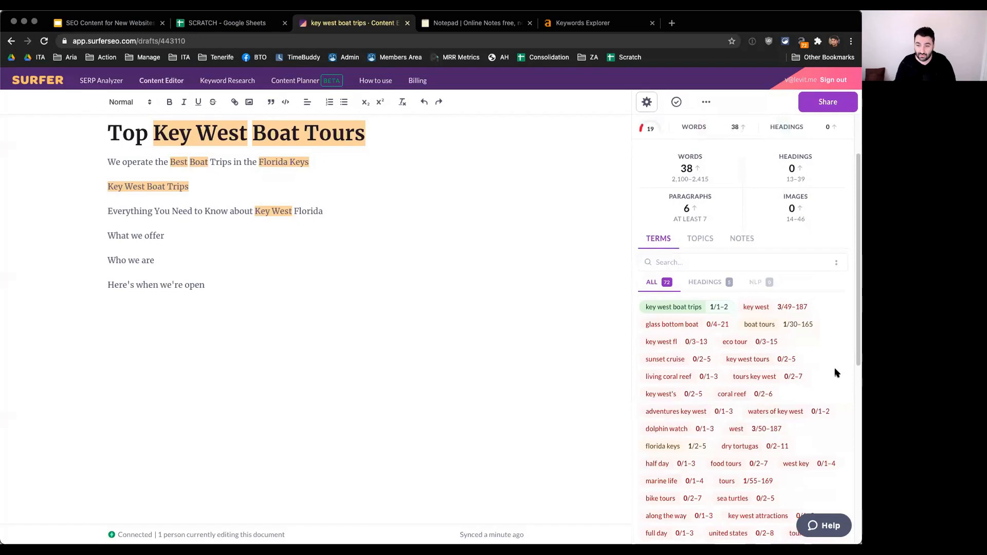
scroll(836, 373, "down", 3)
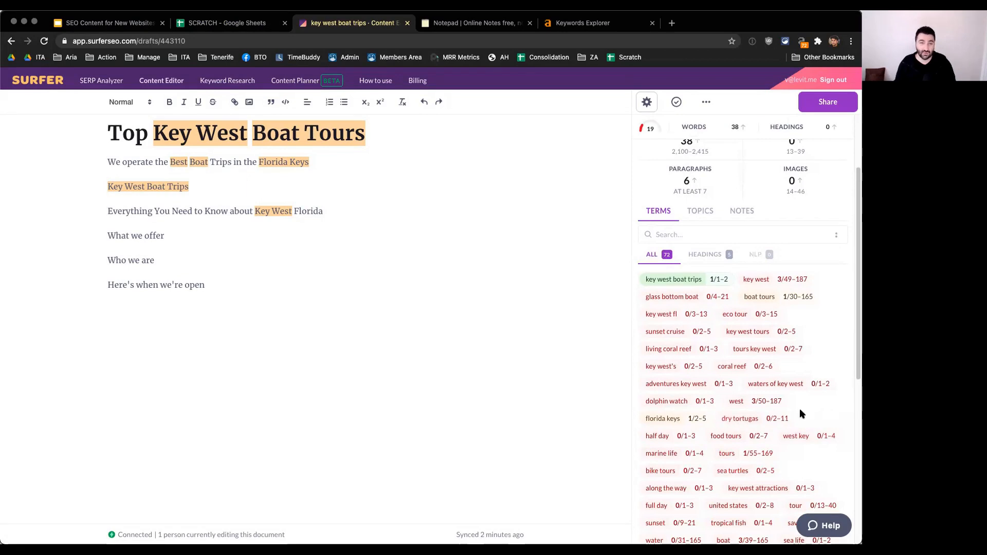
key("ctrl+Tab")
key("ctrl+shift+Tab")
key("ctrl+shift+Tab")
type("dr")
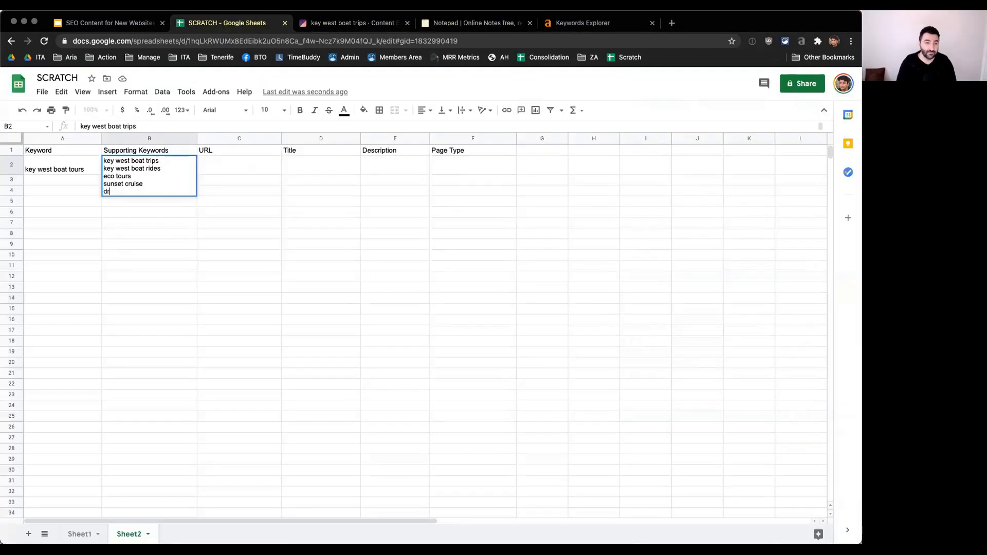
type("y tortuga")
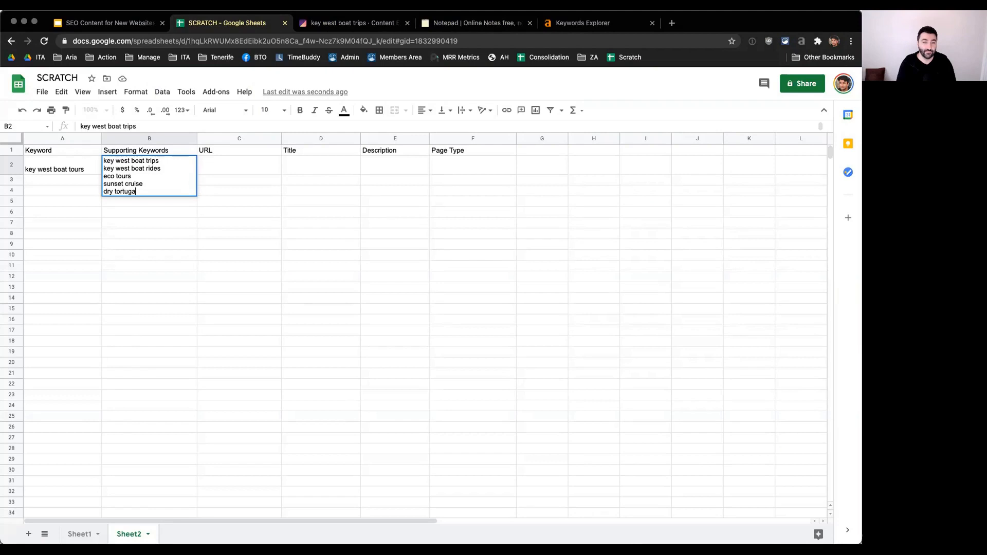
type("s")
key("alt+Return")
key("BackSpace")
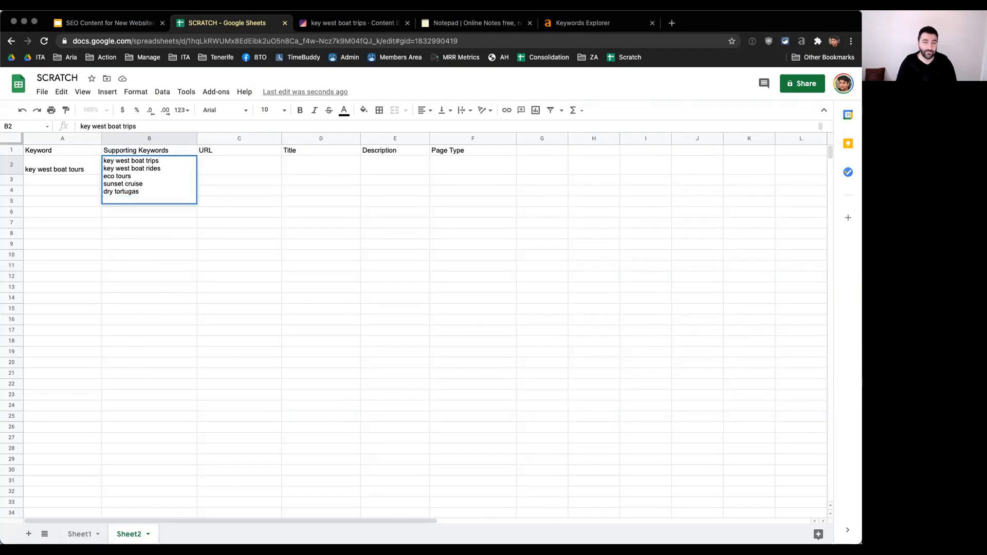
Step: Take two more terms from Surfer, "tropical fish" and "dolphin watch", and add them on new lines of the supporting keywords cell
key("ctrl+Tab")
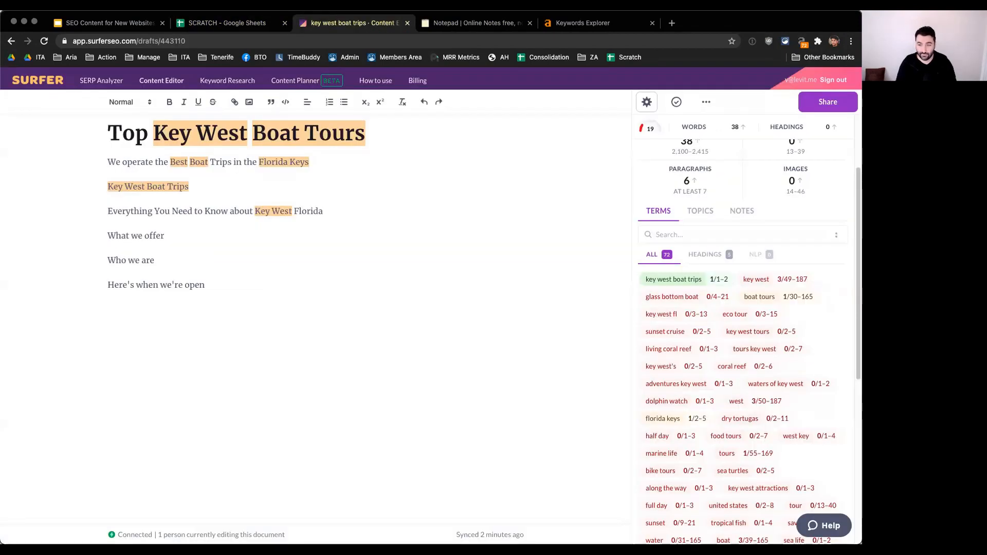
key("ctrl+shift+Tab")
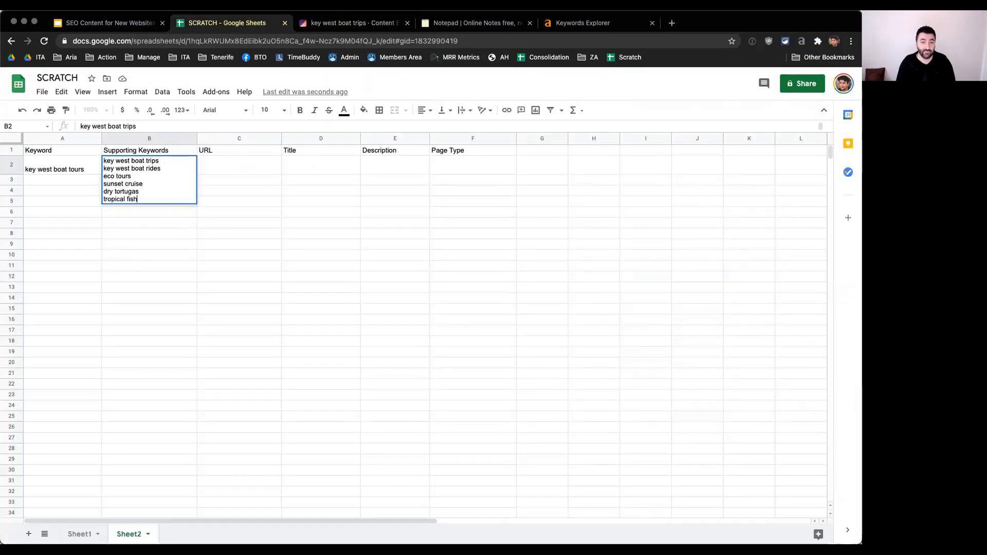
key("ctrl+Tab")
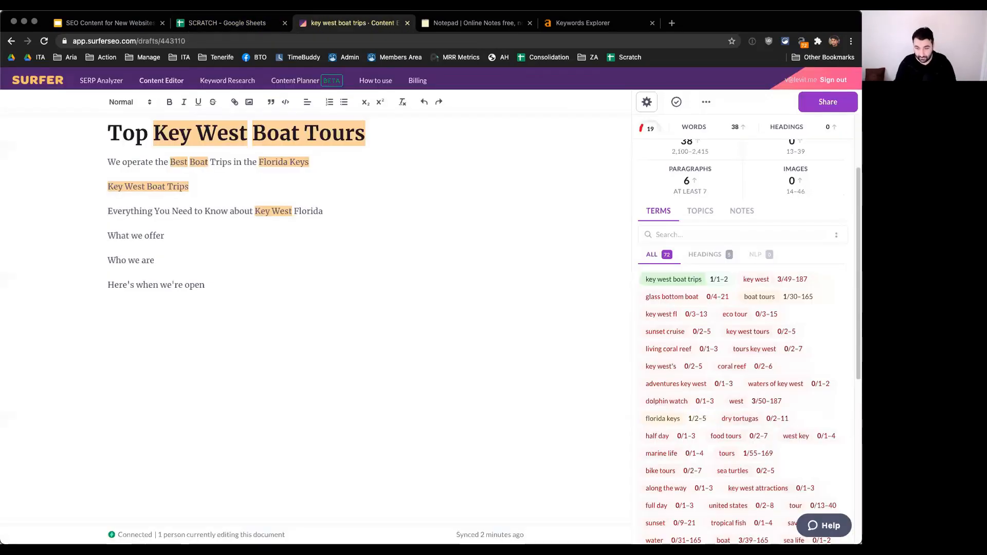
key("ctrl+shift+Tab")
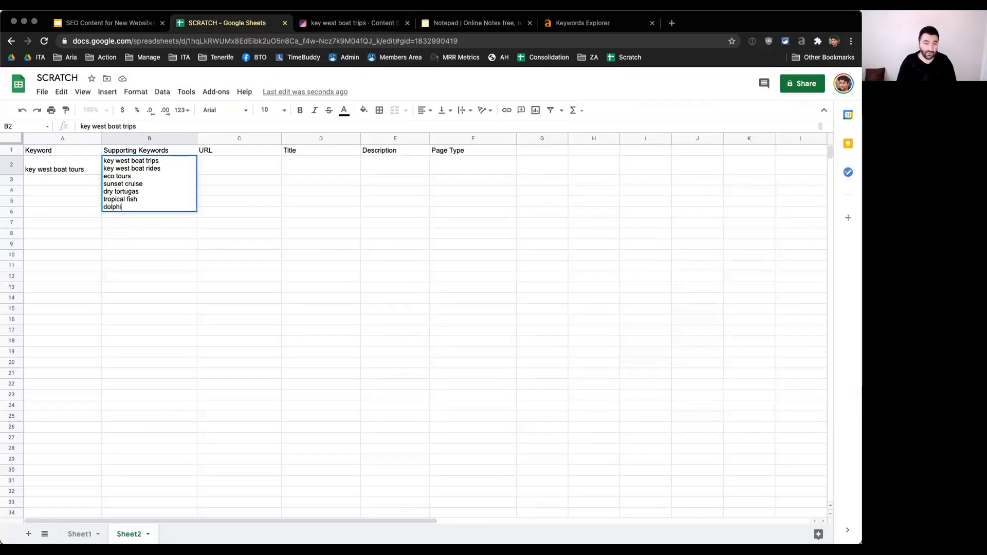
key("alt+Return")
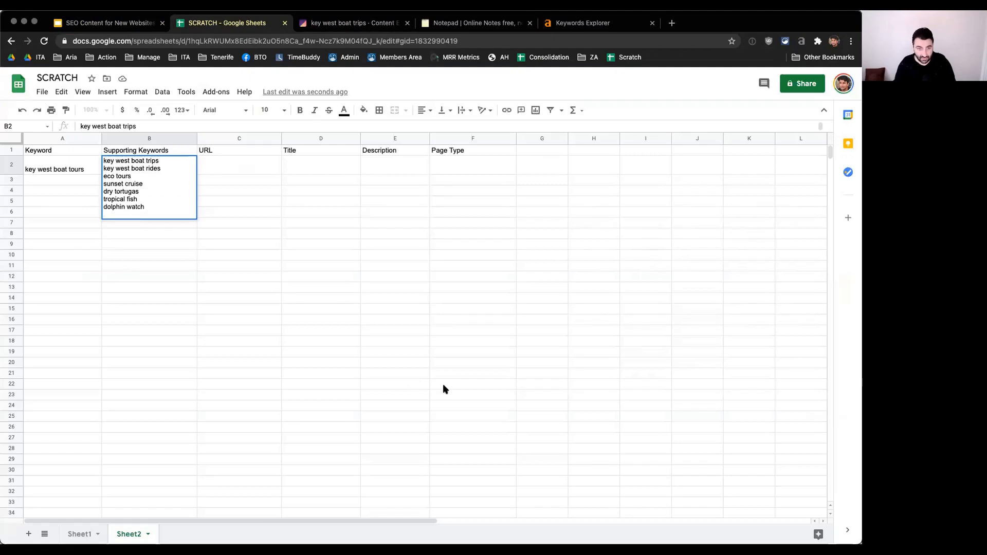
Step: Consult Surfer's suggested terms again and add "coral reef" as the last line of the supporting keywords cell
key("ctrl+Tab")
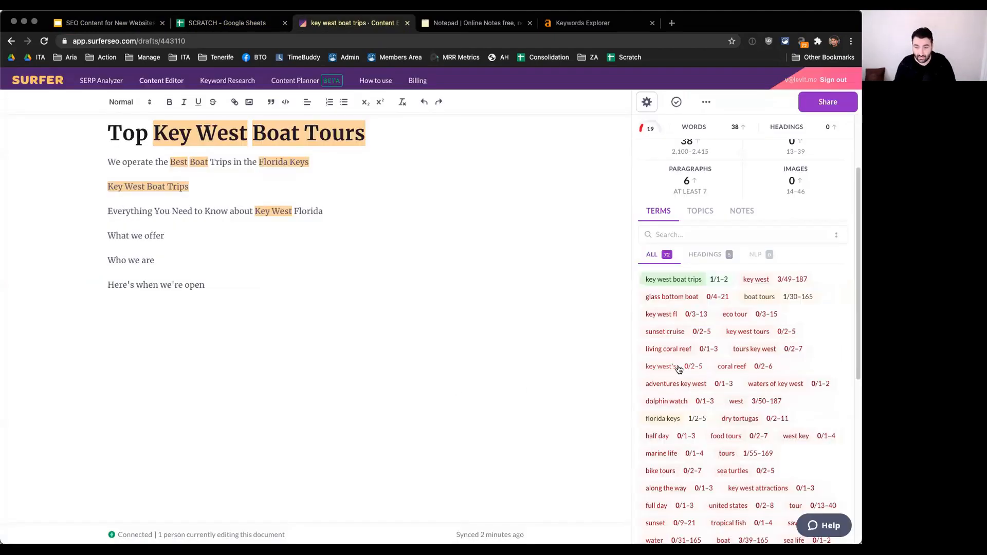
key("ctrl+shift+Tab")
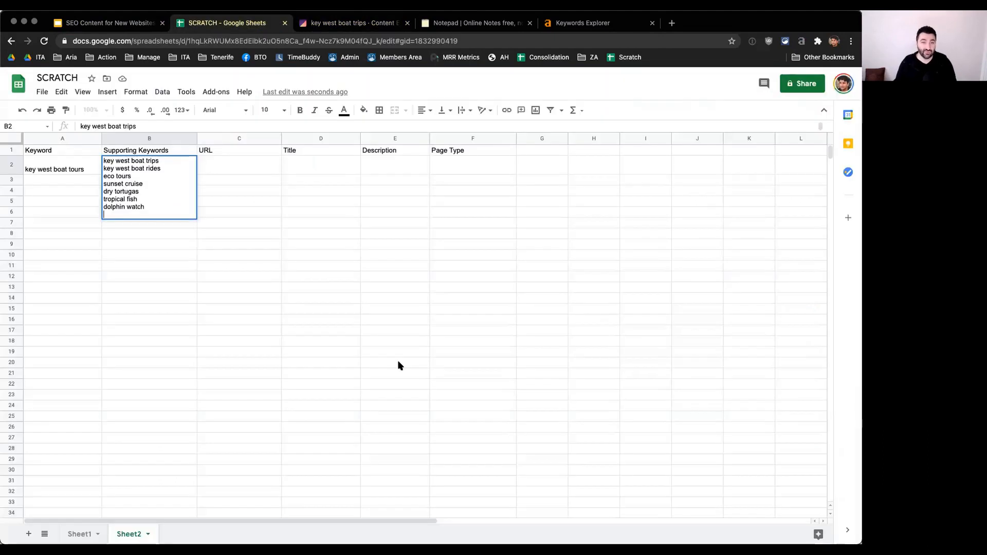
type("c")
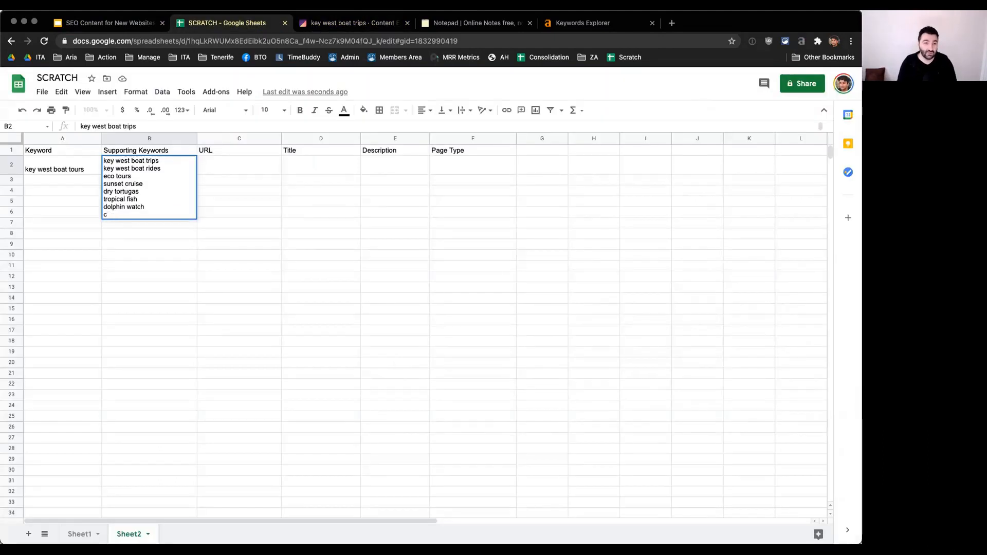
type("iral reef")
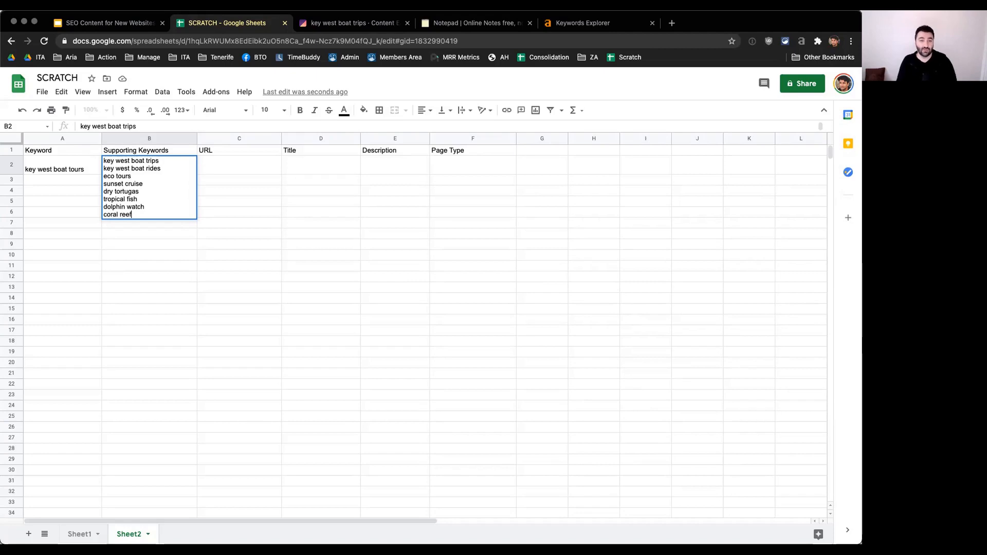
key("Tab")
left_click(70, 204)
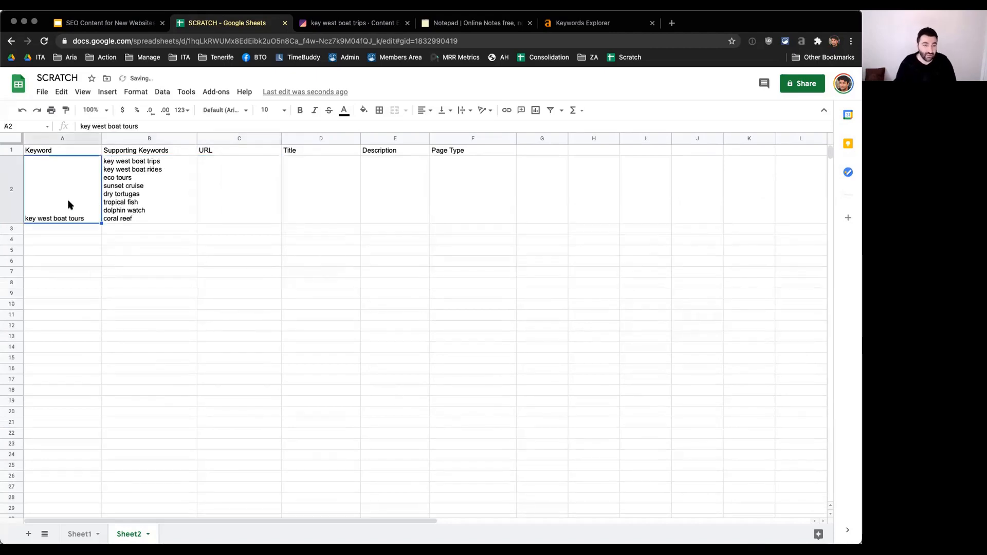
Step: Enter "/" as the URL for the "key west boat tours" row
left_click(134, 192)
left_click(234, 189)
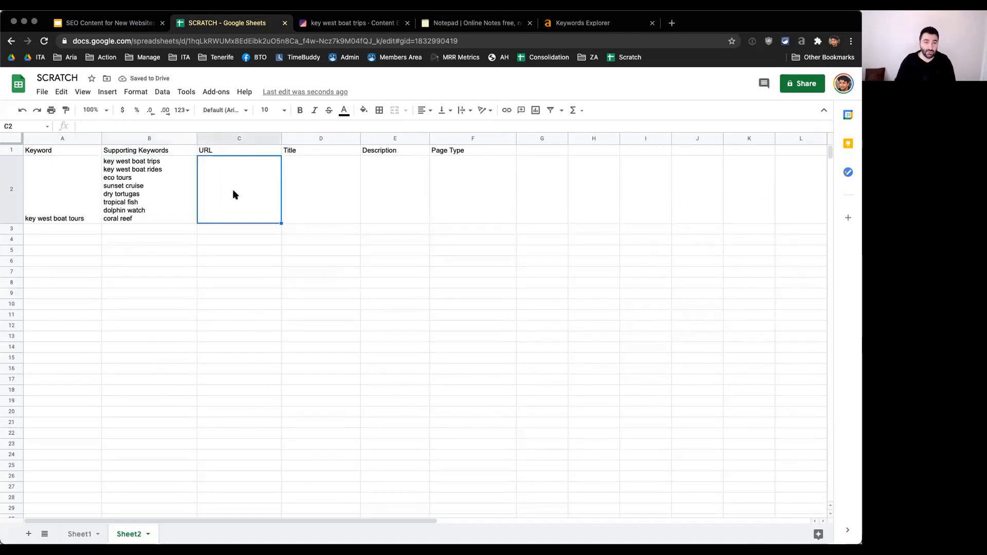
type("/")
key("Tab")
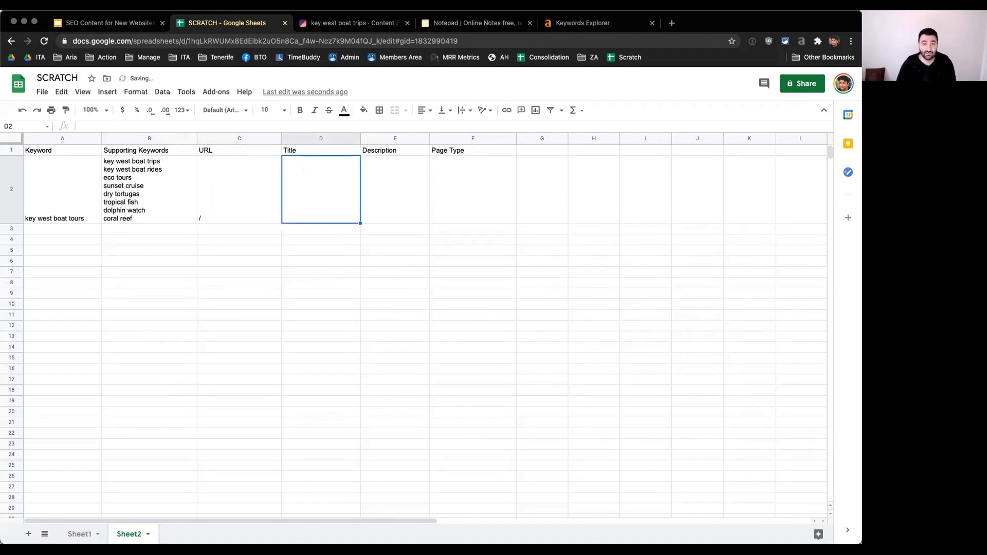
key("Return")
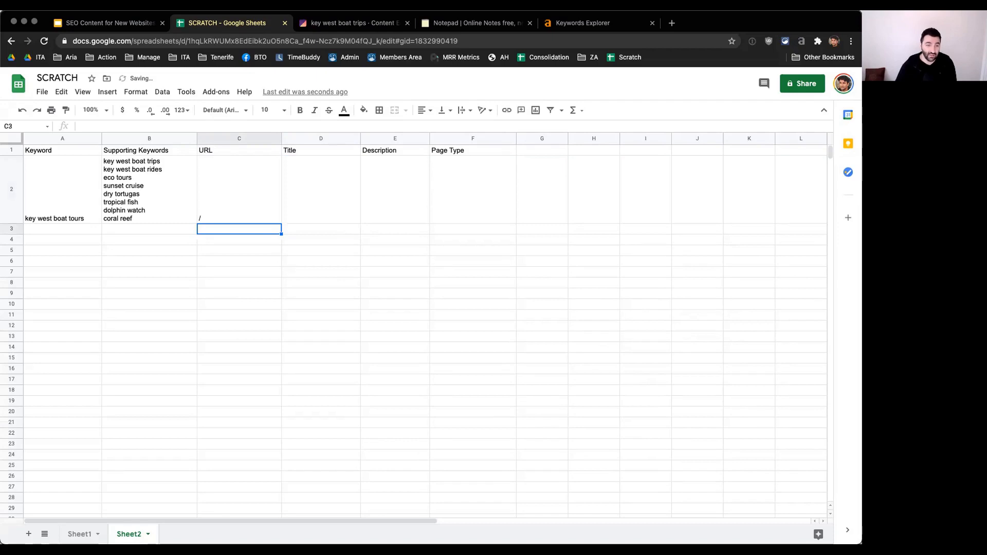
key("Left")
key("Left")
Step: Copy "sunset cruise key west" from the Notepad keyword list and create a Surfer Content Editor query for it
left_click(474, 22)
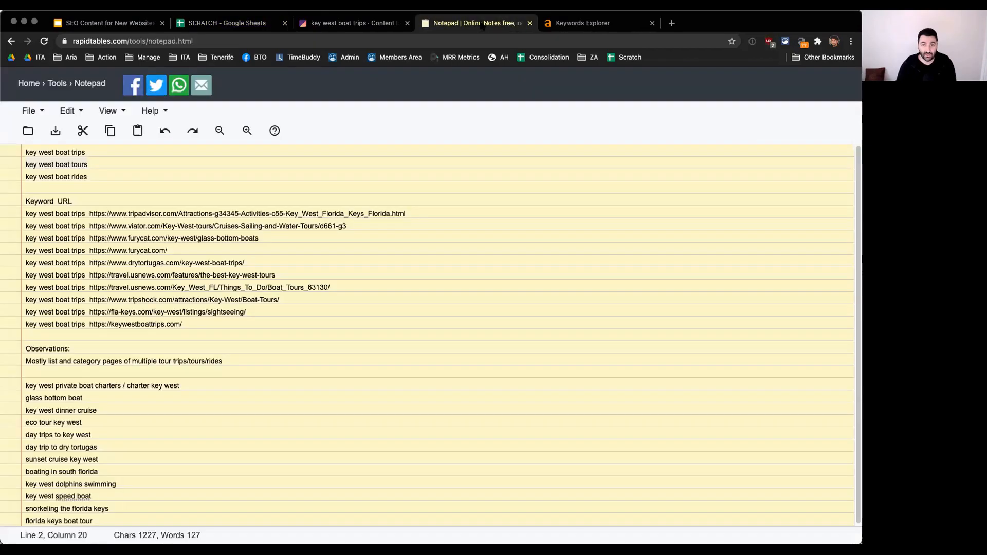
scroll(242, 384, "down", 1)
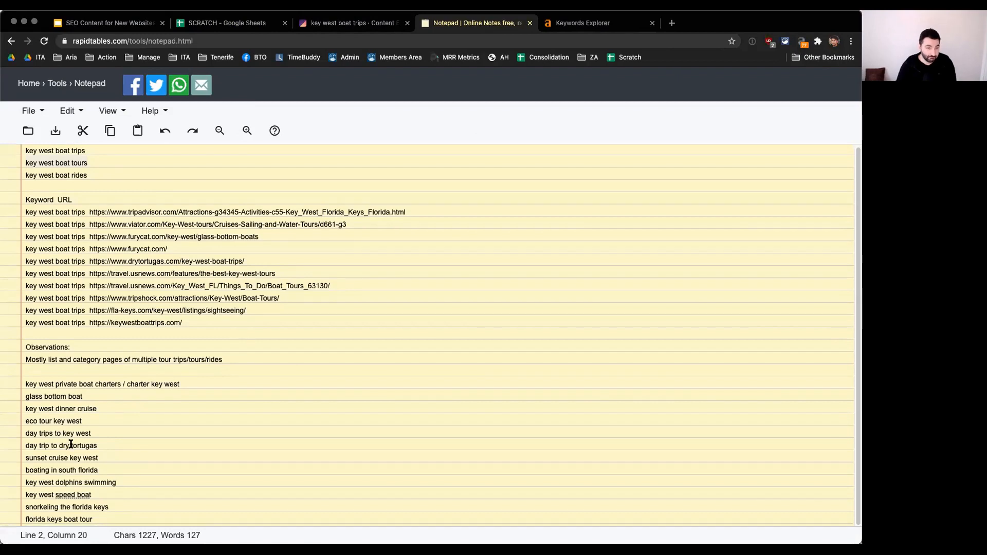
left_click(109, 458)
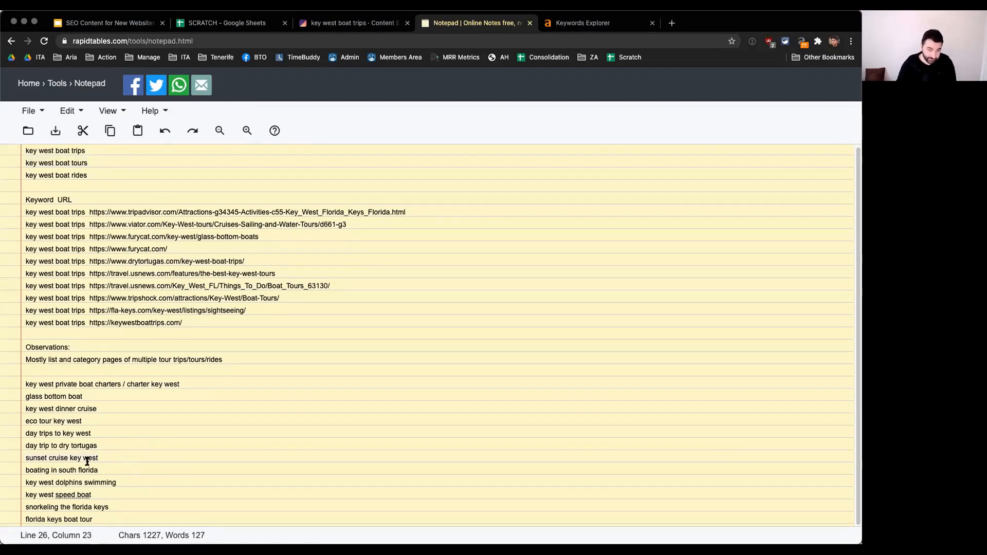
right_click(53, 457)
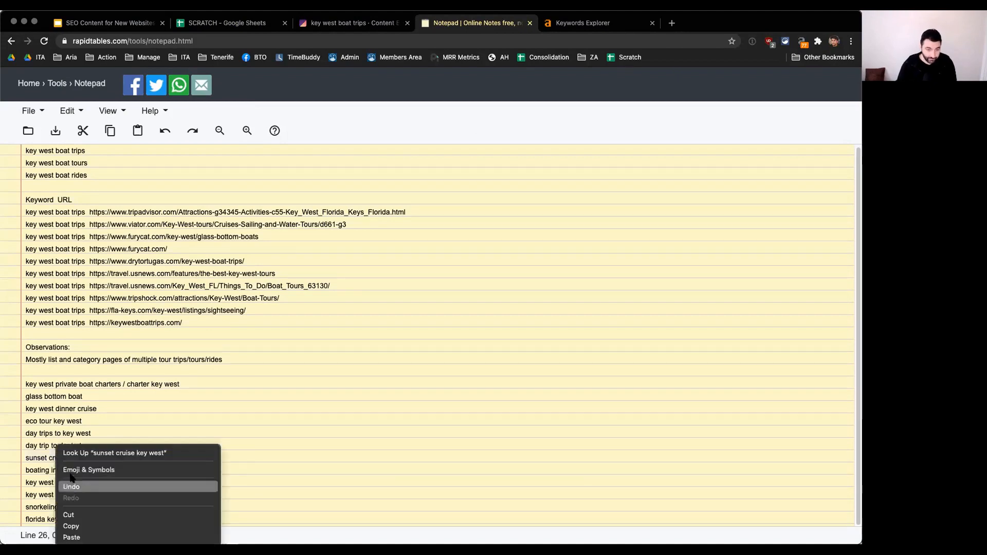
left_click(71, 526)
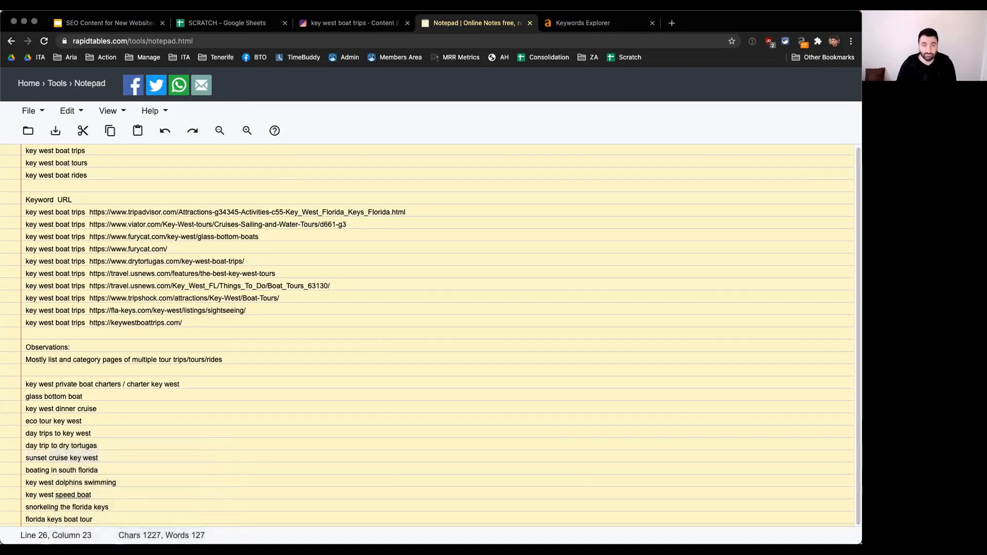
left_click(350, 23)
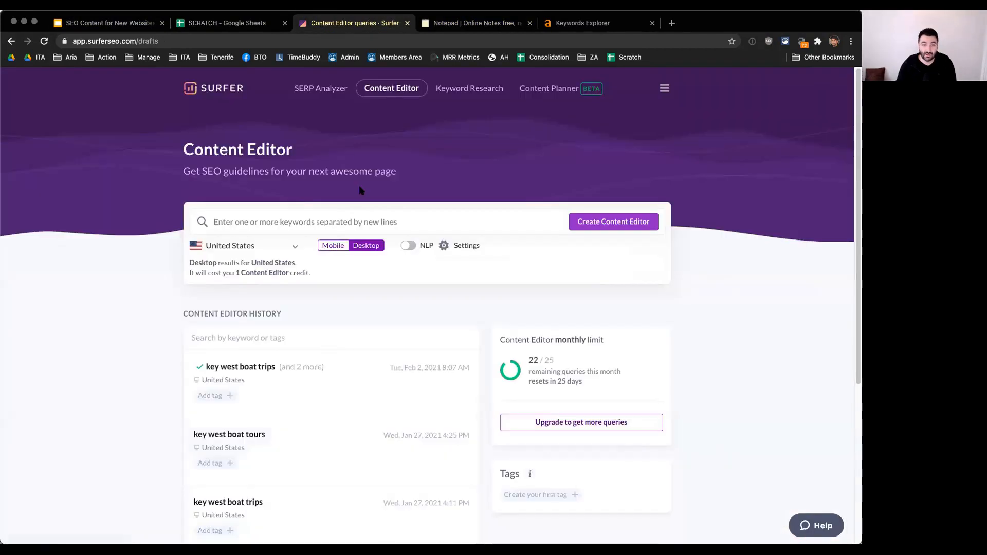
left_click(339, 218)
key("super+v")
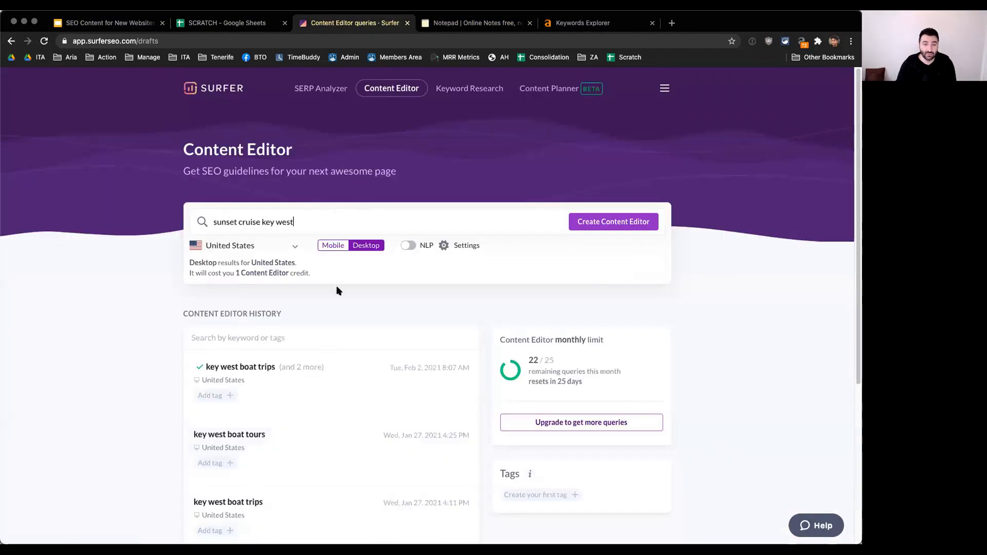
left_click(613, 222)
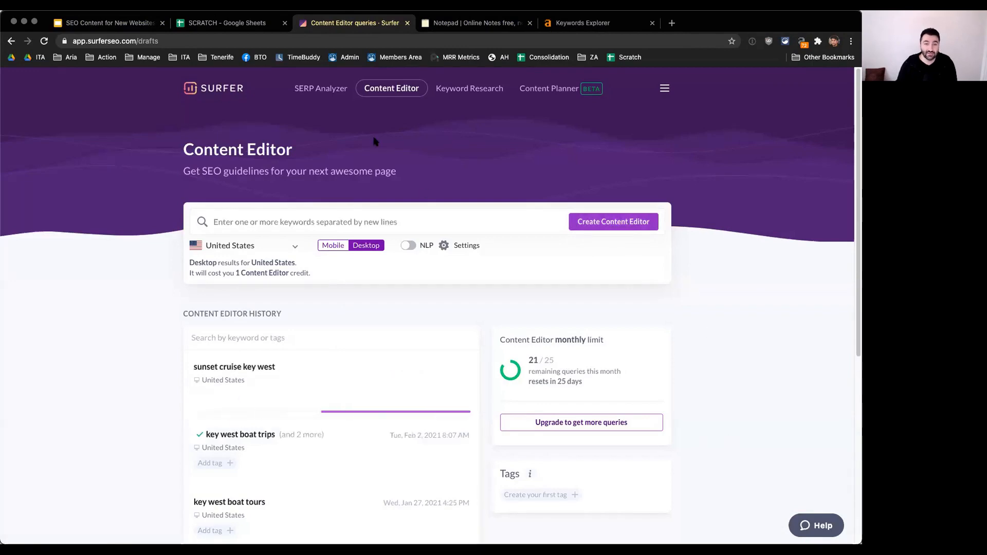
Step: Return to the SCRATCH spreadsheet and select the Title cell of the "key west boat tours" row
left_click(473, 22)
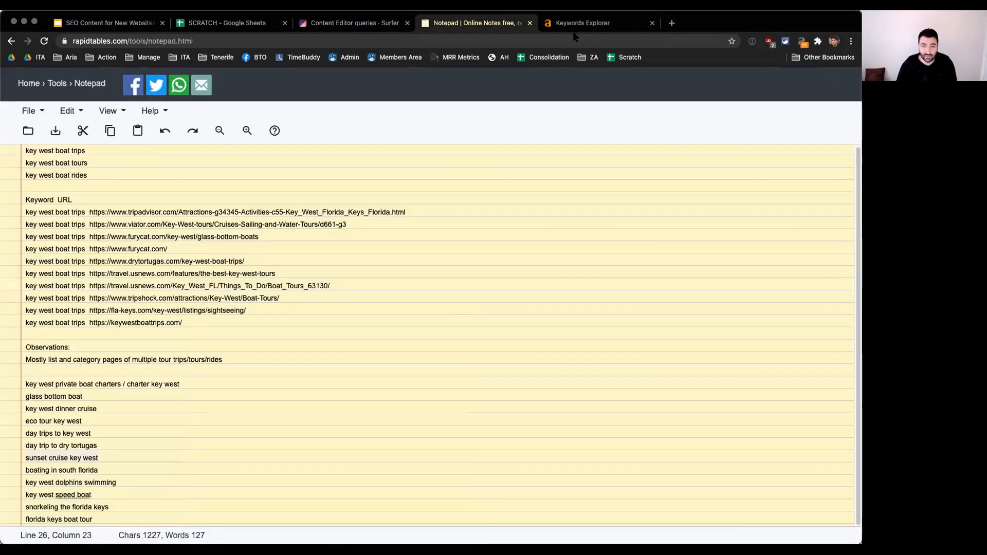
left_click(583, 22)
left_click(473, 23)
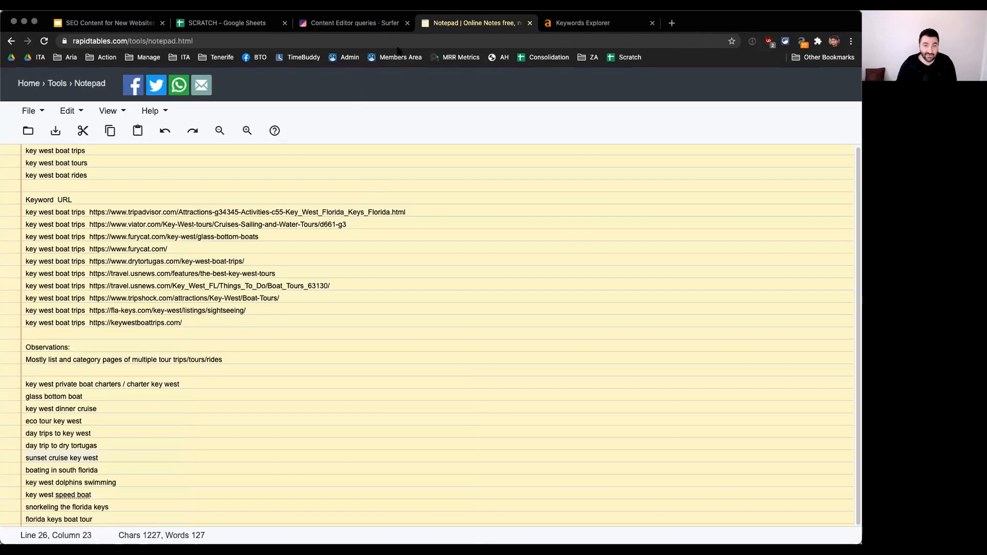
left_click(226, 23)
left_click(245, 186)
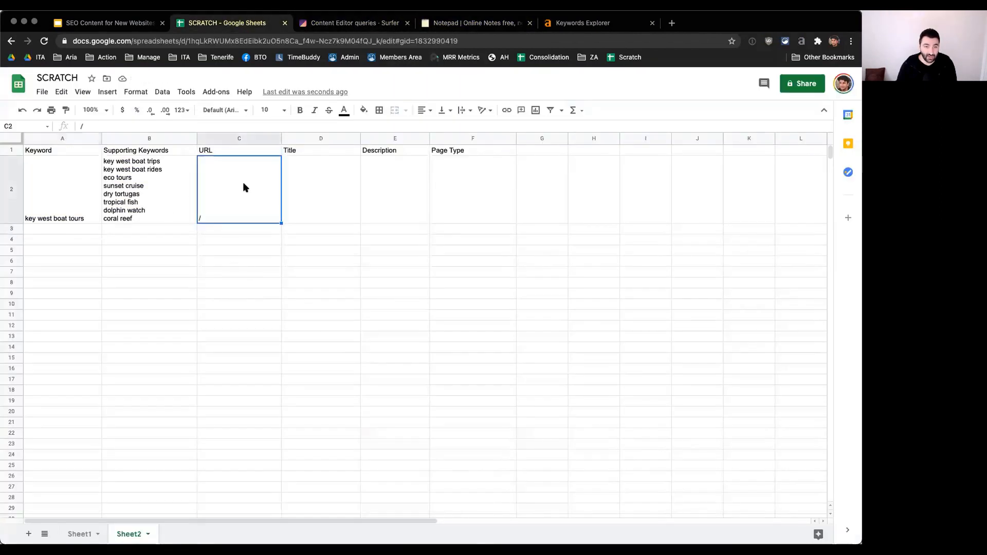
left_click(317, 188)
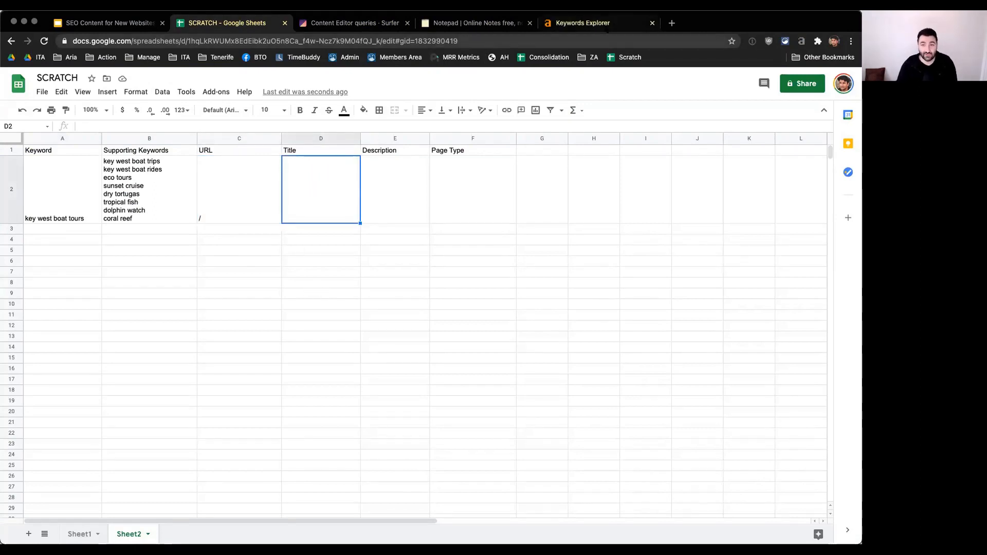
Step: Open the Ahrefs overview for "key west boat tours" and examine the ranking page titles in its SERP overview
left_click(607, 26)
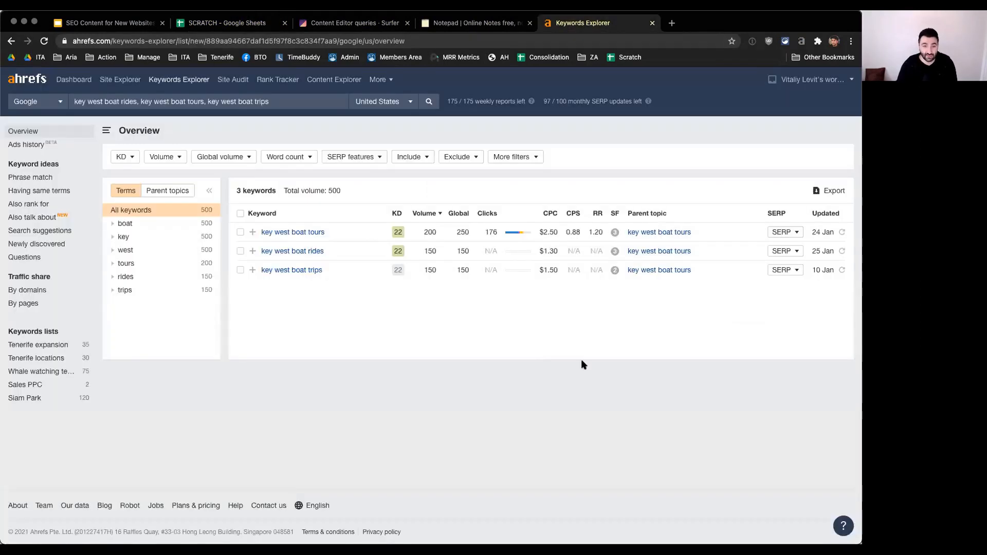
left_click(297, 232)
scroll(471, 327, "down", 8)
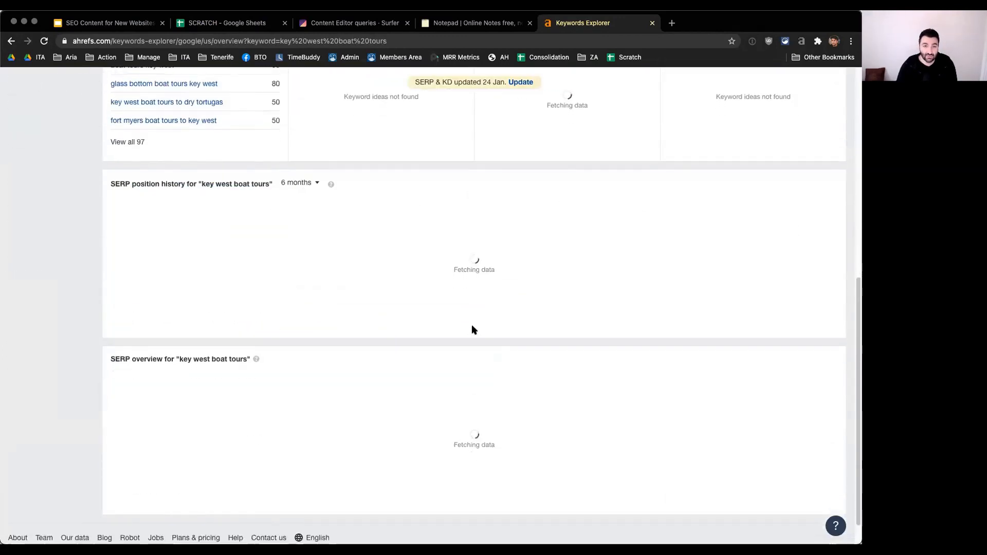
scroll(472, 329, "down", 4)
scroll(472, 329, "down", 1)
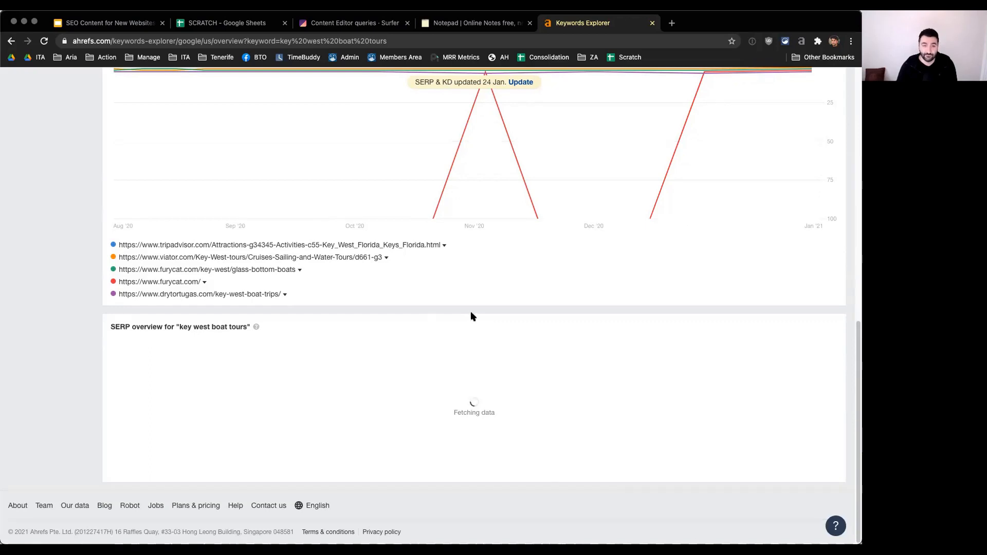
scroll(471, 314, "down", 5)
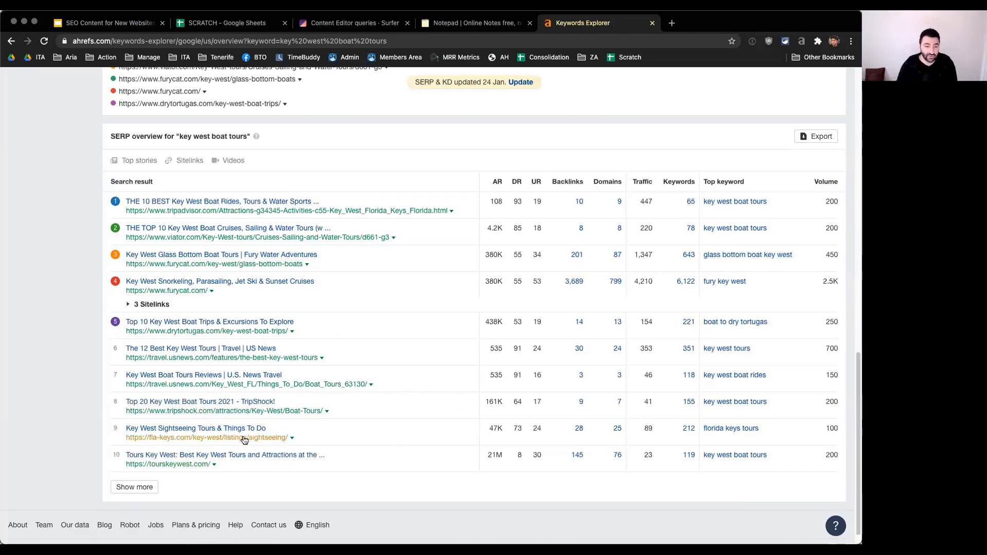
scroll(480, 429, "up", 1)
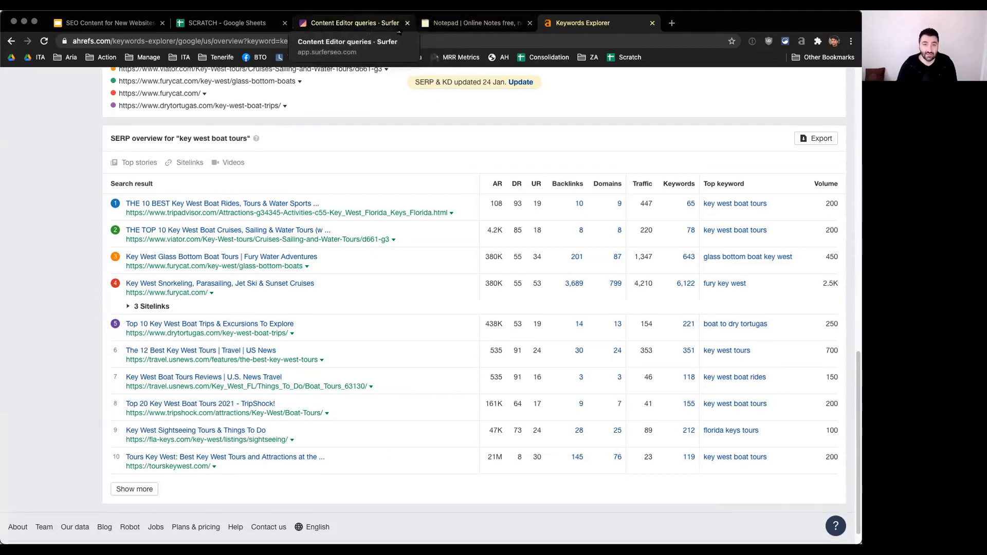
Step: Enter "Best Key West Boat Tours" as the title for the "key west boat tours" row in the spreadsheet
left_click(227, 22)
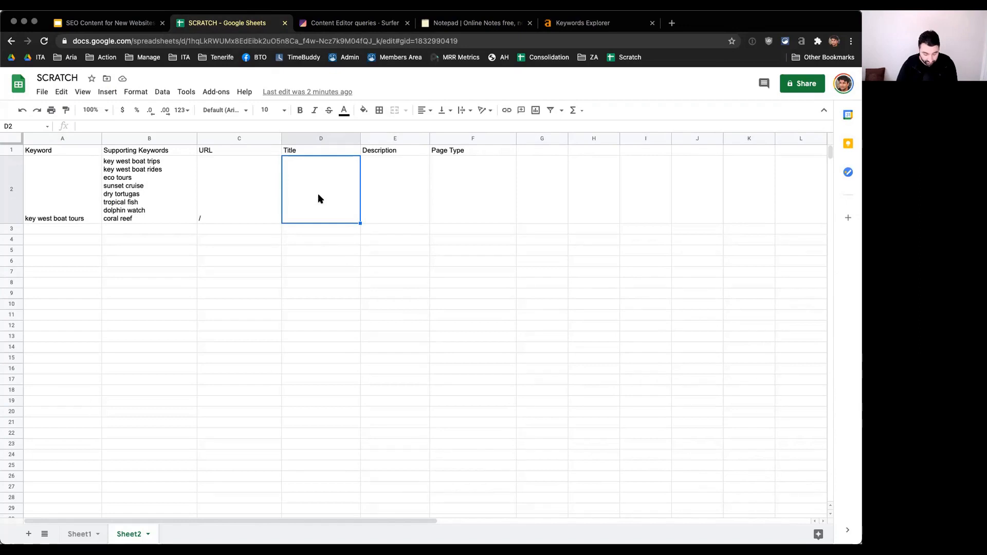
type("T")
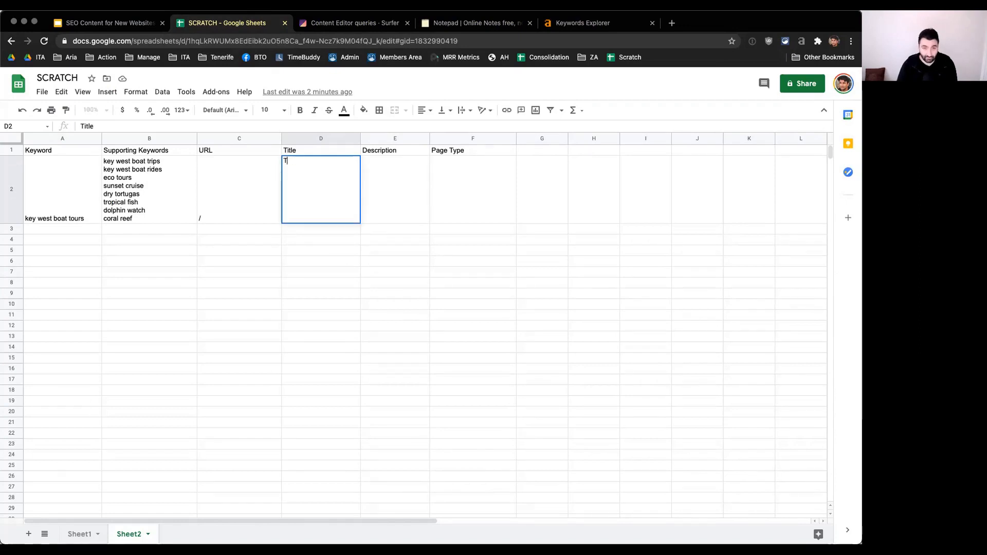
type("est ")
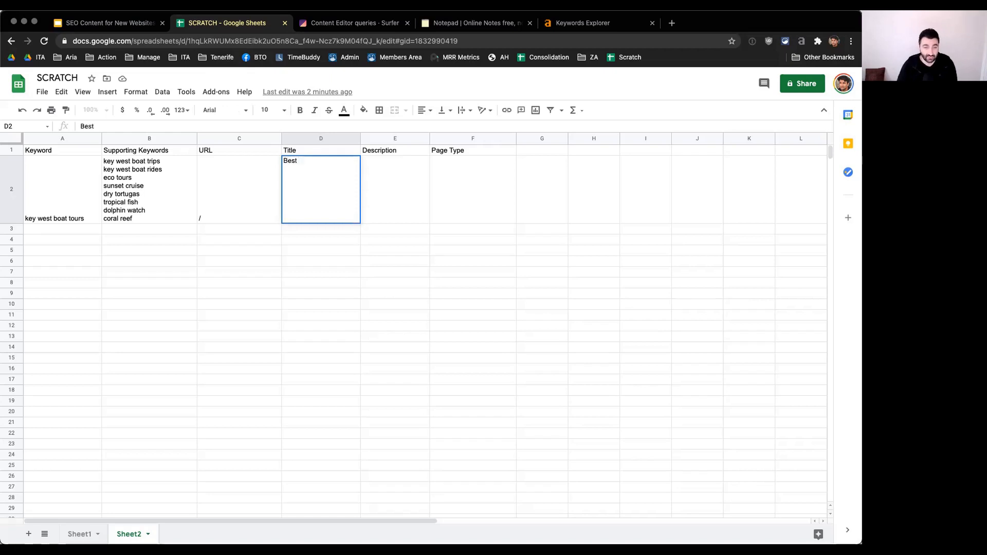
type("Key West Boat")
type(" Trous")
key("BackSpace")
key("BackSpace")
key("BackSpace")
key("BackSpace")
type("ours")
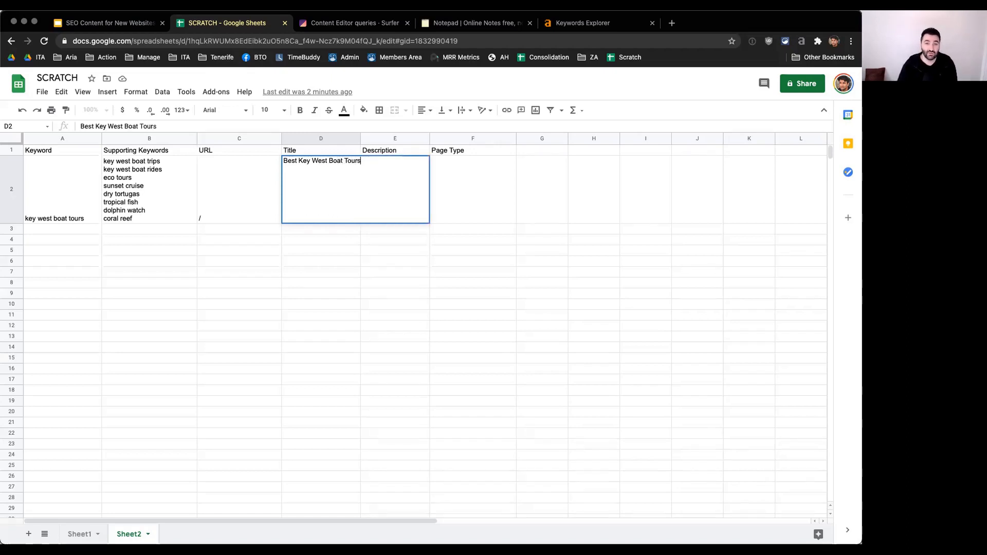
key("Tab")
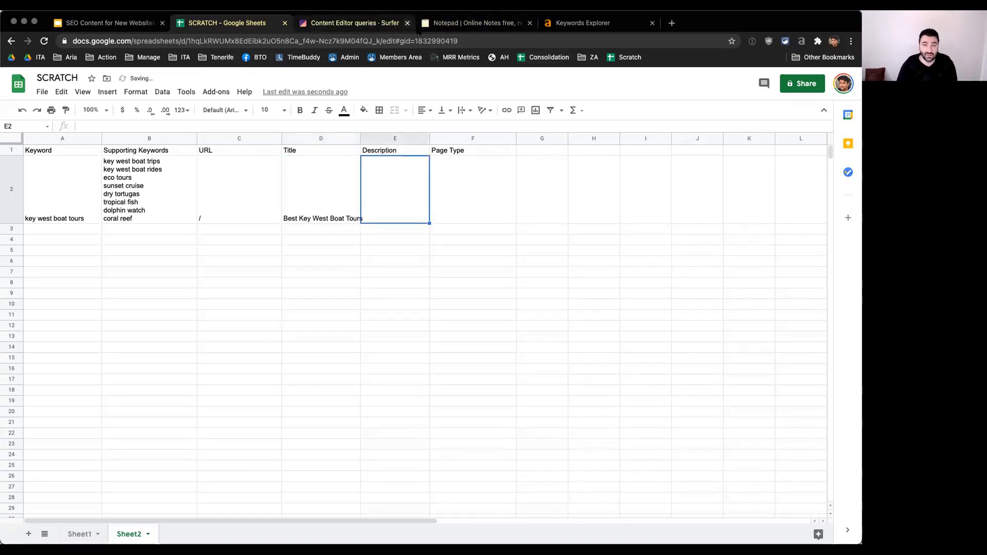
left_click(581, 22)
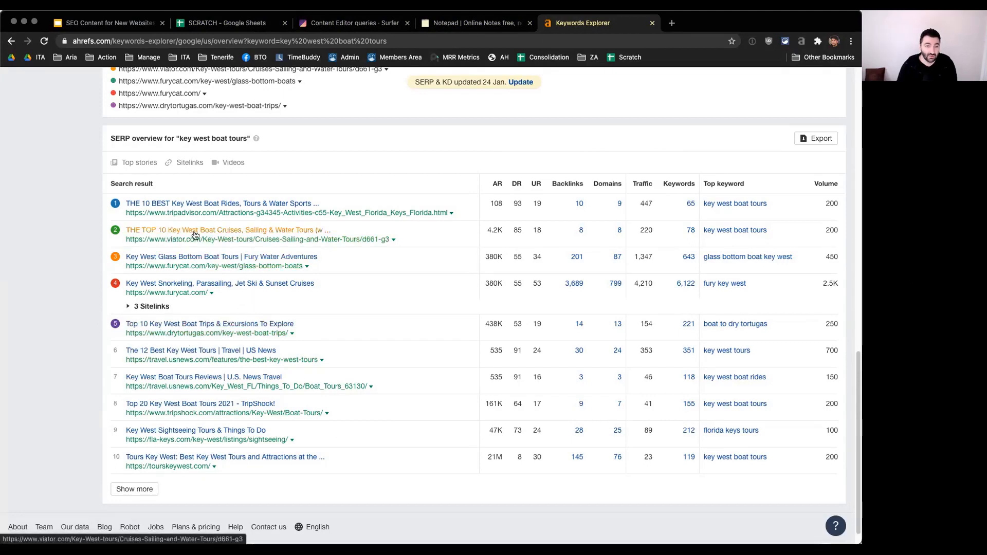
left_click(471, 22)
left_click(355, 22)
left_click(201, 25)
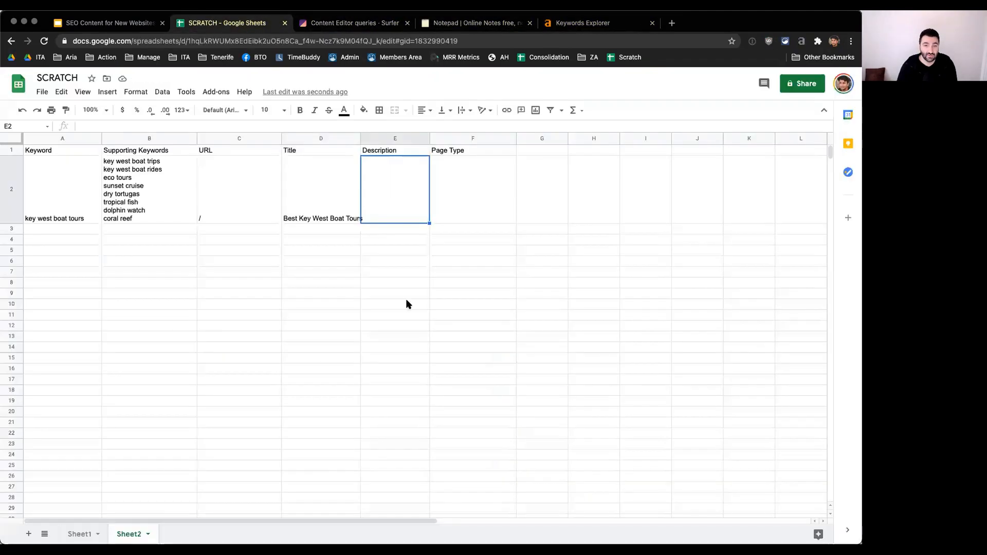
Step: Widen the Title column to fit its text and widen the Description column, leaving the row's Description cell selected
left_click(298, 221)
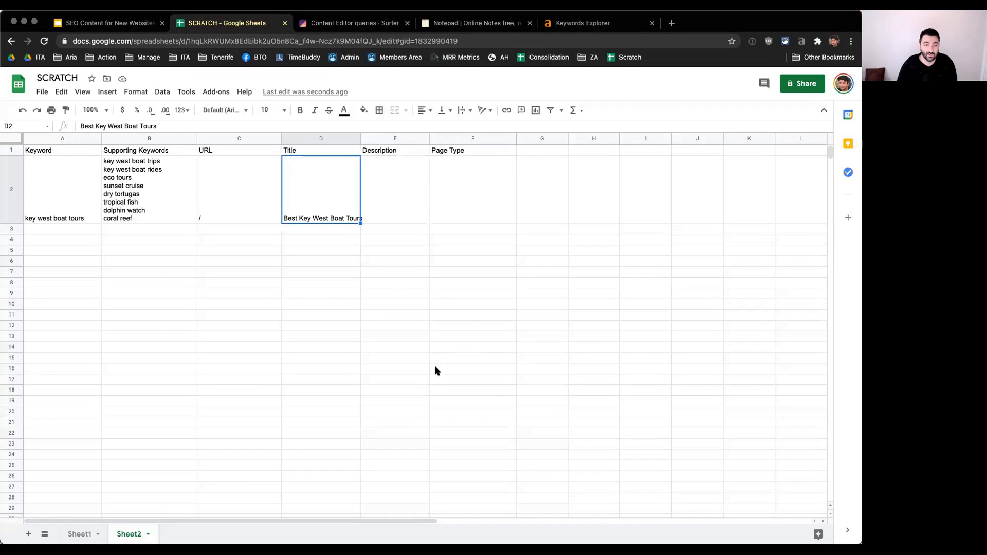
left_click_drag(360, 138, 372, 139)
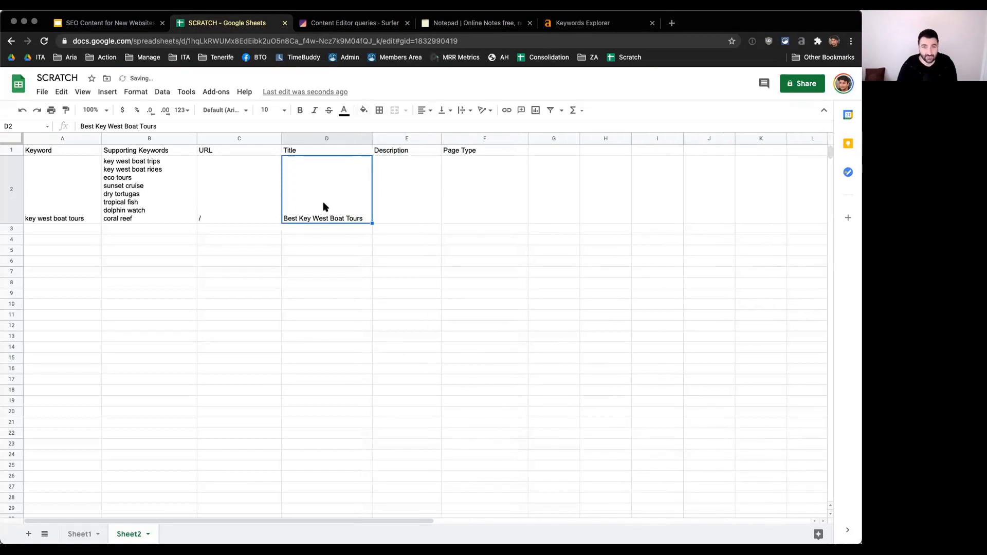
left_click(411, 203)
left_click_drag(441, 139, 472, 138)
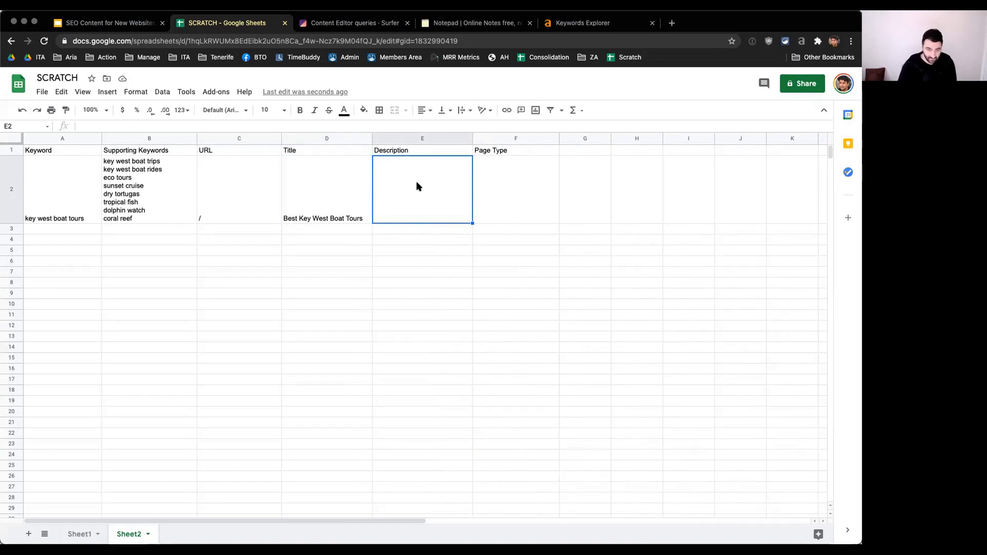
Step: Write "You won't find boat trips and tours in Key West quite like this!" as the description for the "key west boat tours" row
type("You wontfind key")
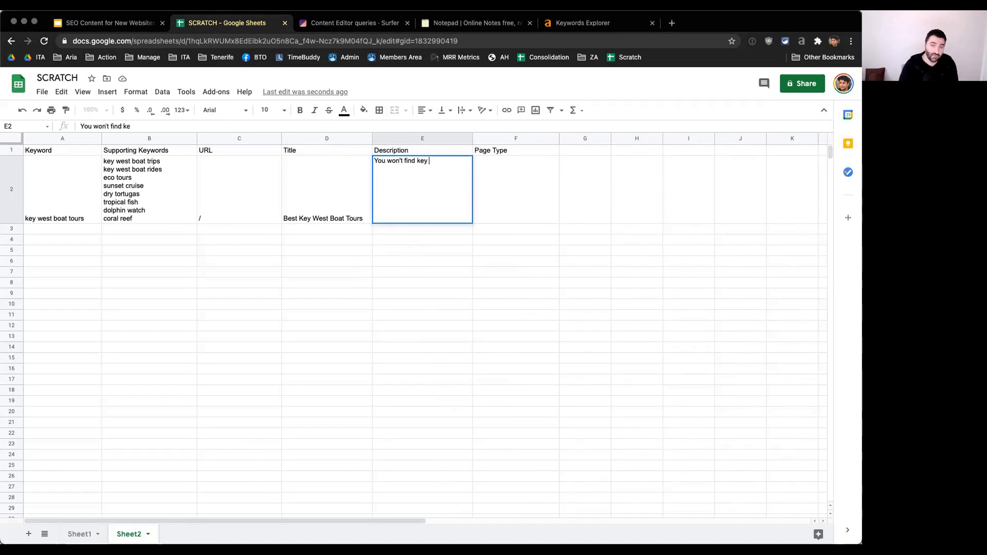
key("BackSpace")
key("BackSpace")
type("boa")
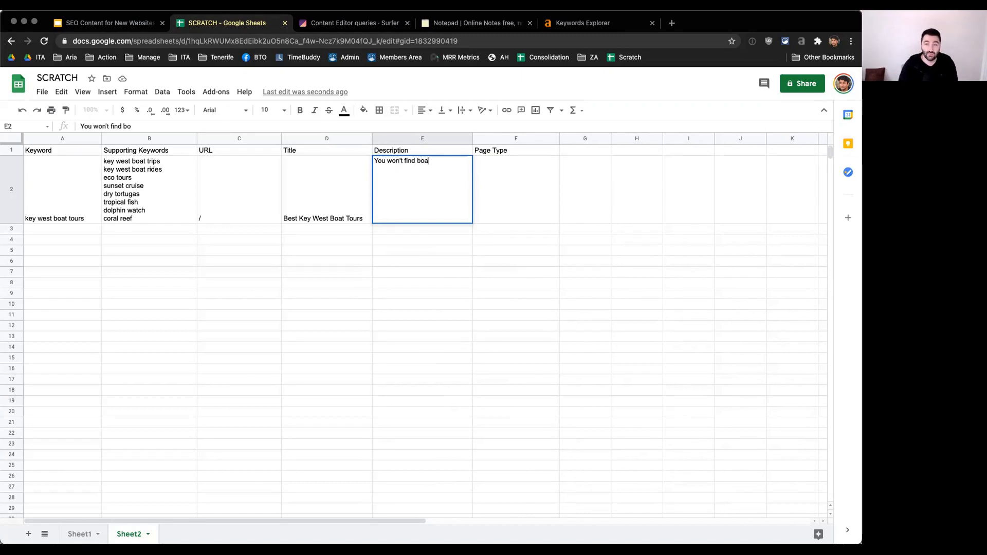
type("t trips and torus")
key("BackSpace")
key("BackSpace")
key("BackSpace")
type("rus a")
key("BackSpace")
key("BackSpace")
key("BackSpace")
key("BackSpace")
key("BackSpace")
type("urs in Key ")
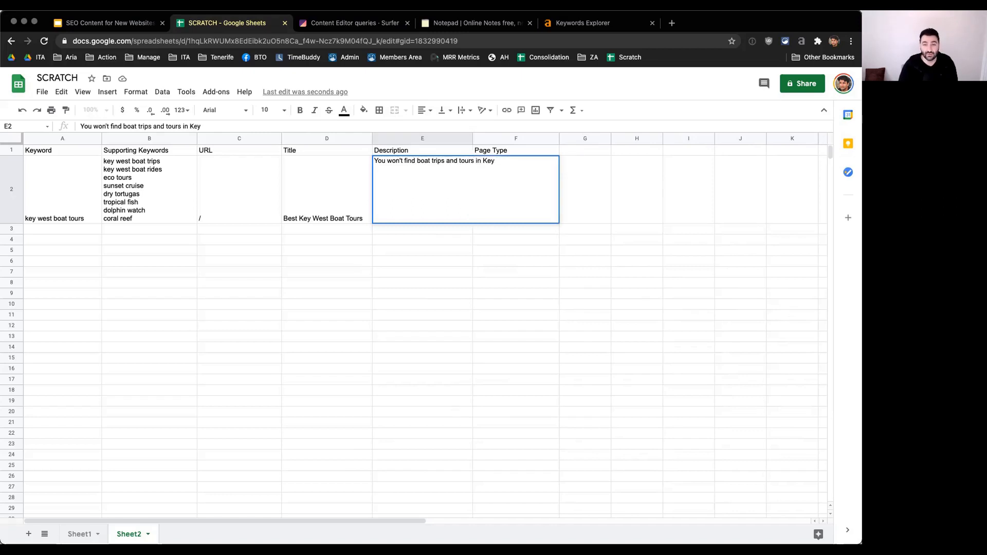
type("West quite like thi")
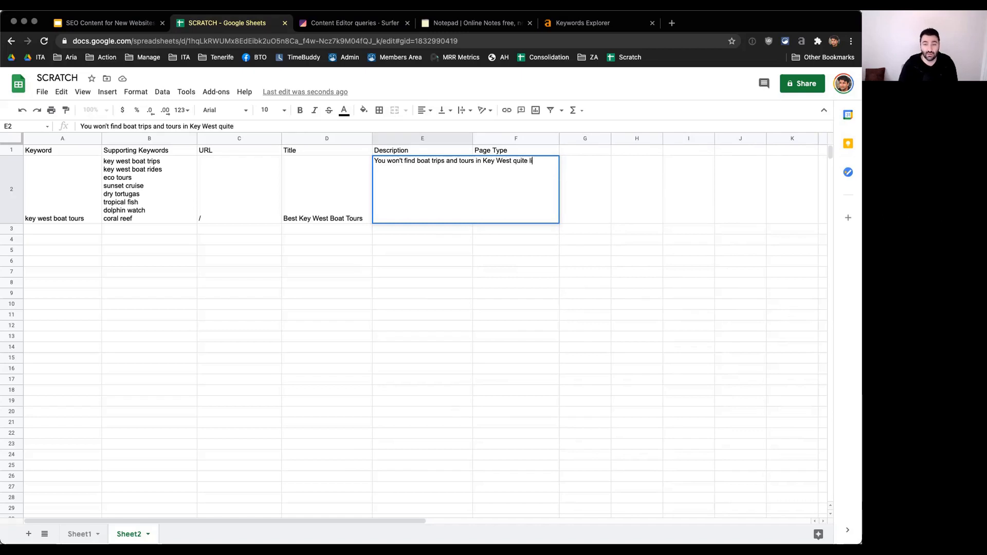
type("s!")
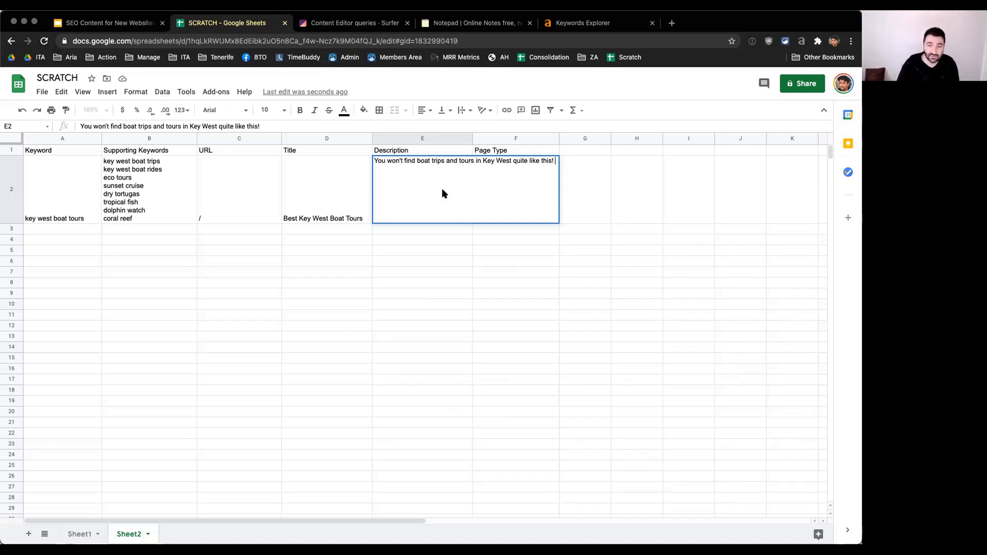
Step: Finish the description with the call to action "Book your boat trip online now." and commit the cell
type("Book your trip")
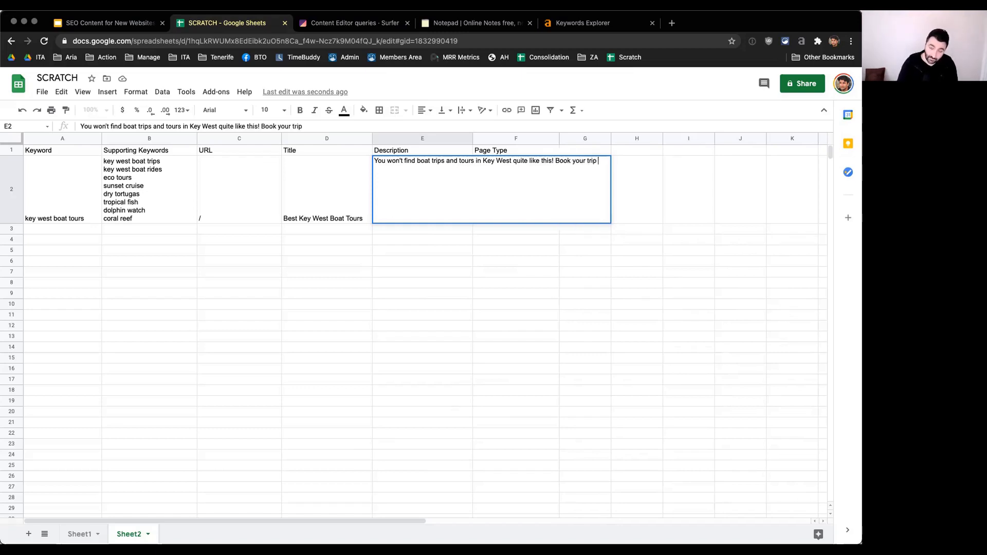
key("BackSpace")
key("BackSpace")
key("BackSpace")
key("BackSpace")
type("boat t")
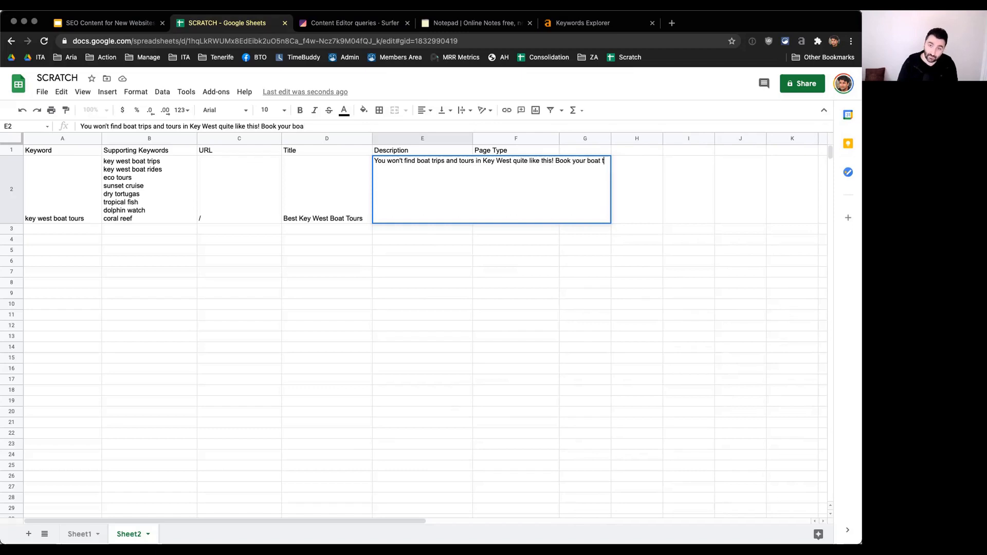
type("rip online ")
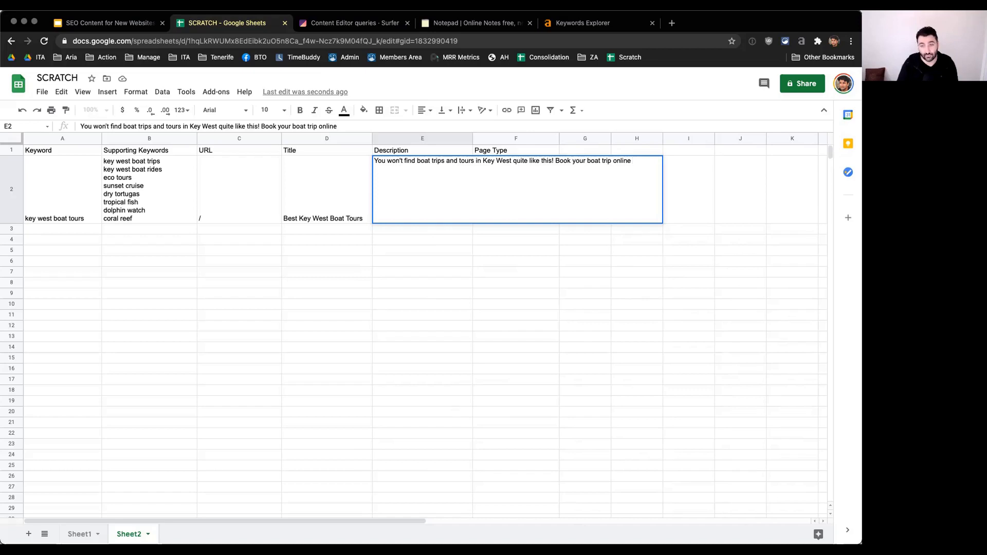
type("now.")
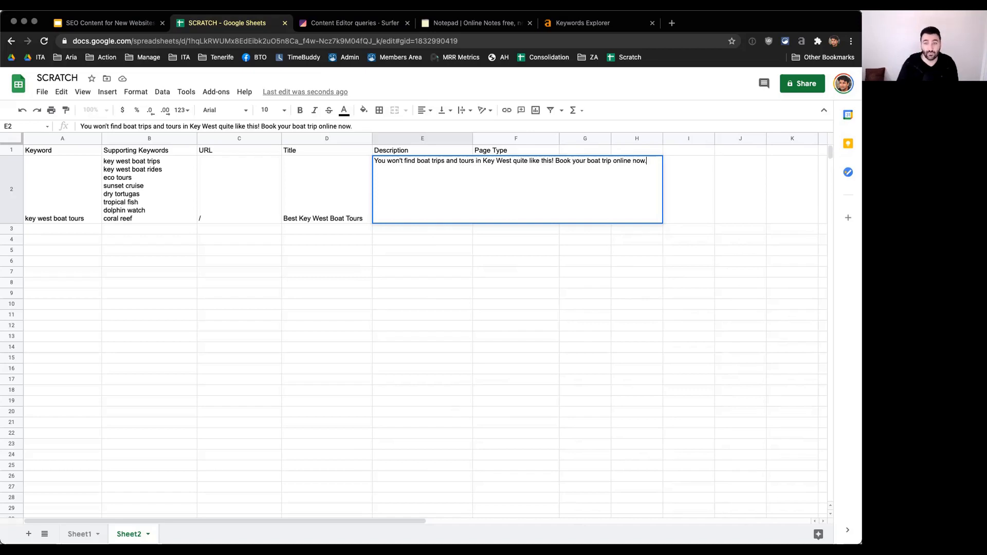
key("Return")
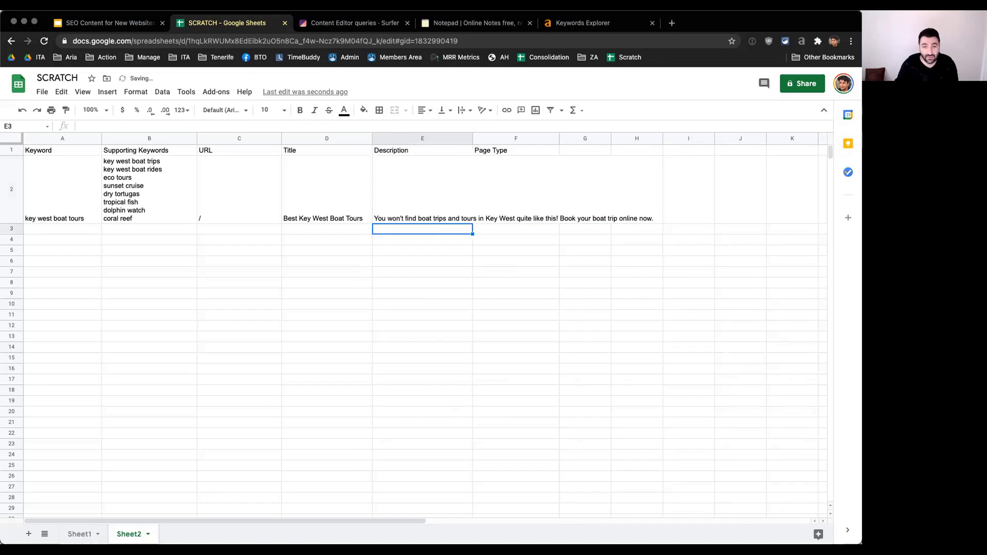
Step: Wrap the text of the "key west boat tours" row's Description cell so it fits within its column
left_click(416, 193)
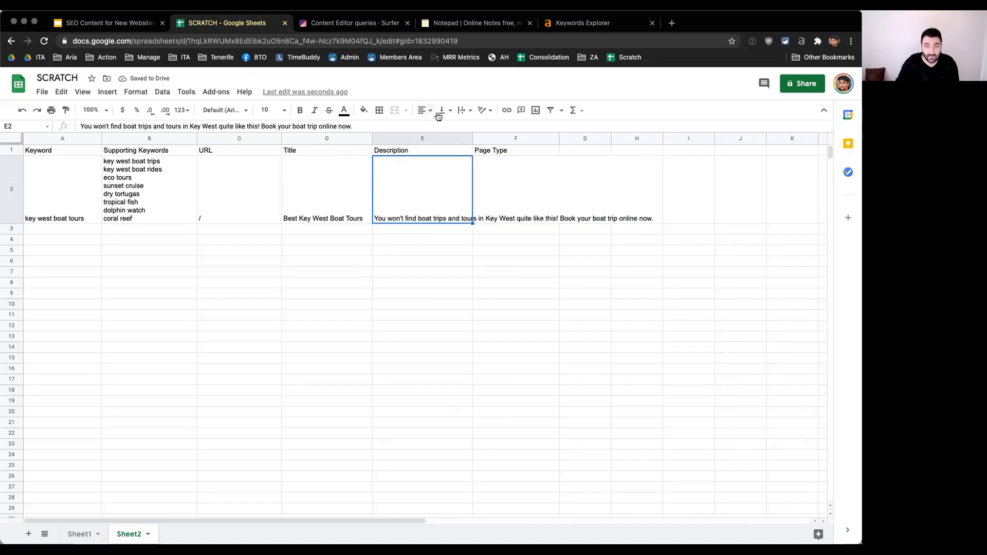
left_click(460, 111)
left_click(474, 131)
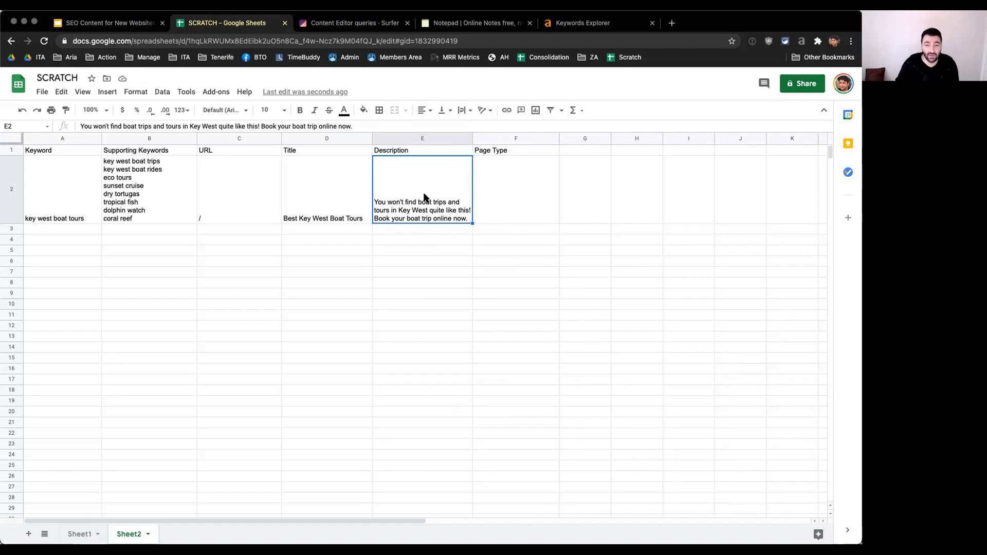
Step: Enter "Top 10 list" as the page type for the "key west boat tours" row
left_click(508, 198)
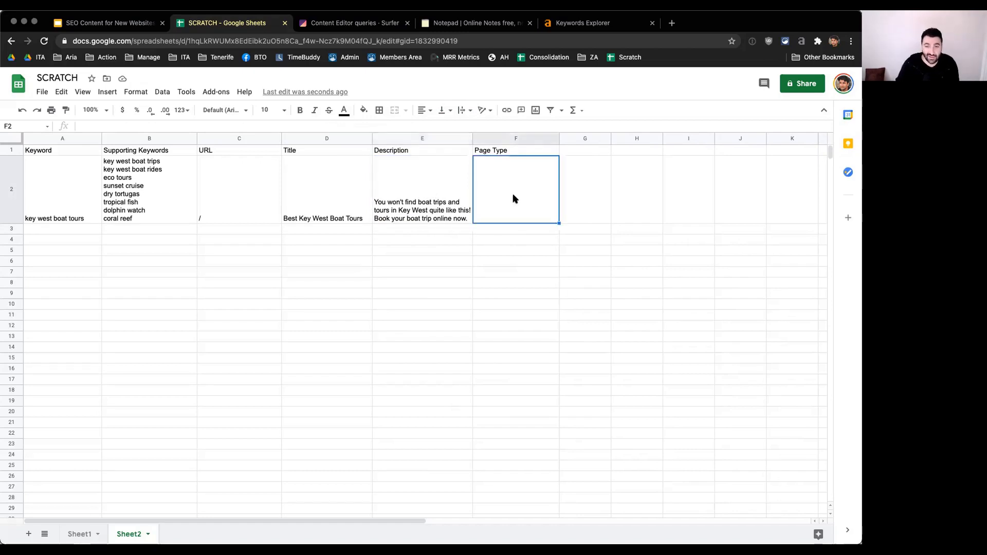
type("Top")
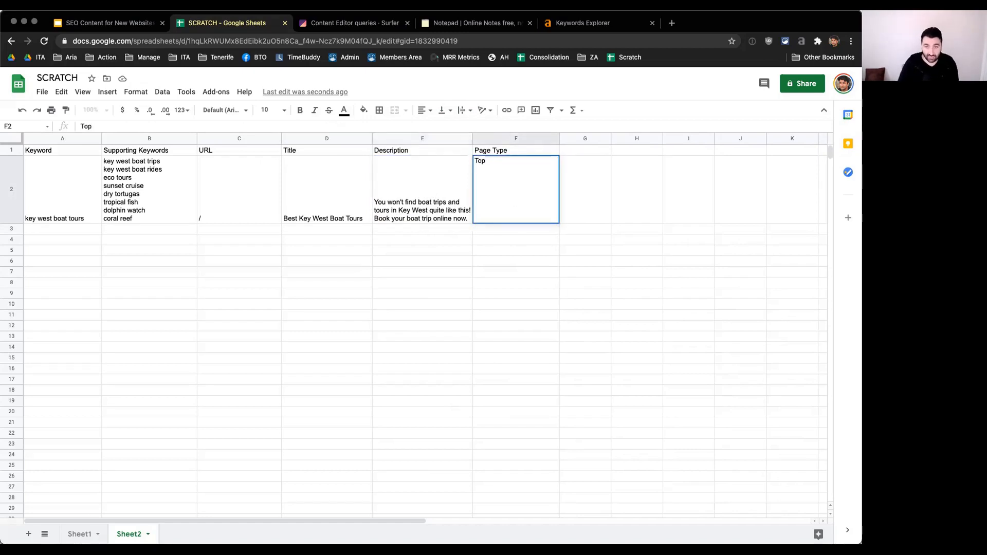
type(" 10 list")
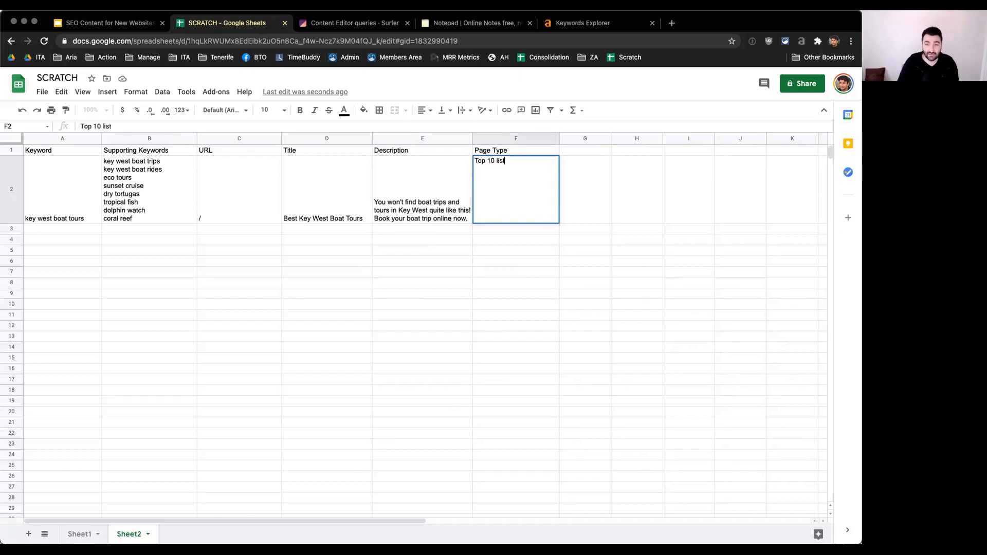
key("Return")
Step: Edit the row's page type to read "Top x list" and leave that cell selected
key("Up")
key("Return")
key("BackSpace")
key("BackSpace")
key("BackSpace")
key("BackSpace")
key("BackSpace")
key("BackSpace")
key("BackSpace")
type("x list")
key("Return")
key("Up")
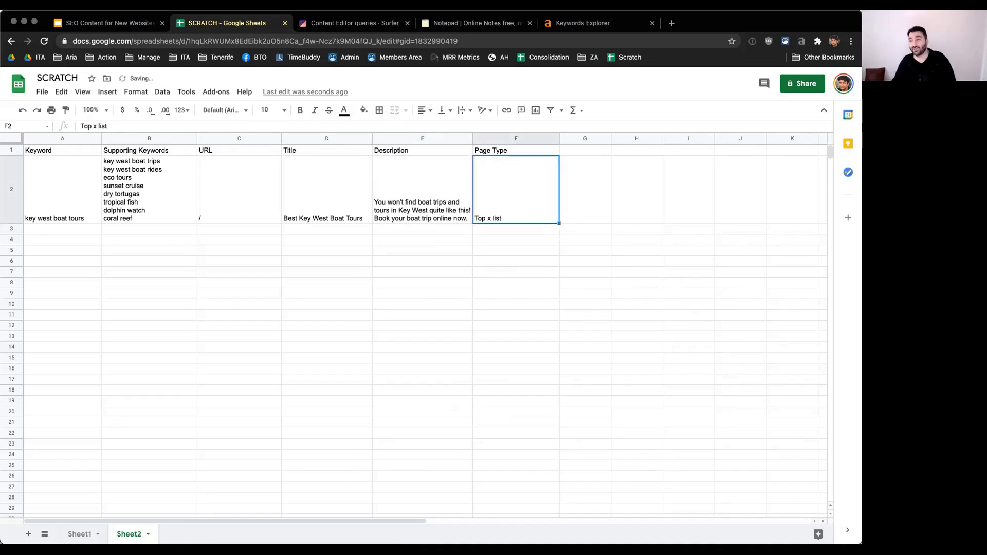
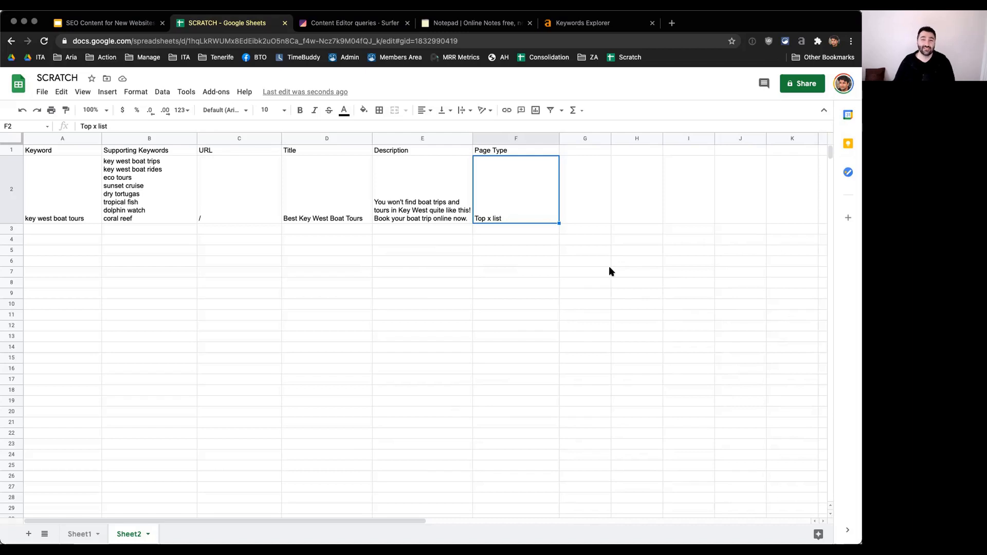
Step: Select the empty Keyword cell below "key west boat tours", and switch to Surfer to open the "sunset cruise key west" draft
left_click_drag(67, 220, 494, 206)
left_click(63, 230)
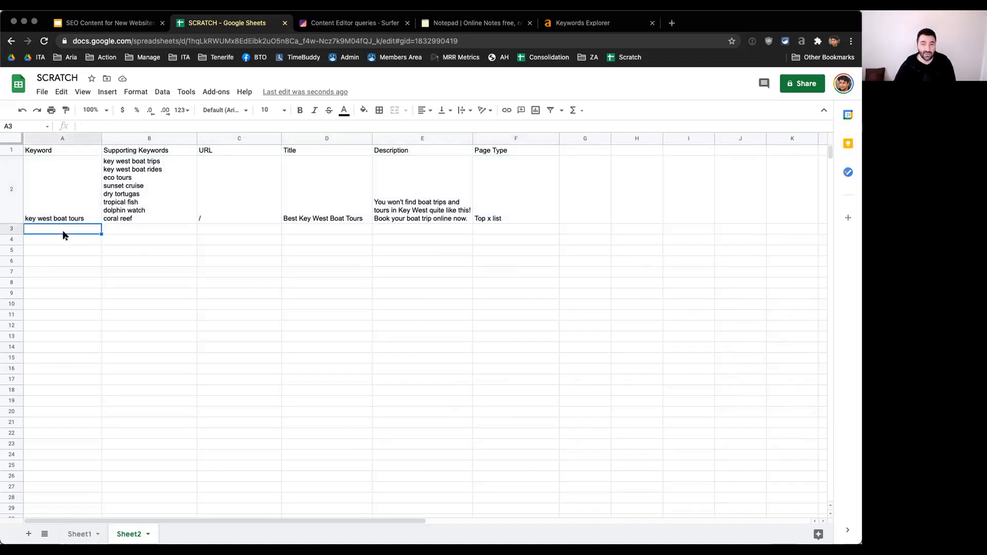
left_click(345, 23)
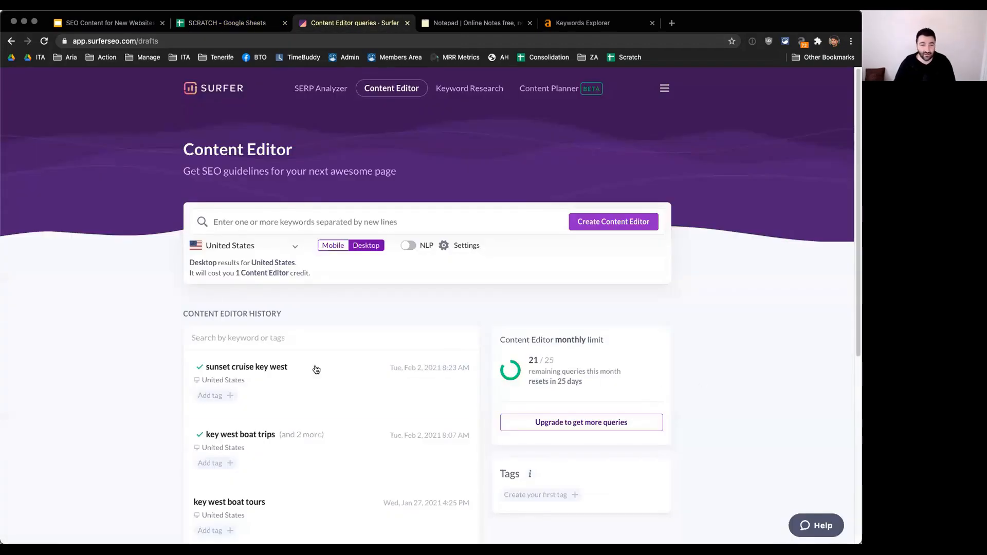
left_click(324, 385)
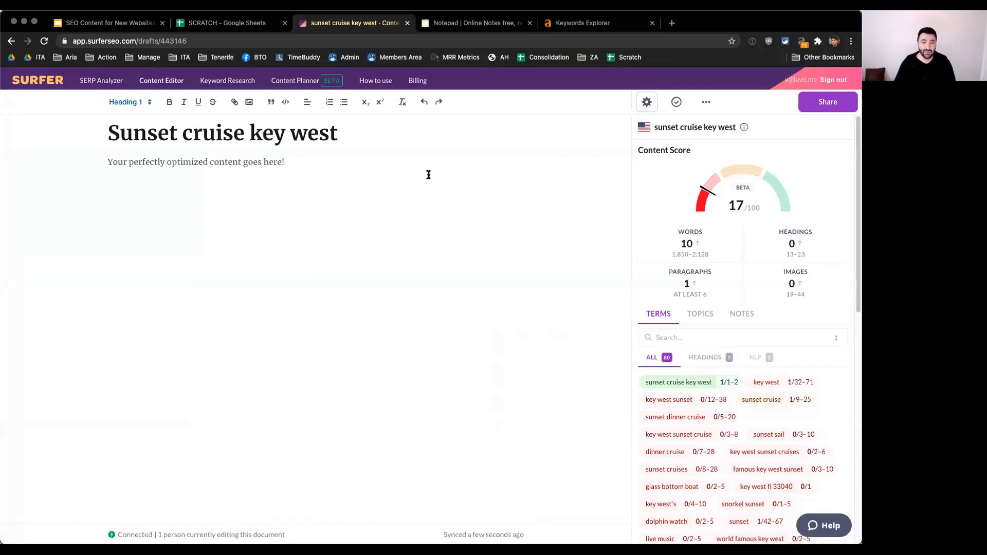
Step: Copy the draft's heading "Sunset cruise key west" and search for it in Ahrefs Keywords Explorer
triple_click(302, 136)
right_click(302, 135)
left_click(332, 220)
left_click(583, 23)
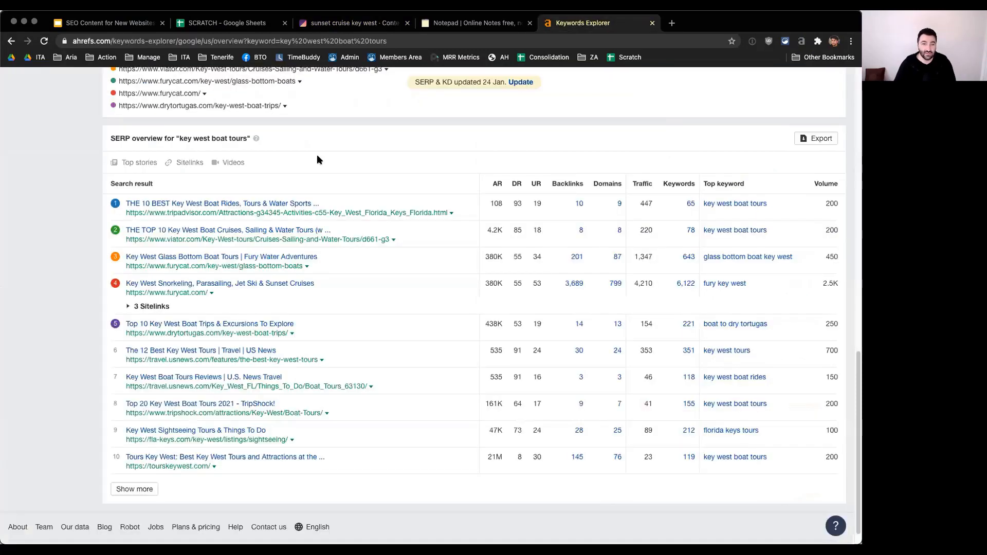
scroll(317, 154, "up", 10)
left_click(181, 101)
key("ctrl+v")
type(",")
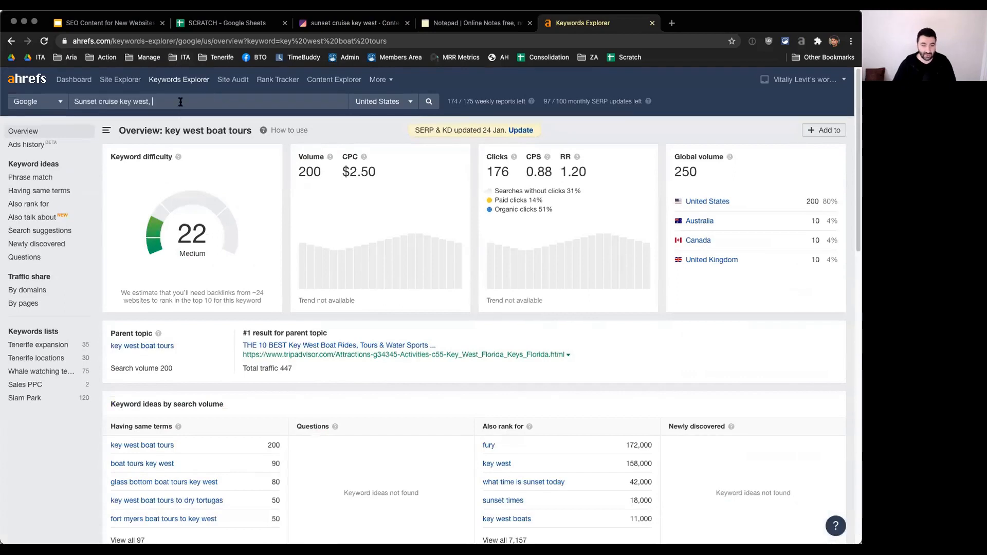
key("Return")
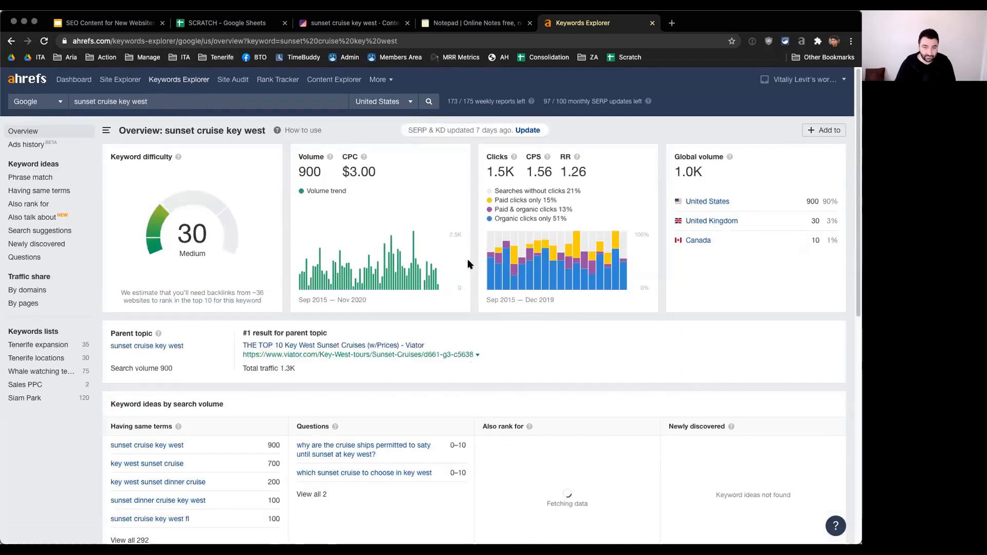
Step: Examine the search volume, click data and keyword ideas for "sunset cruise key west"
scroll(474, 266, "down", 2)
scroll(474, 265, "down", 5)
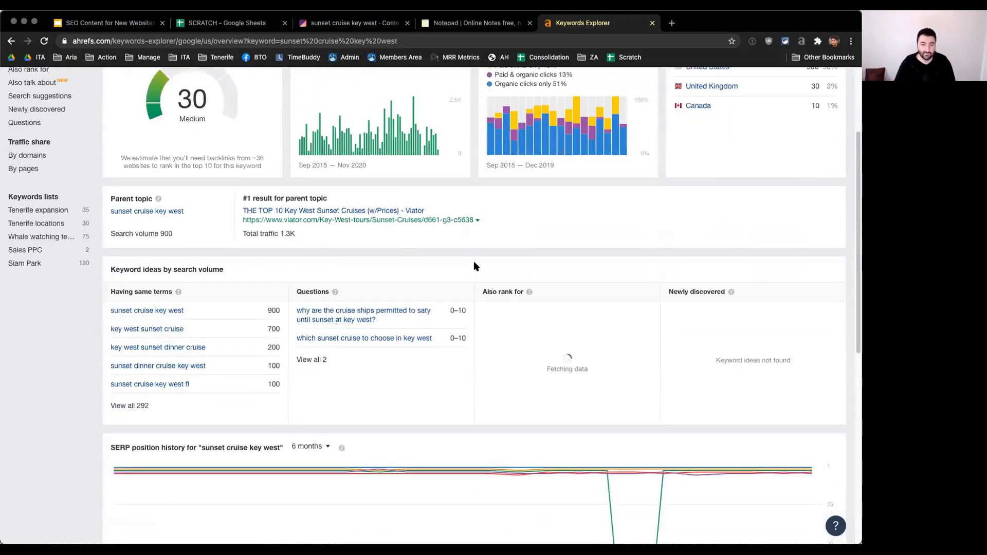
scroll(474, 266, "up", 6)
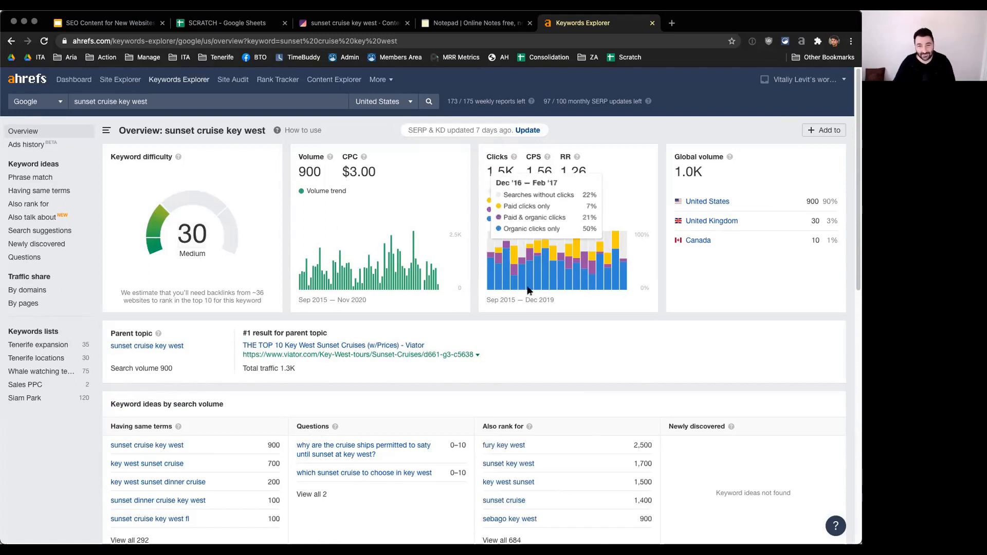
scroll(473, 293, "down", 3)
scroll(473, 291, "down", 5)
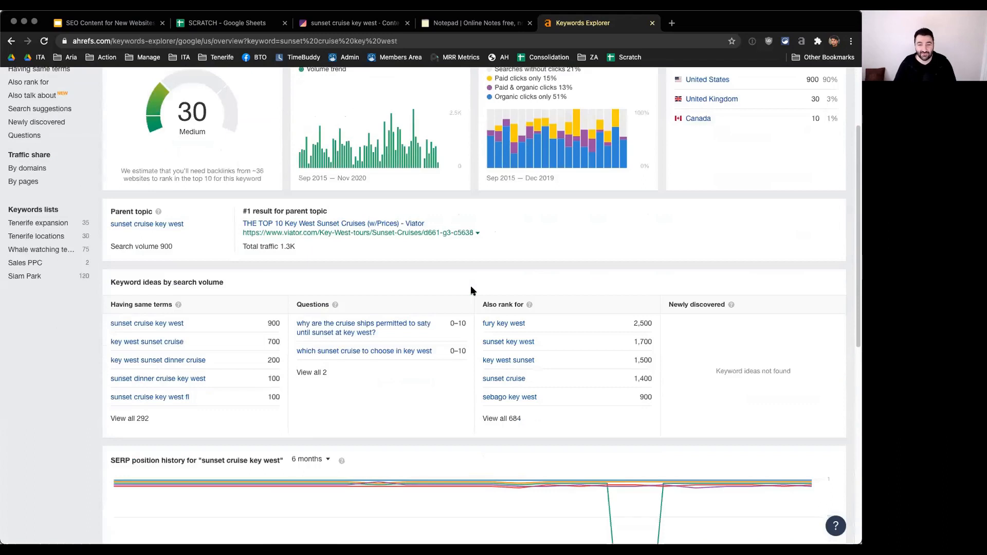
scroll(473, 284, "down", 1)
scroll(473, 290, "up", 8)
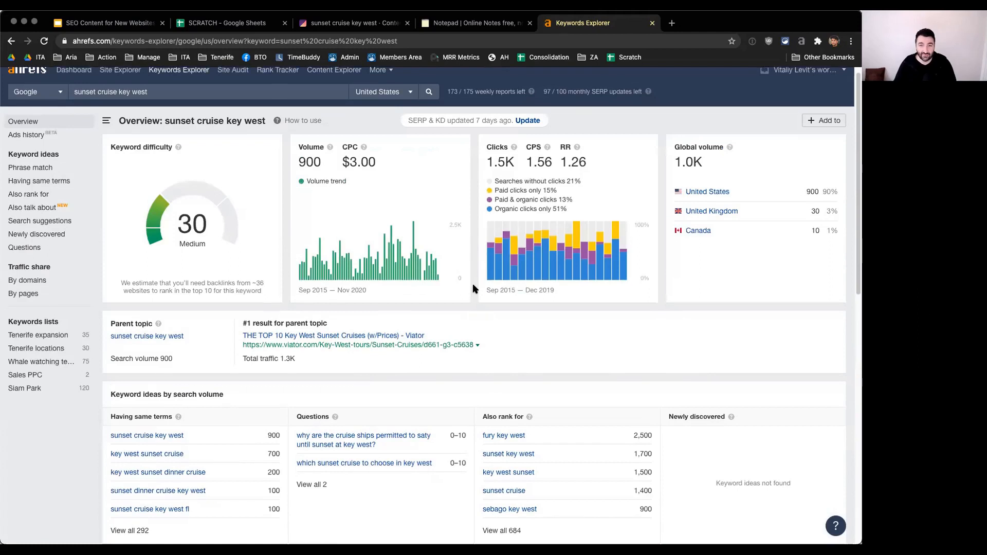
Step: Review the ranking pages and their titles in the SERP overview for "sunset cruise key west"
scroll(474, 289, "down", 7)
scroll(473, 287, "down", 15)
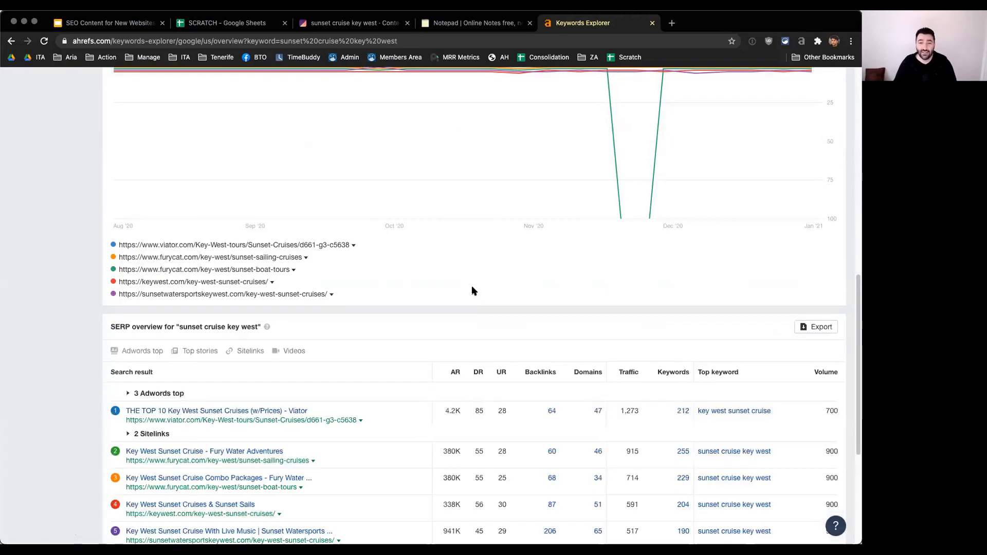
scroll(472, 291, "down", 2)
scroll(488, 298, "down", 1)
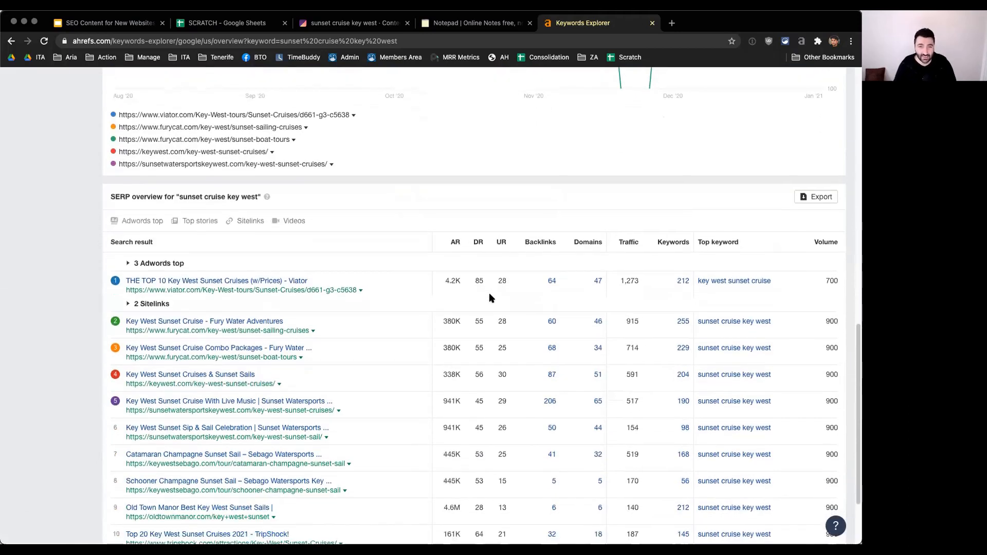
scroll(486, 292, "down", 2)
scroll(488, 293, "down", 3)
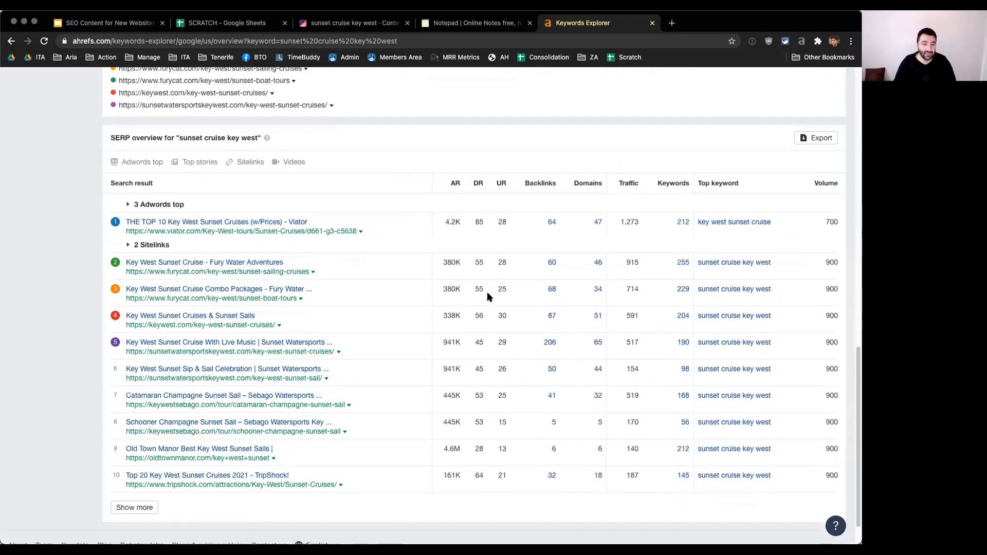
scroll(487, 291, "down", 1)
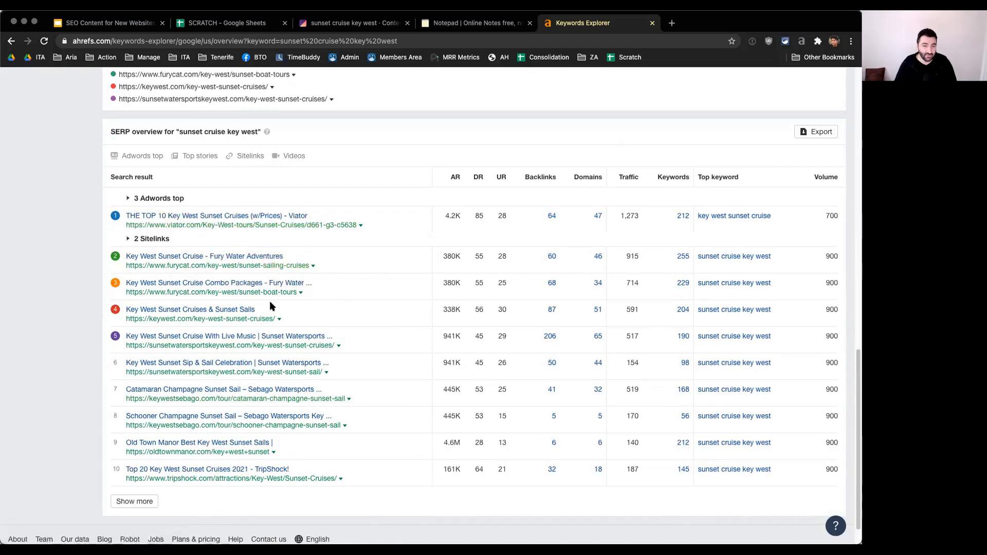
Step: Check the "Key West Sunset Cruises & Sunset Sails" result's page listings, close it, and highlight results 2 to 10 in the SERP overview
left_click(210, 312)
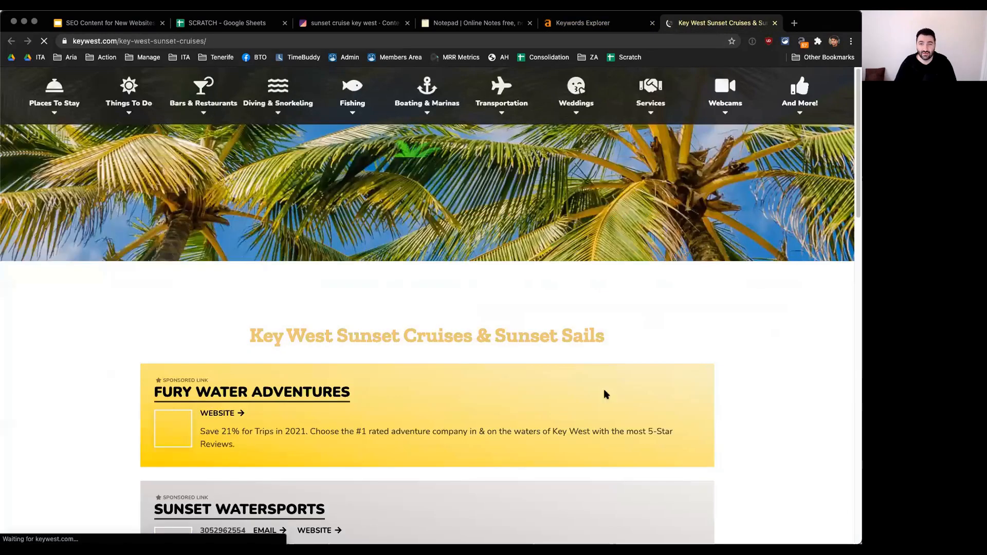
scroll(745, 431, "down", 20)
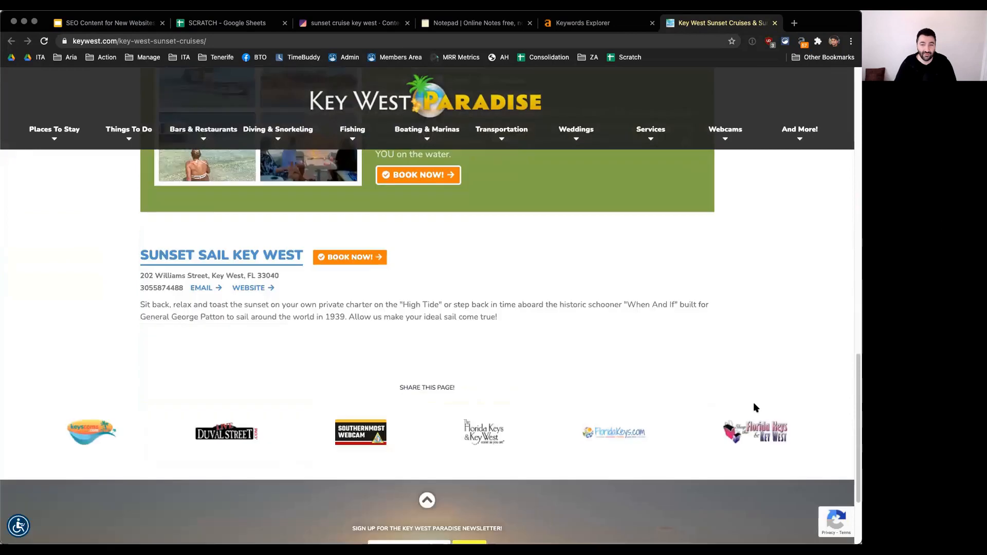
scroll(754, 403, "up", 4)
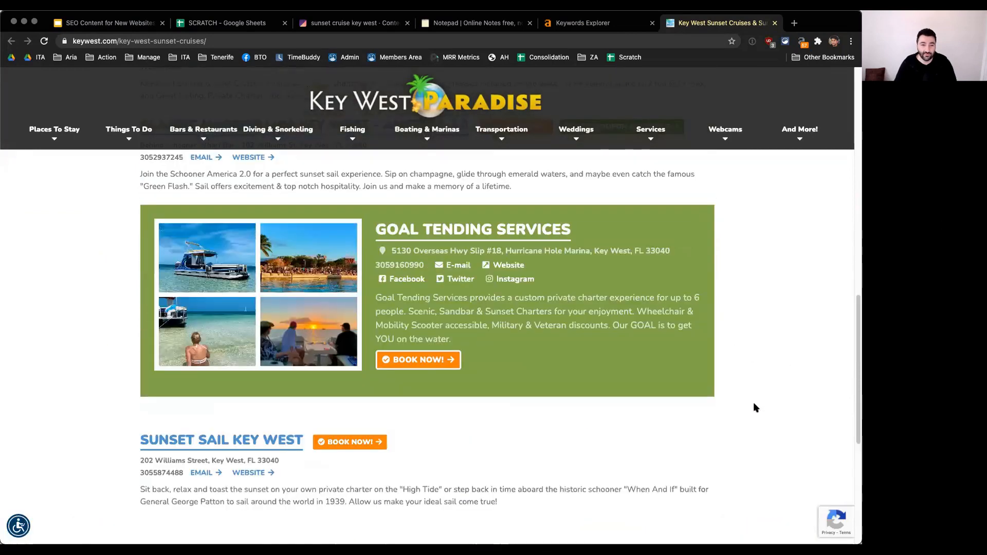
key("super+w")
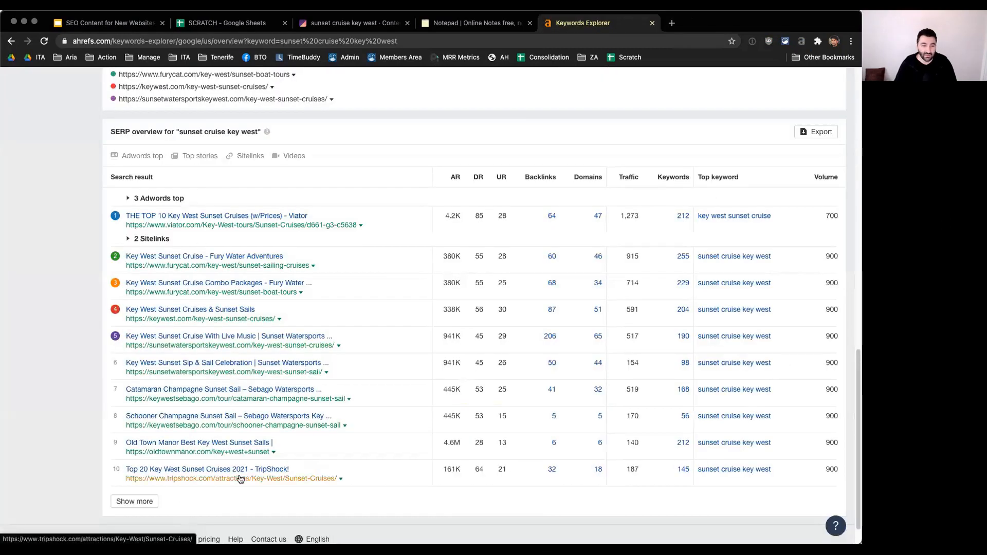
left_click_drag(382, 482, 123, 255)
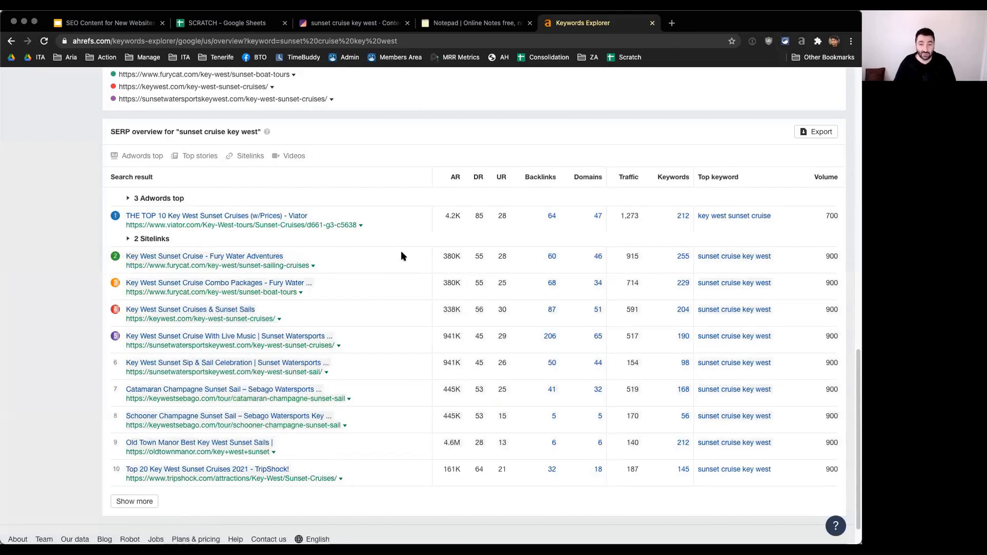
Step: Switch back to the Surfer draft and examine the suggested terms for "sunset cruise key west"
key("super+3")
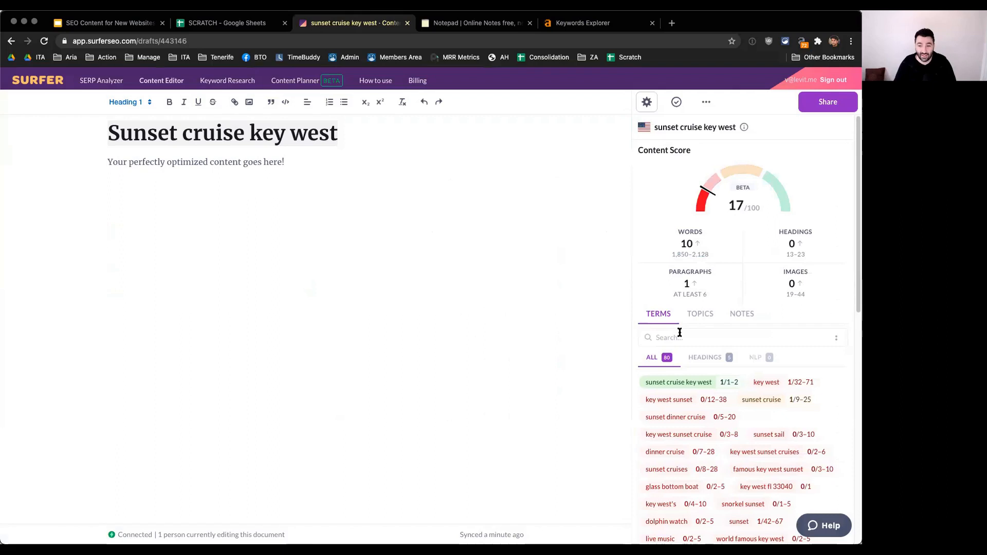
scroll(844, 419, "down", 1)
scroll(851, 398, "down", 2)
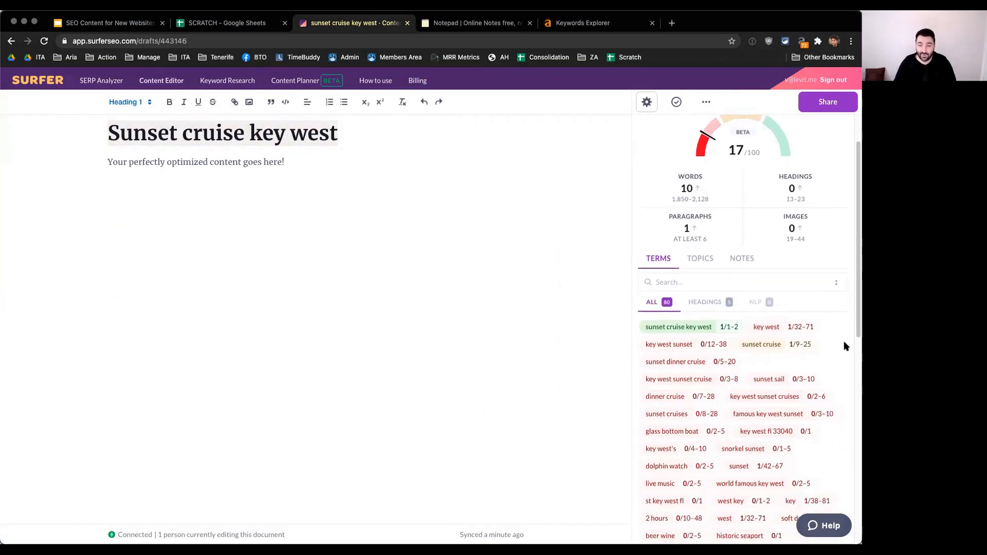
scroll(844, 347, "down", 1)
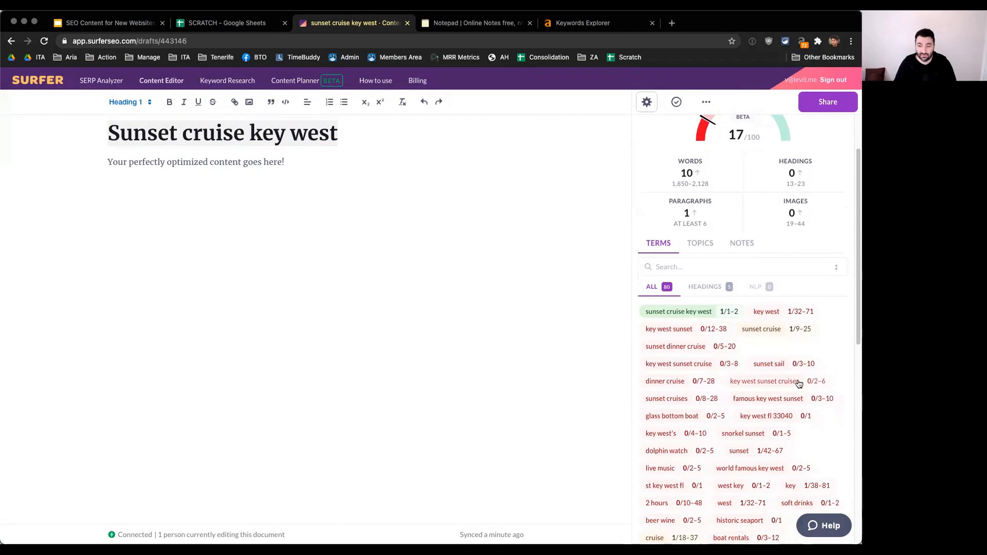
scroll(756, 379, "down", 1)
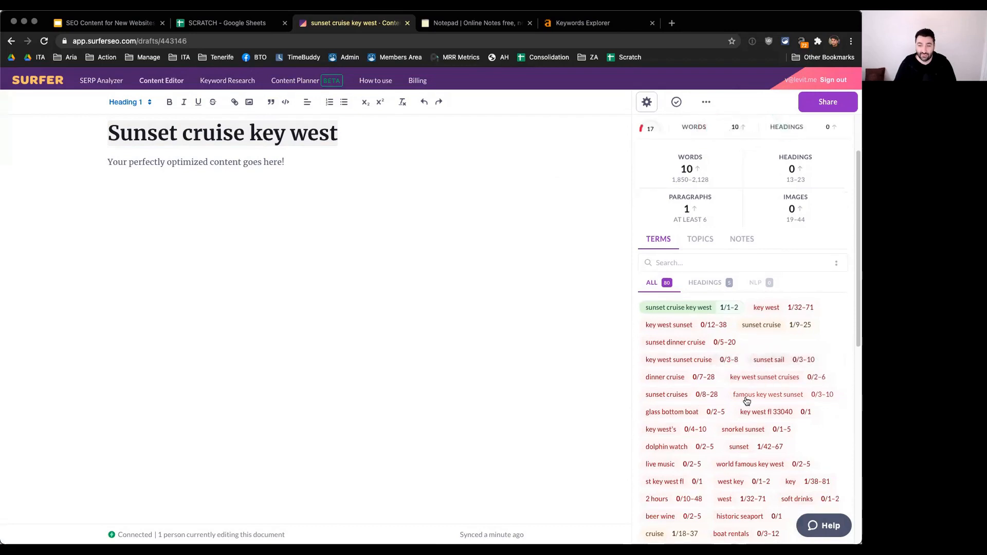
scroll(838, 406, "down", 1)
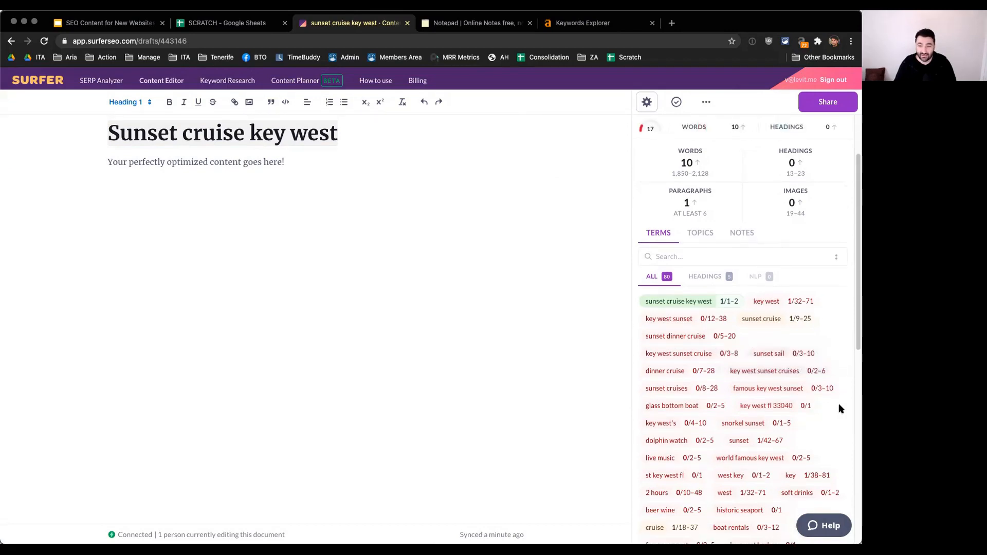
Step: Extend the draft's heading to read "The Best Sunset cruise key west tour"
left_click(280, 242)
left_click(349, 139)
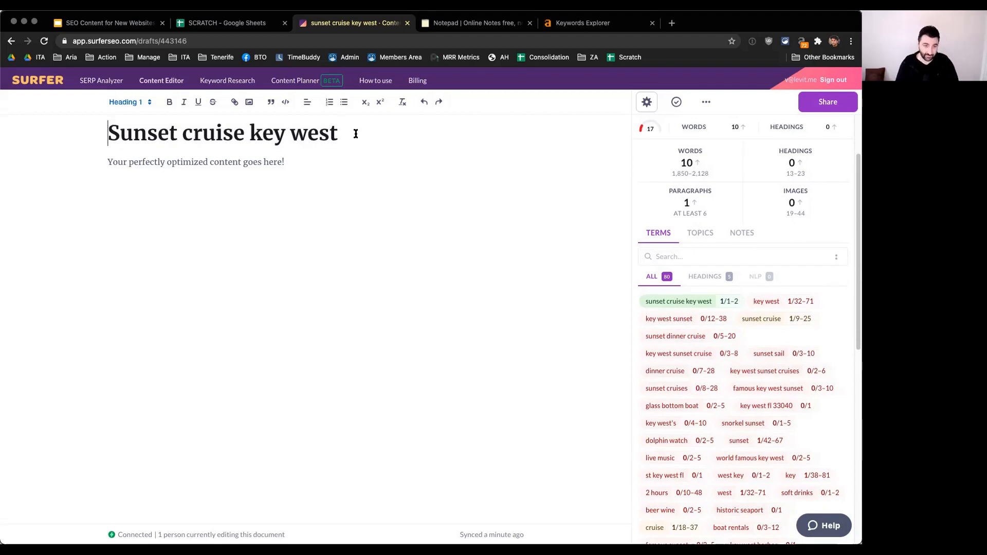
type("The Bse")
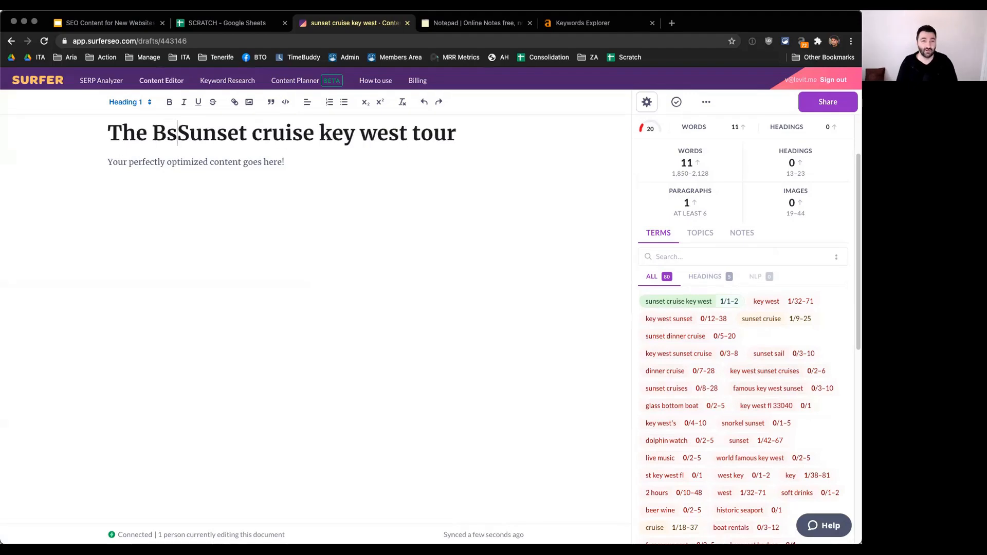
key("BackSpace")
key("BackSpace")
type("est")
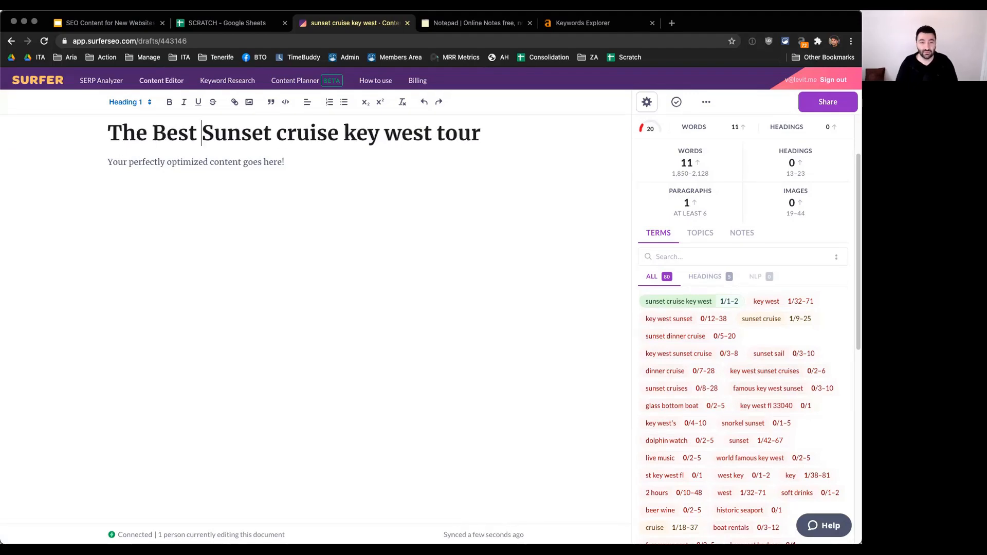
Step: Swap "Best" for "Top" in the heading and delete the leading "The Top", leaving "Sunset cruise key west tour"
key("super+shift+Left")
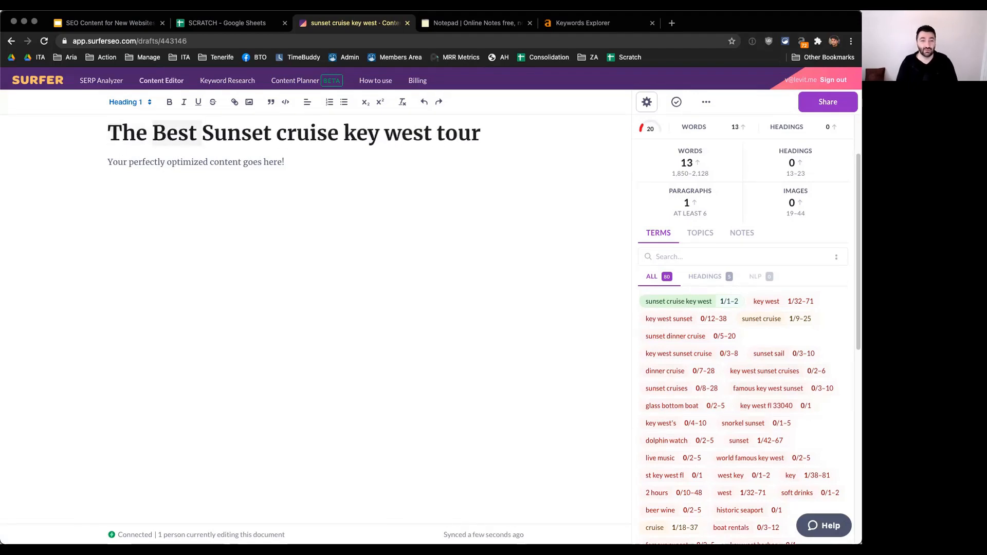
type("Top")
key("super+shift+Left")
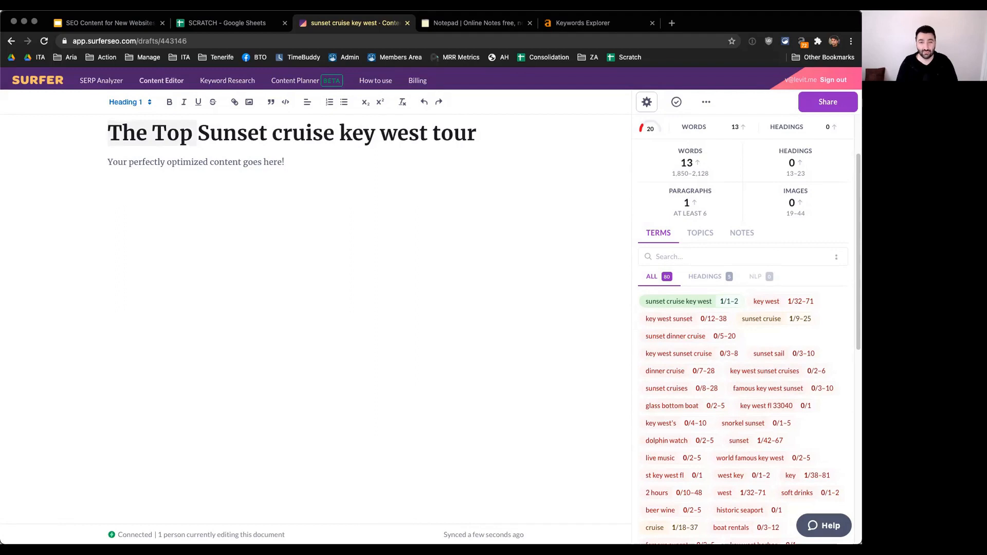
key("BackSpace")
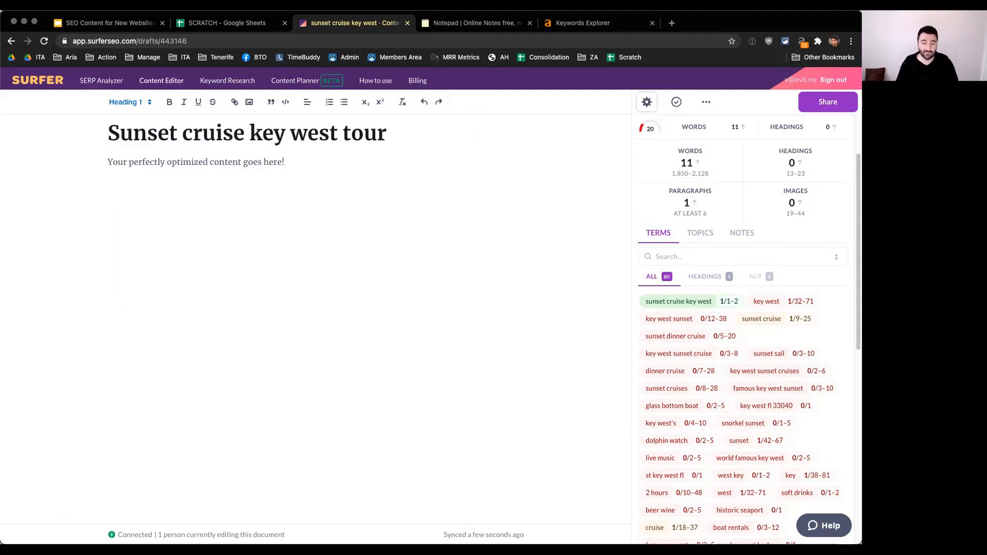
Step: Capitalize the remaining words of the heading so it reads "Sunset Cruise Key West Tour"
key("alt+Right")
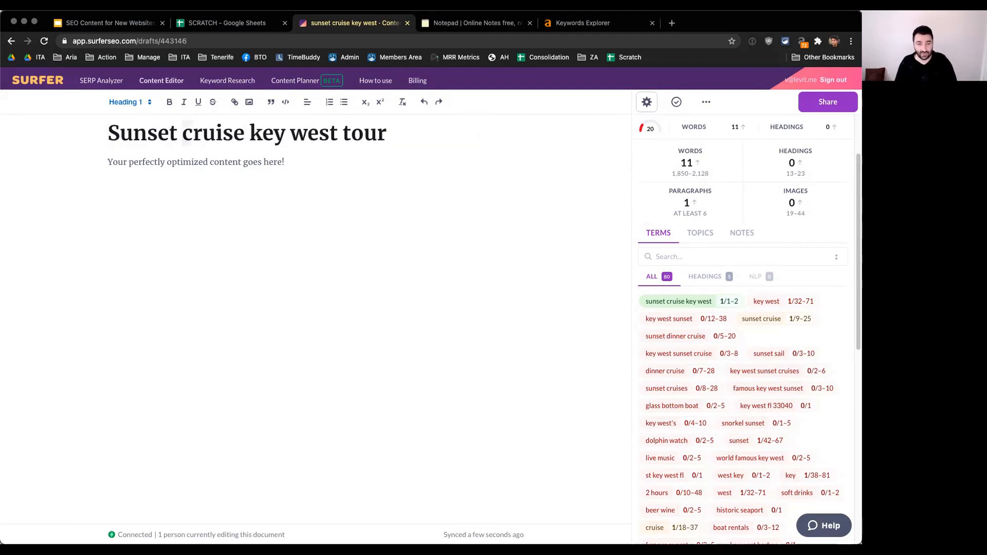
type("C")
key("alt+Right")
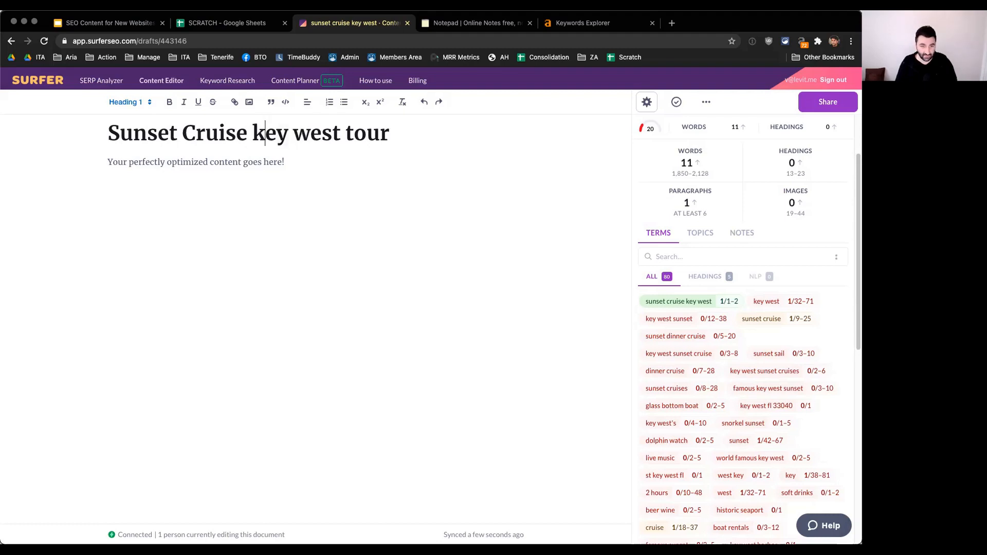
type("K")
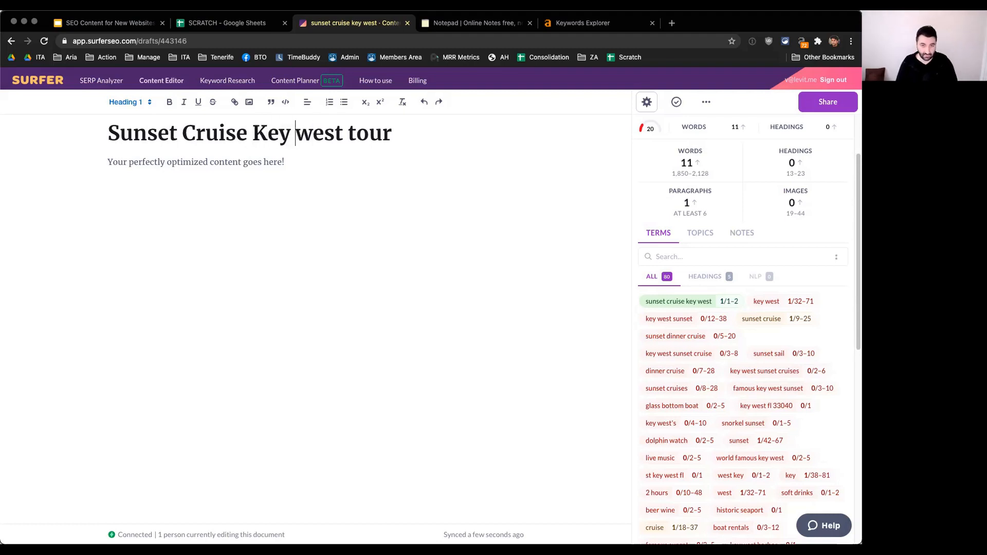
key("shift+Right")
type("W")
key("shift+Right")
type("T")
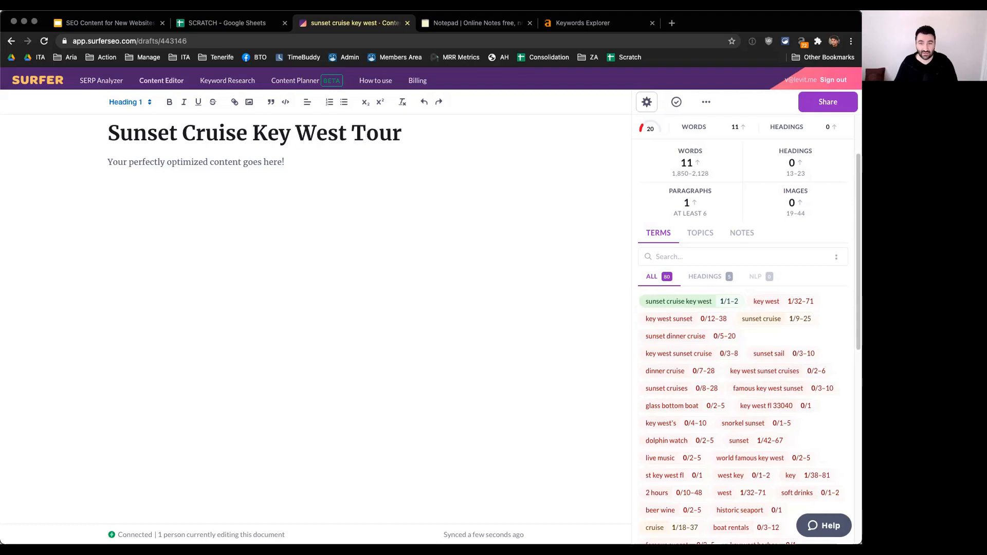
Step: Check the Ahrefs SERP overview for "sunset cruise key west" and return to the Surfer draft
key("super+5")
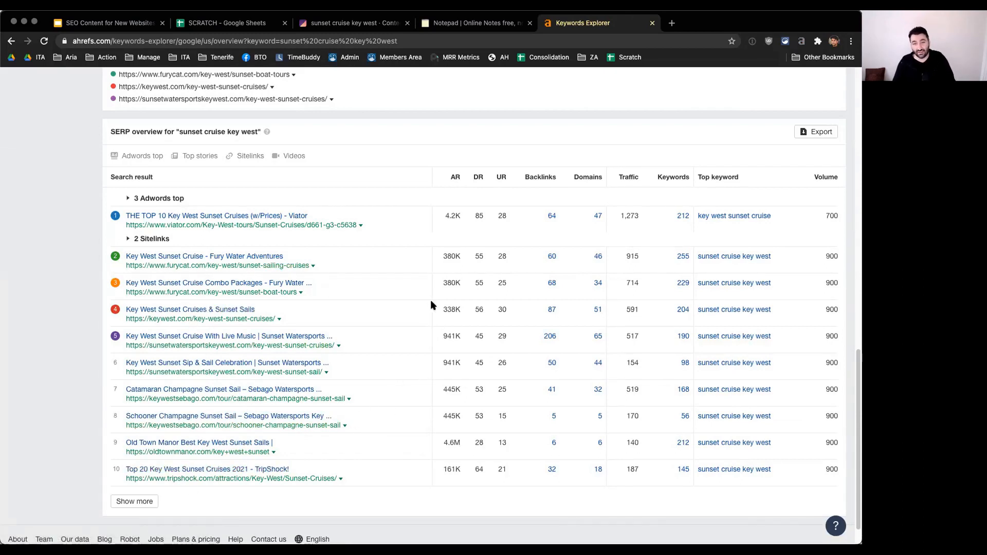
key("ctrl+shift+Tab")
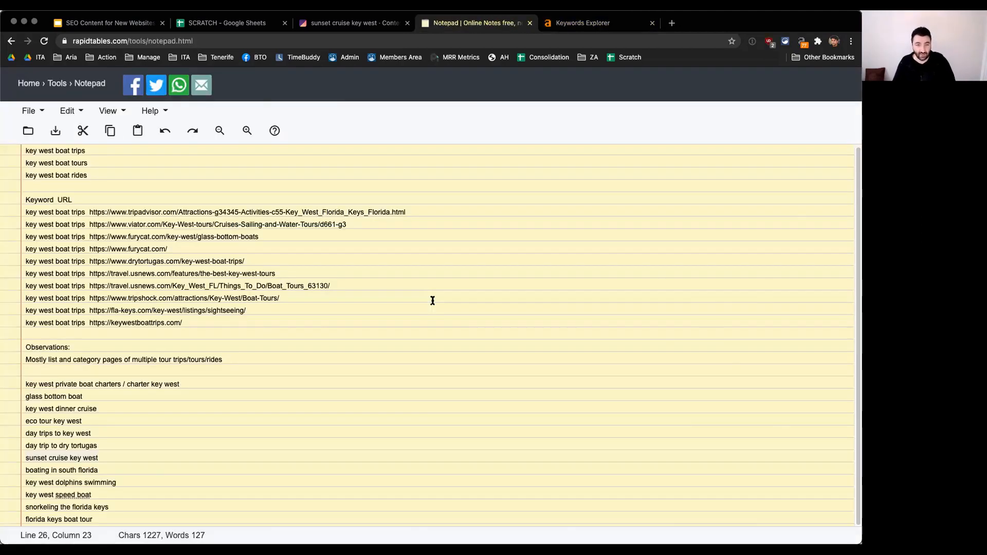
key("ctrl+shift+Tab")
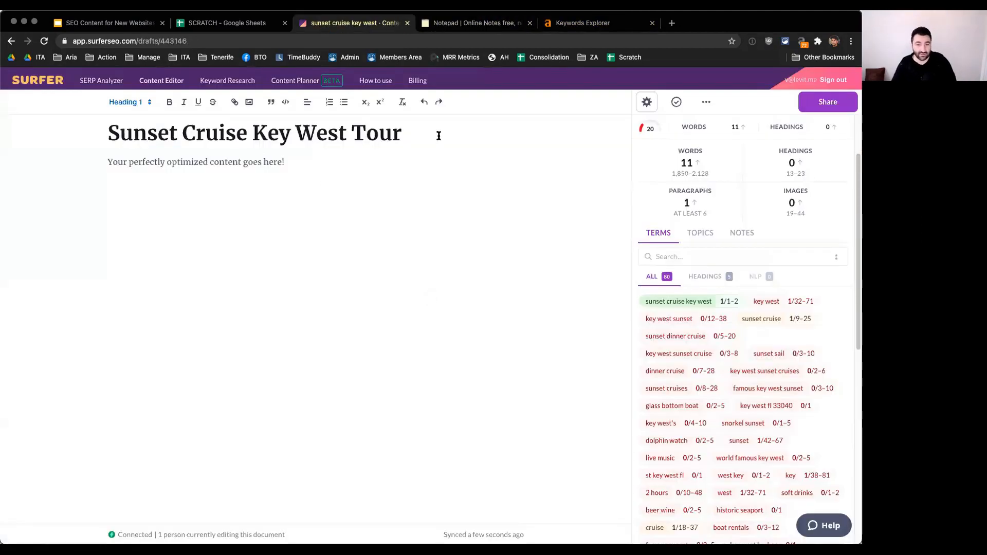
Step: Replace the draft's placeholder paragraph with the outline line "Sunset dinner cruise"
left_click(278, 161)
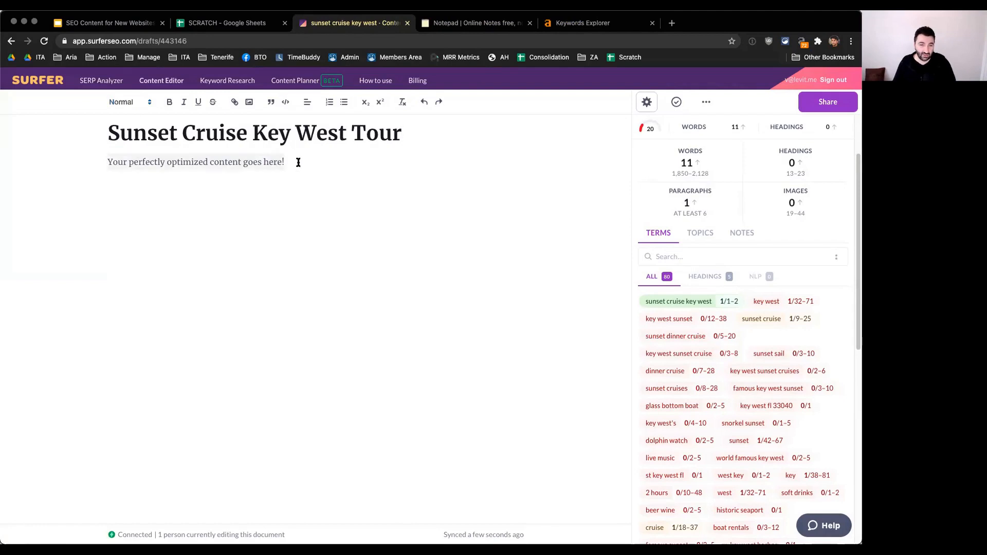
key("BackSpace")
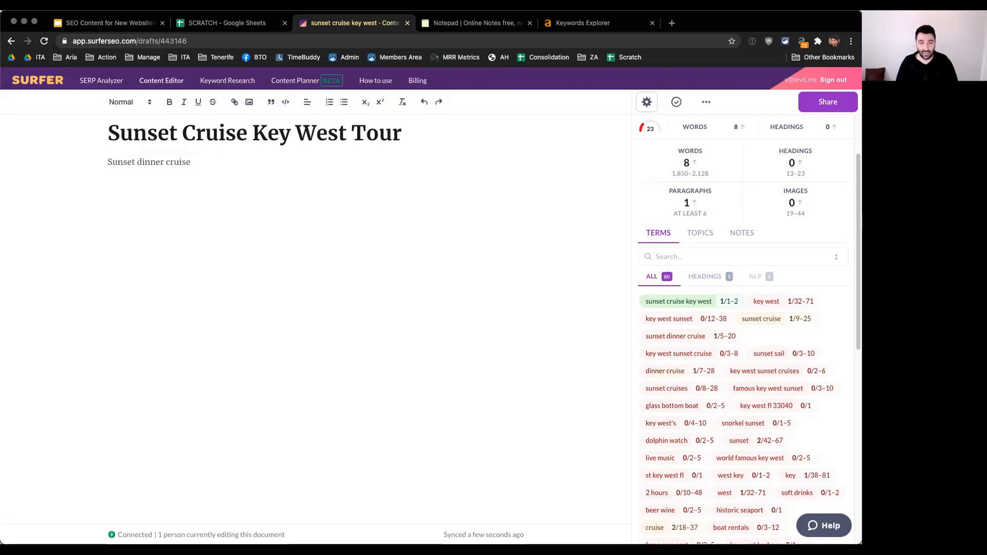
key("Return")
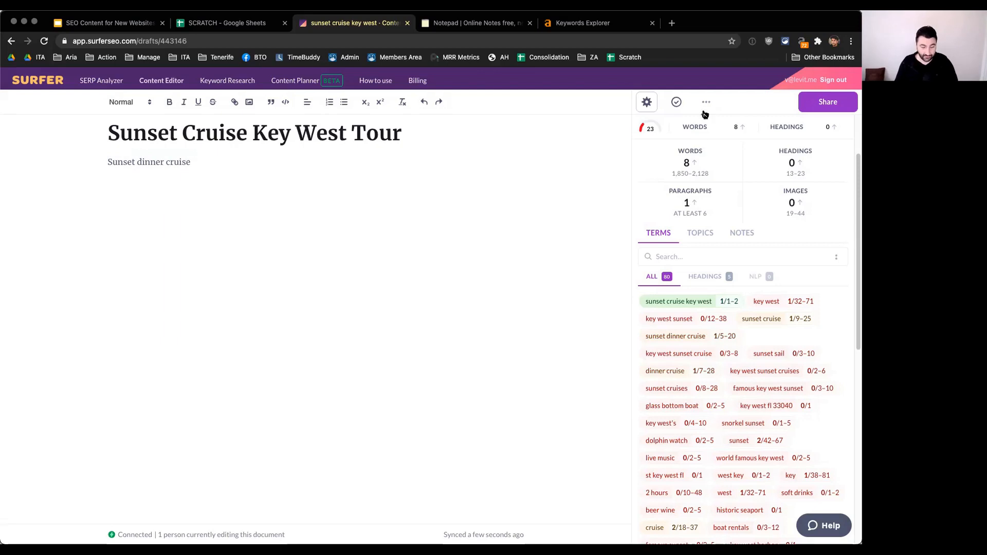
Step: Check the suggested heading terms and add "Famous key west sunset" as the second outline line
left_click(715, 276)
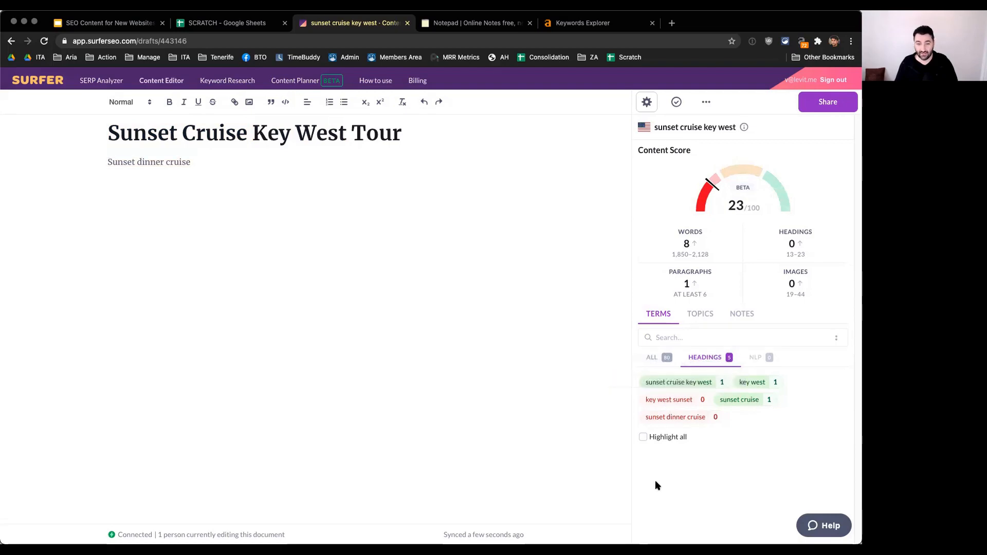
type("Fa")
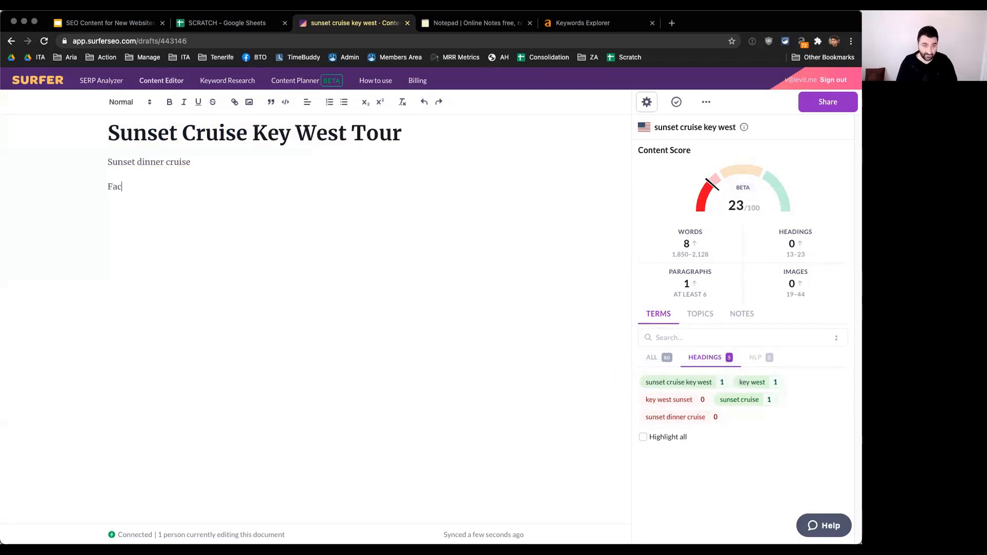
type("mous key west sunsets")
key("BackSpace")
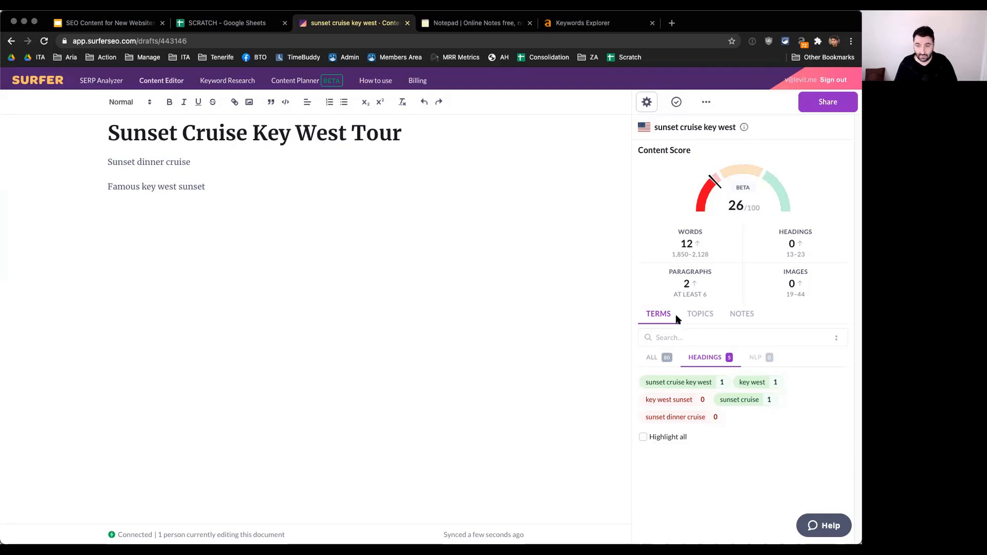
Step: Show all suggested terms again and review them with the draft's content score
left_click(698, 315)
left_click(657, 314)
left_click(653, 357)
scroll(838, 406, "down", 1)
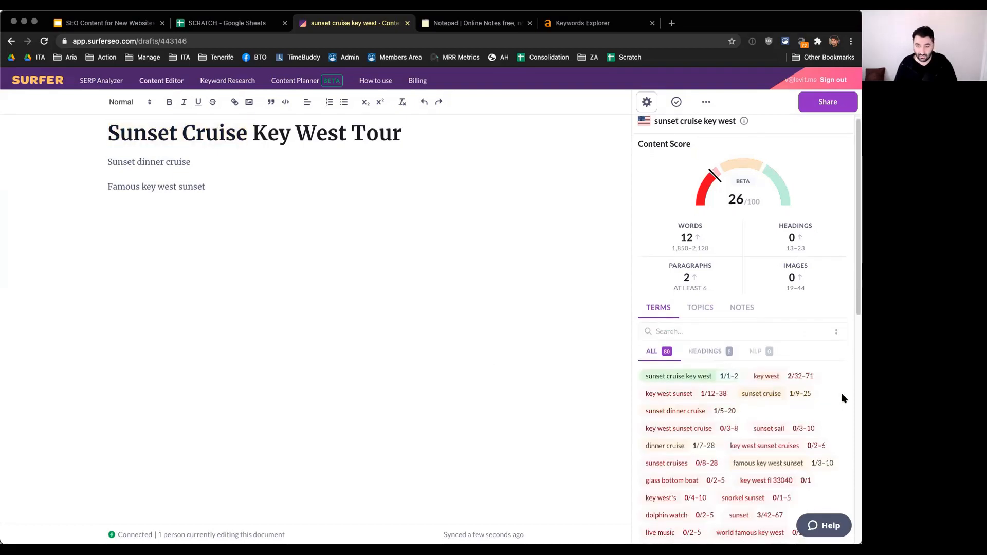
scroll(844, 399, "down", 1)
mouse_move(729, 200)
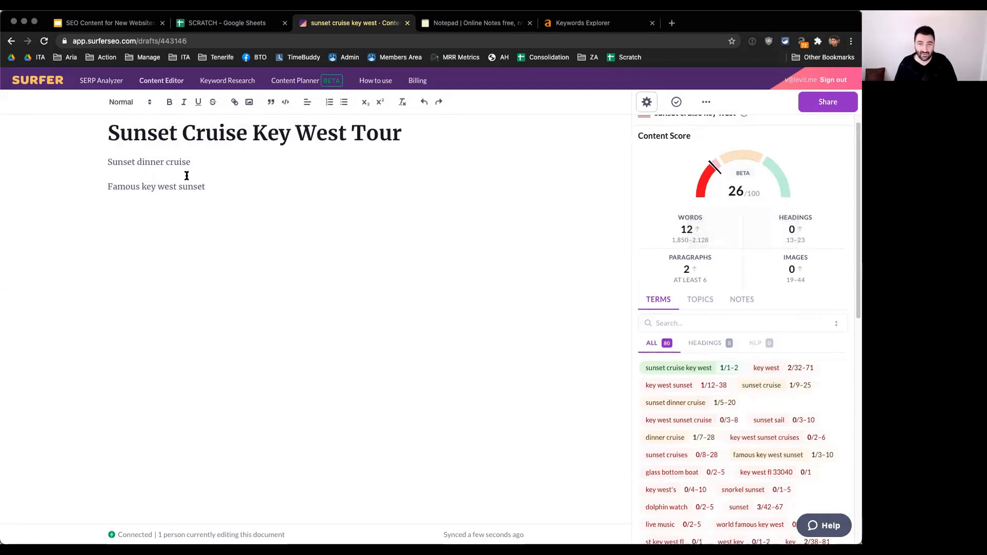
Step: Try the plural "sunsets" in the second outline line, restore "sunset", and start a new line below it
left_click_drag(107, 162, 195, 162)
left_click(218, 160)
left_click_drag(106, 189, 216, 190)
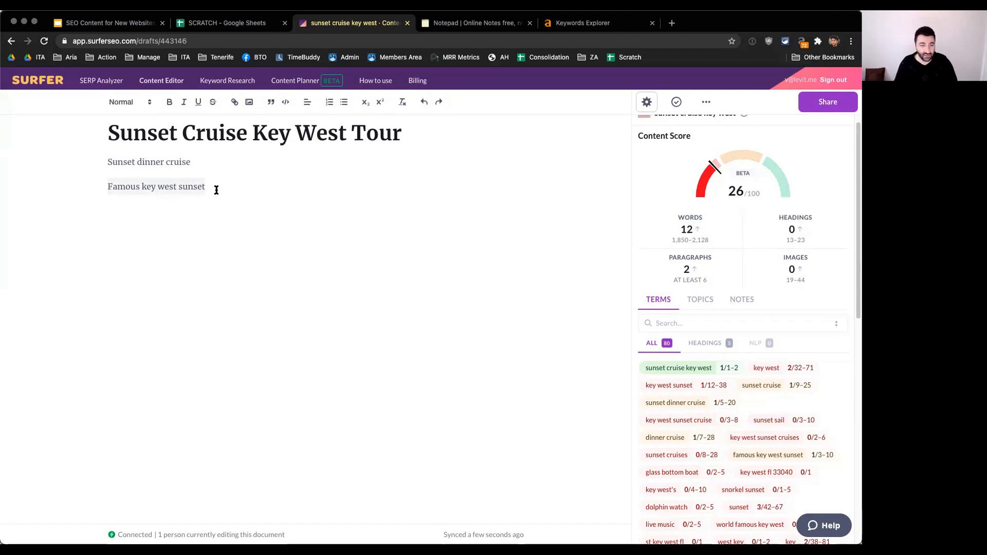
left_click(251, 189)
type("s")
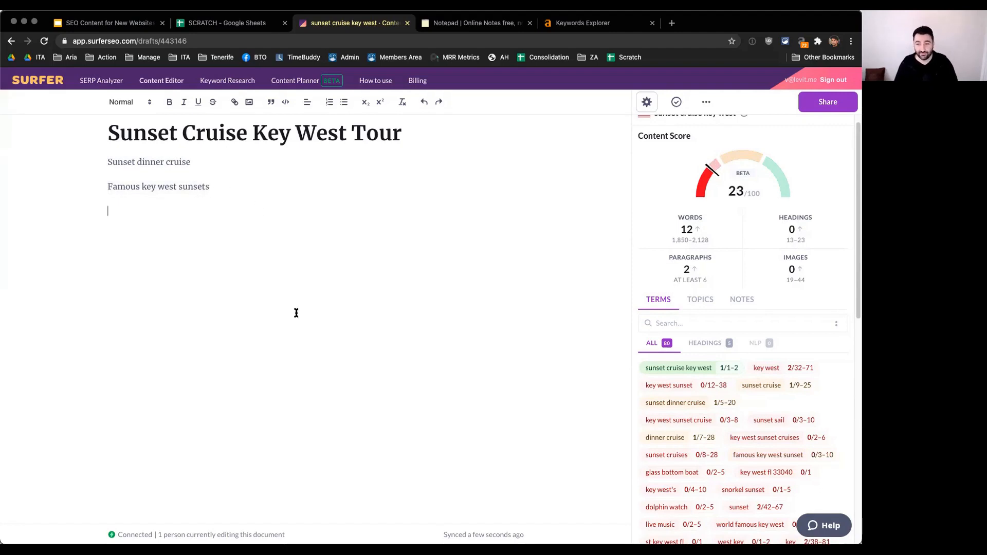
key("Return")
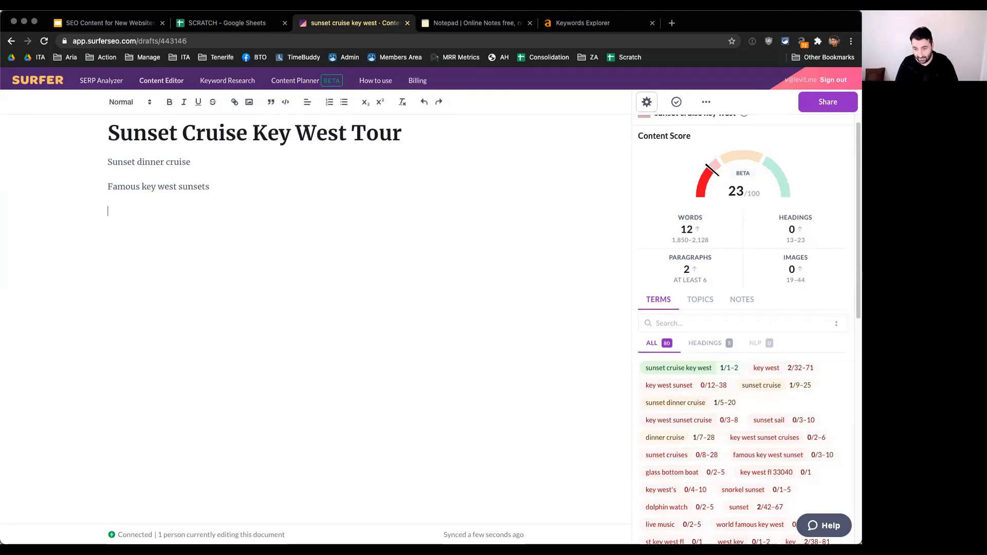
left_click(259, 184)
key("BackSpace")
key("Down")
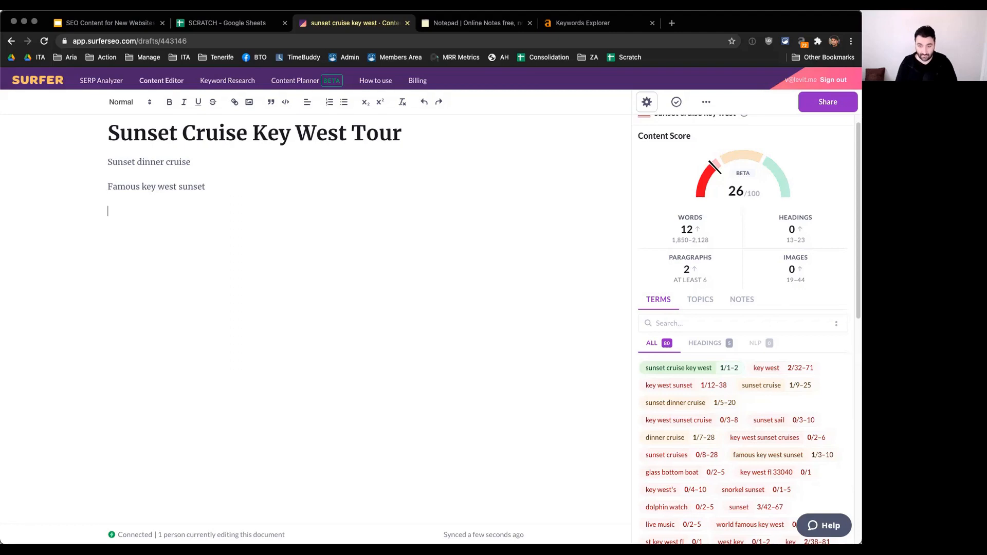
Step: Add "You can snorkel at sunset" as the third outline line
type("You can snorkel at sunset")
key("Return")
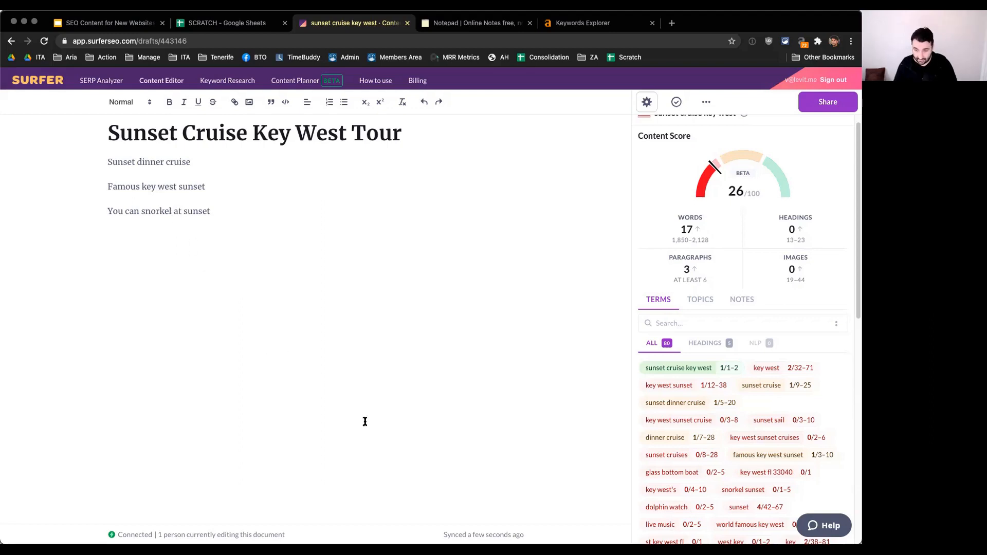
Step: Find a location term among the suggestions and add "Key west harbor" as the fourth outline line
scroll(841, 470, "down", 1)
scroll(840, 471, "down", 3)
scroll(844, 458, "down", 2)
scroll(846, 454, "down", 3)
left_click(264, 381)
type("key")
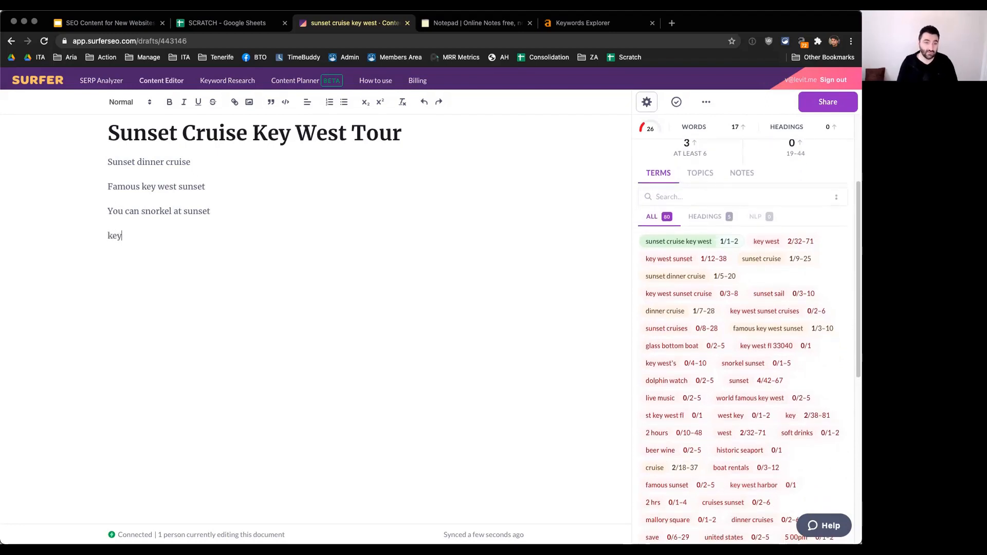
type("Key west harbor")
key("Return")
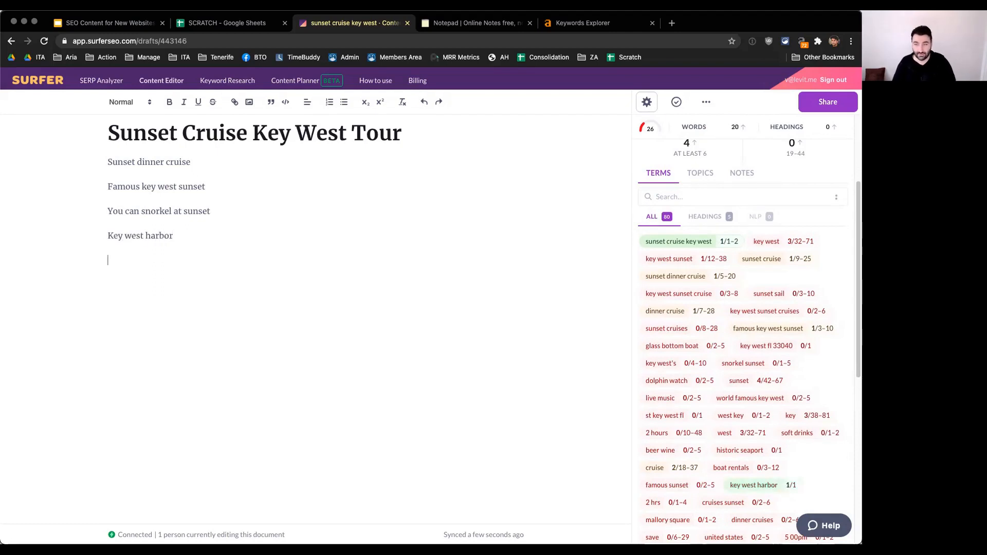
Step: Examine the draft's content score, word, heading and image targets, and recommended usage of terms such as "glass bottom boat" and "snorkel sunset"
scroll(848, 411, "up", 1)
scroll(846, 410, "up", 2)
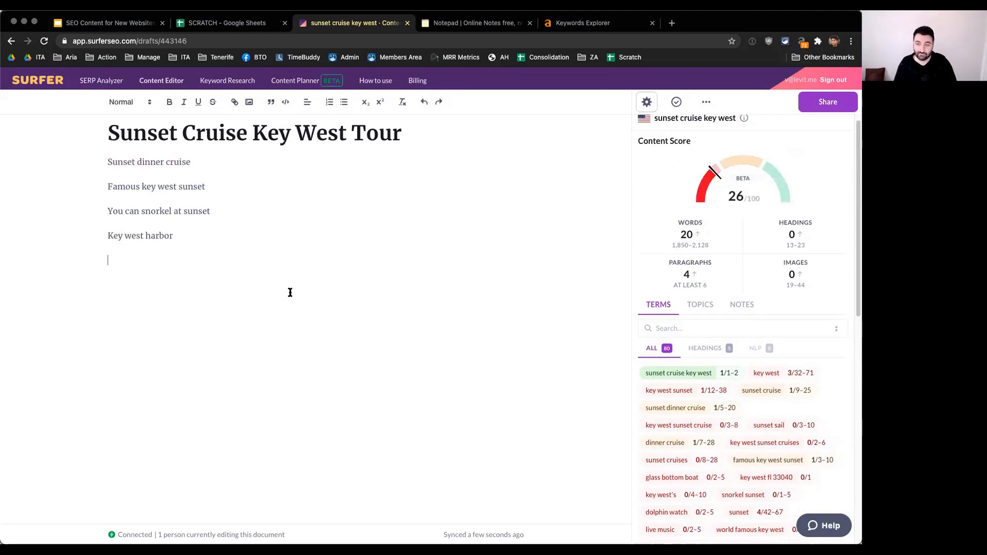
scroll(820, 397, "down", 1)
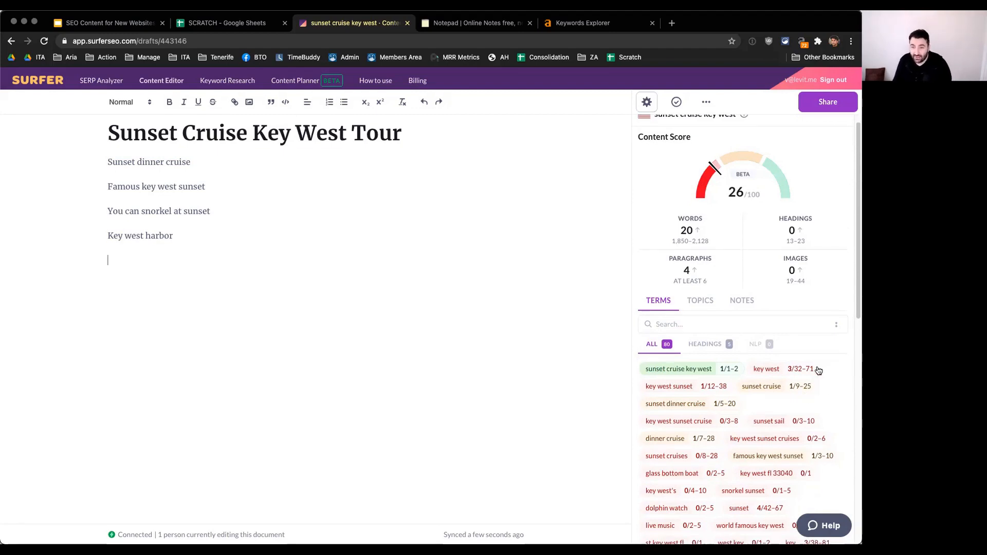
mouse_move(785, 370)
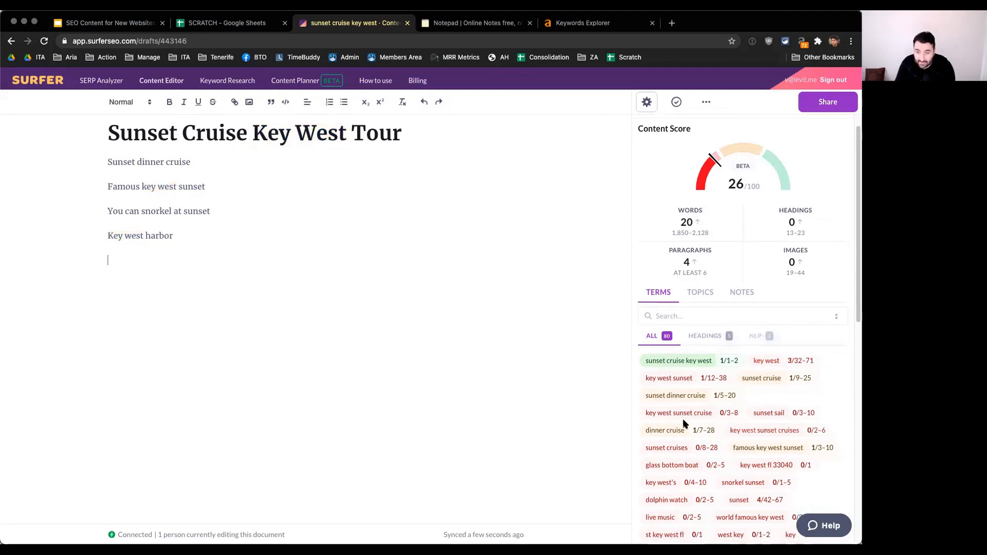
mouse_move(692, 435)
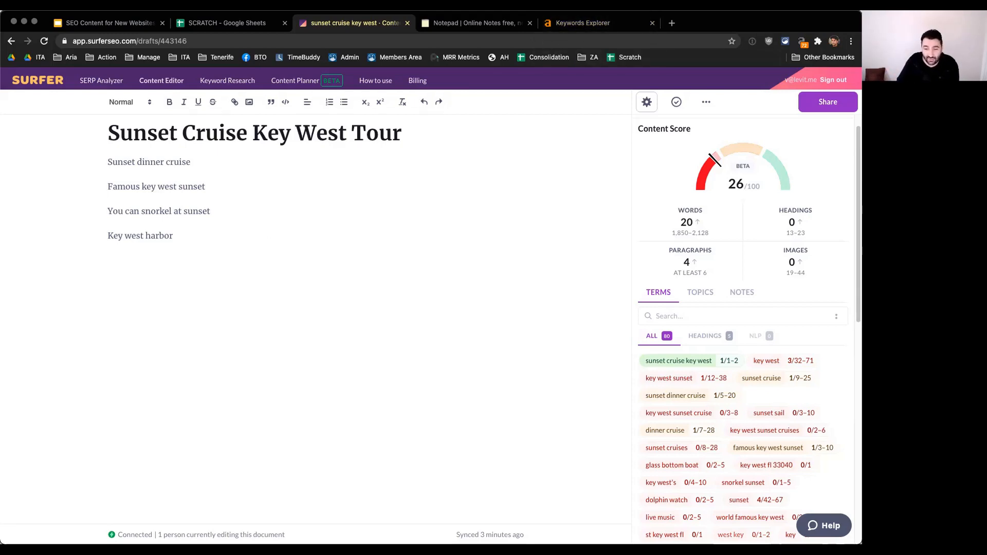
mouse_move(680, 520)
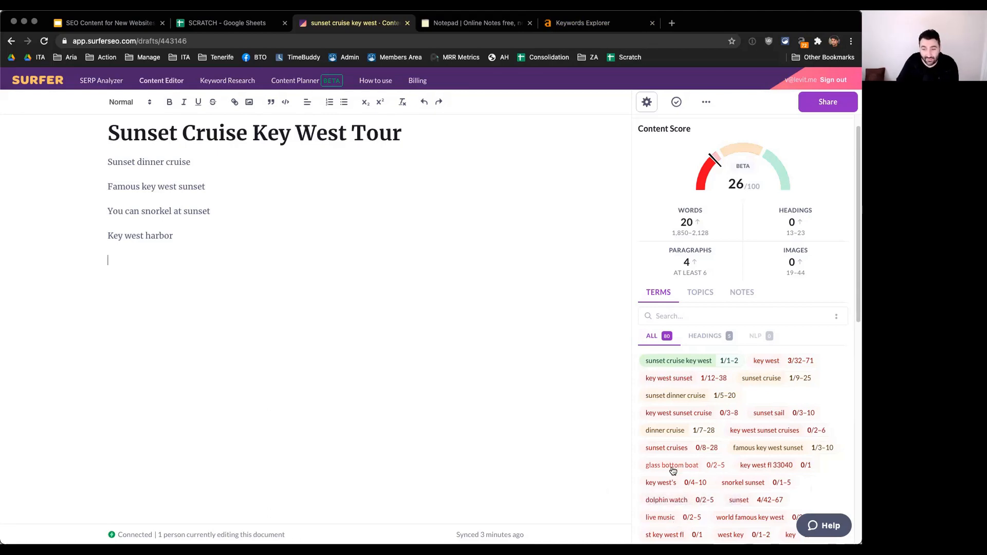
mouse_move(687, 471)
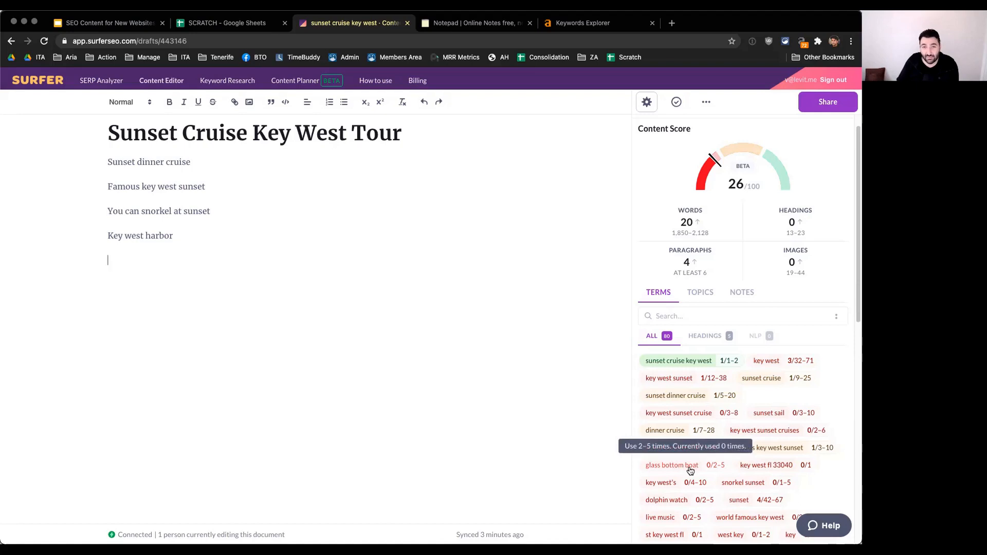
scroll(826, 473, "down", 1)
mouse_move(757, 474)
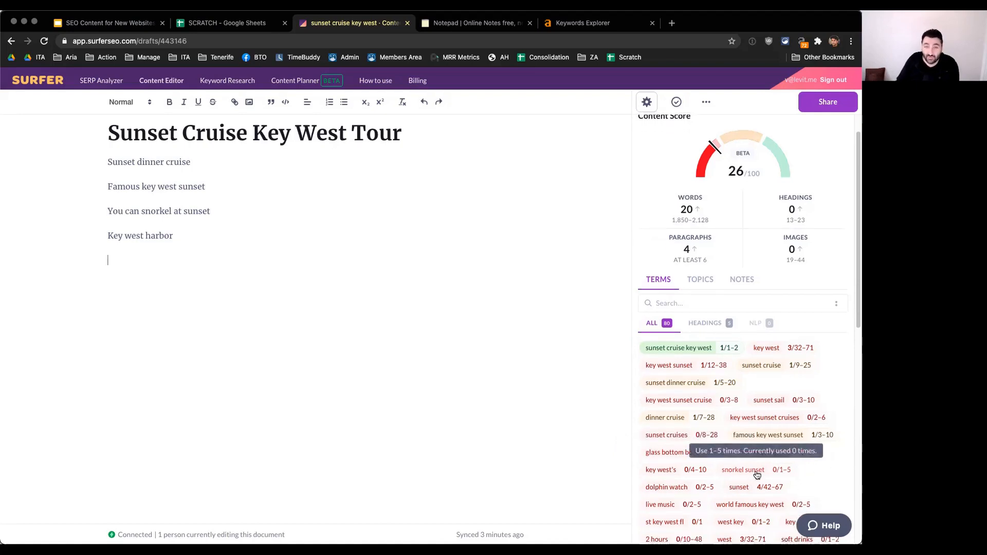
scroll(844, 465, "down", 2)
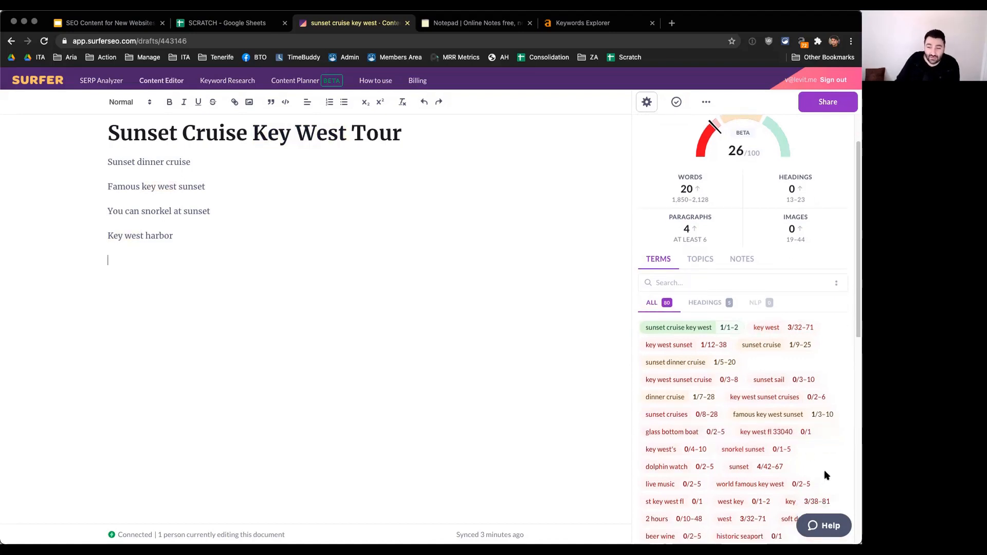
scroll(825, 472, "down", 1)
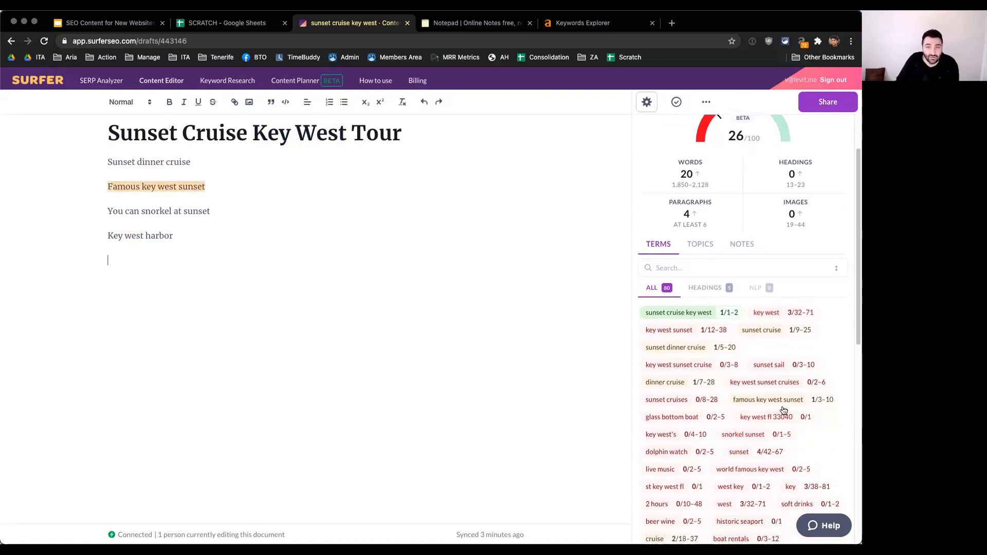
scroll(833, 442, "up", 5)
mouse_move(798, 182)
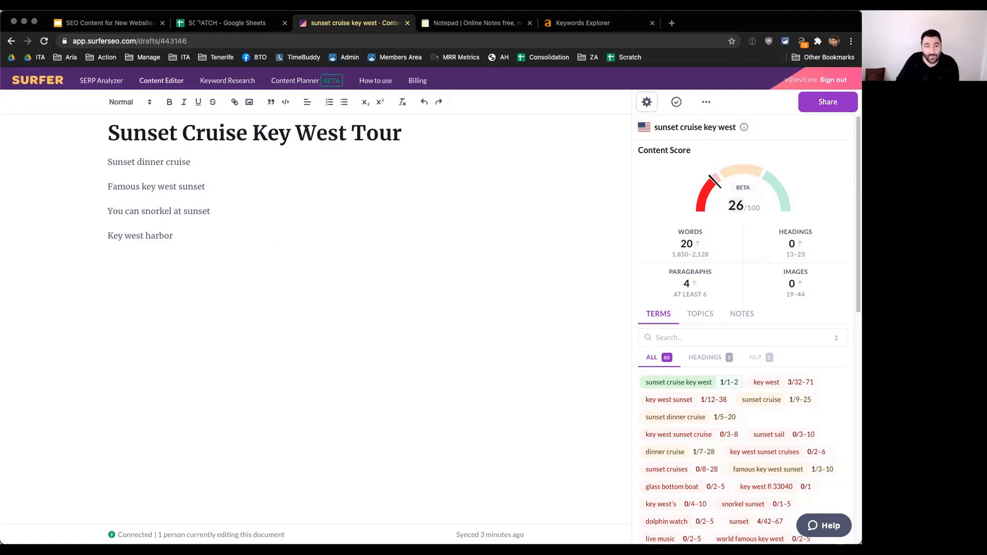
Step: Revisit the Surfer draft, notepad keyword list and Ahrefs SERP overview, and return to the Content Outlines & Prep slide
left_click(116, 23)
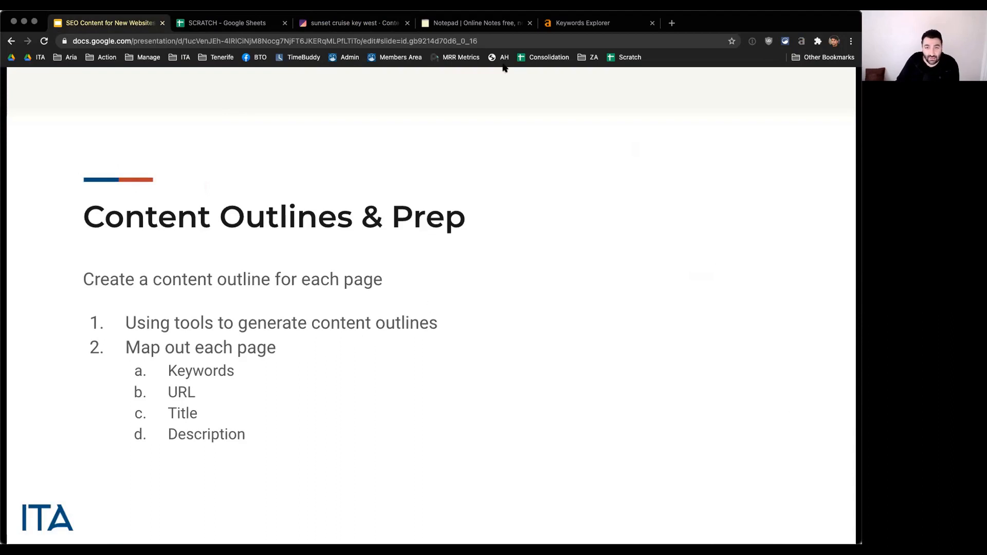
left_click(353, 24)
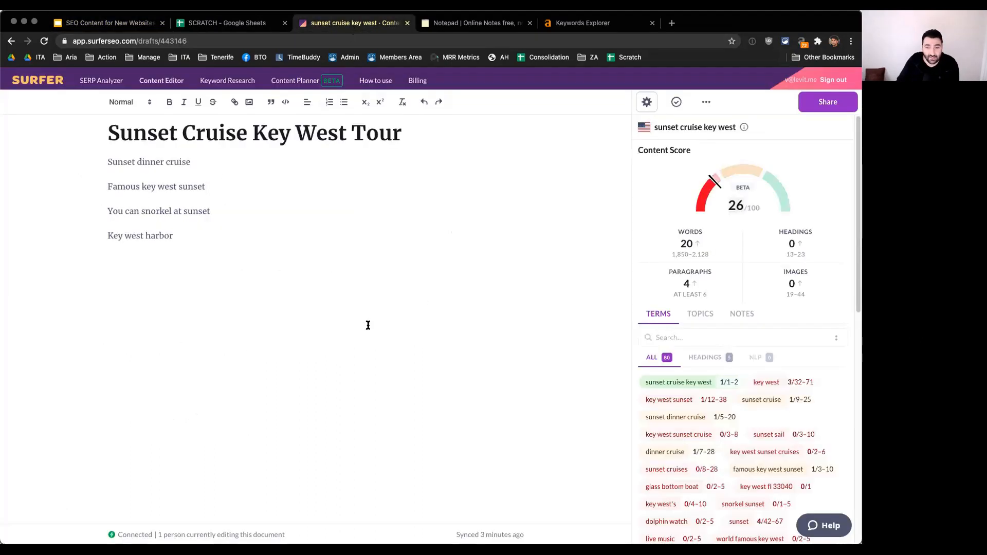
left_click(479, 26)
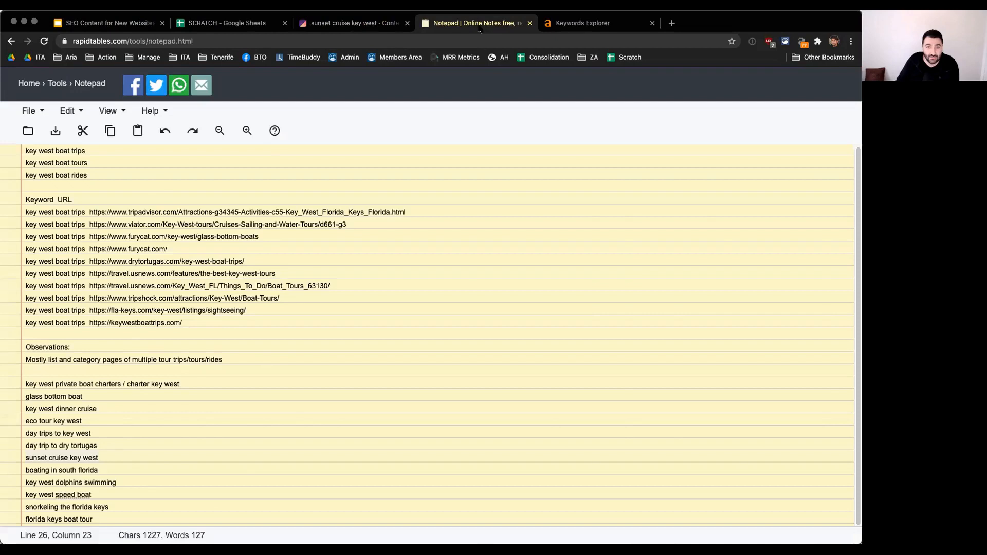
left_click(587, 23)
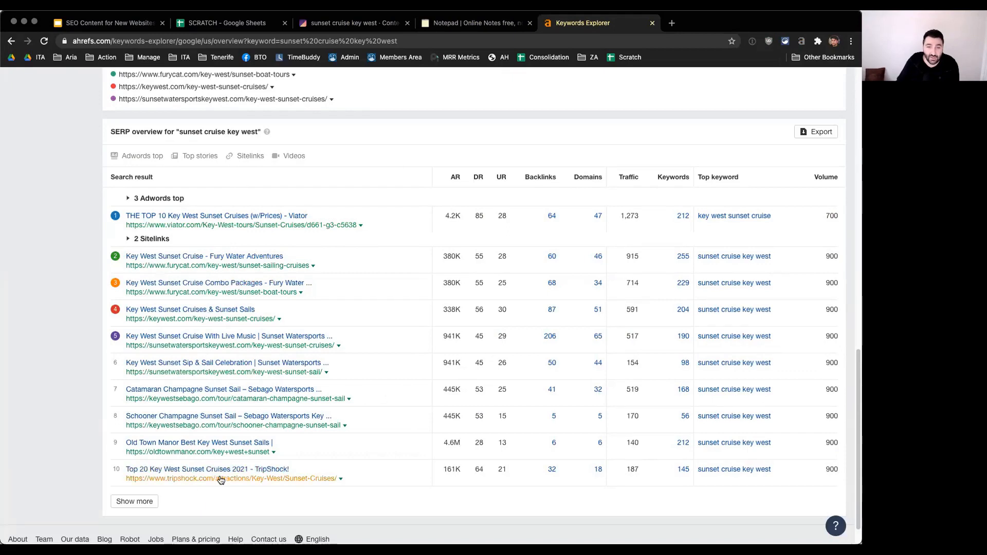
scroll(431, 354, "up", 1)
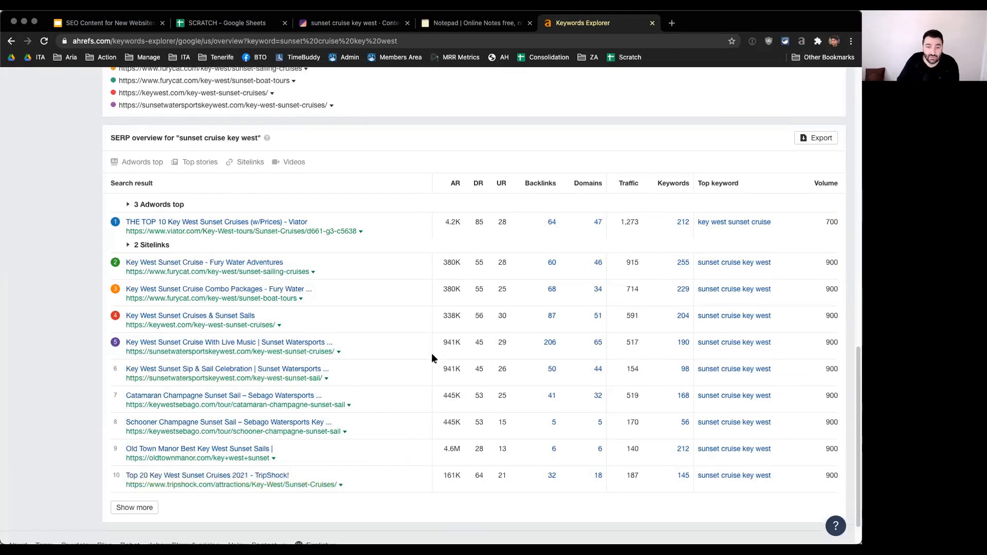
left_click(475, 23)
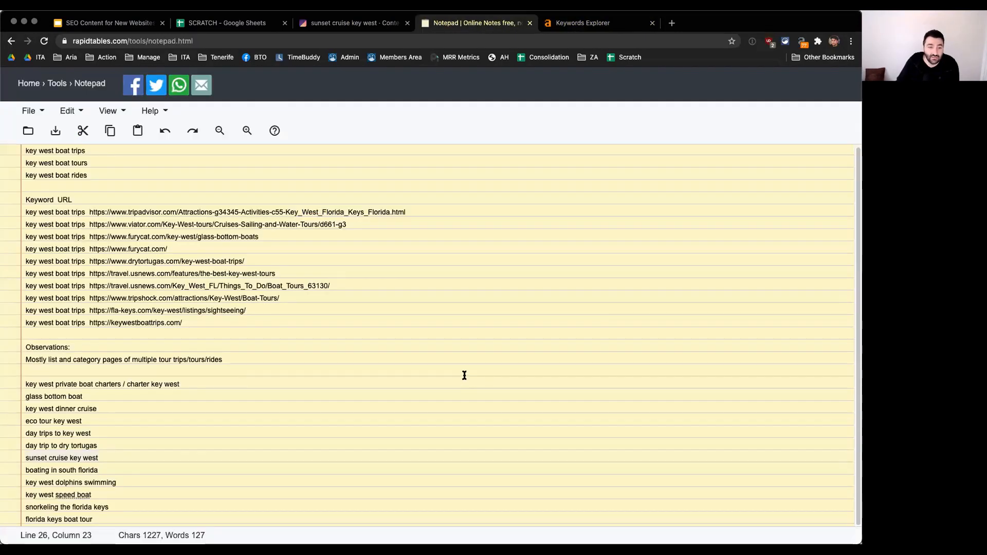
left_click(98, 23)
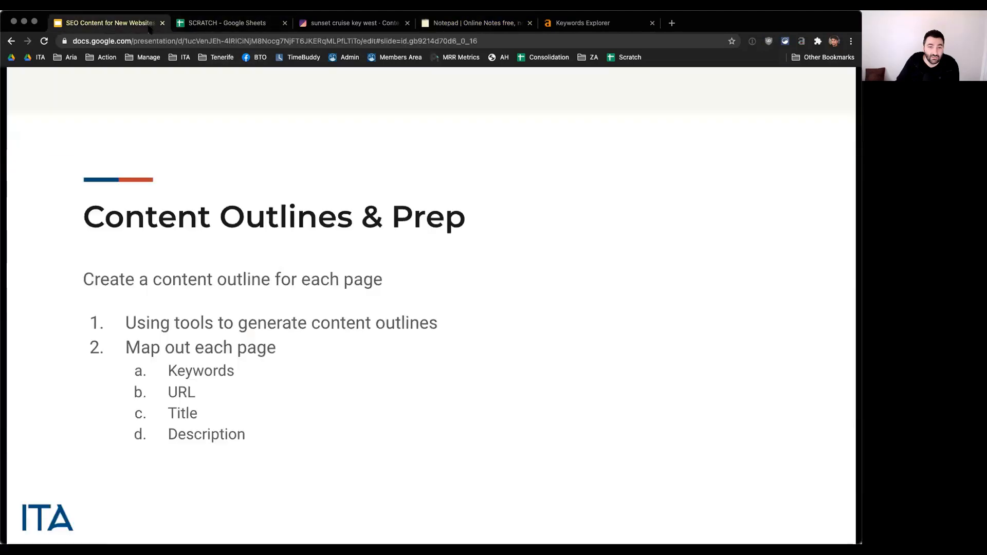
Step: Review the first page's mapping row in the SCRATCH spreadsheet, from keyword to page type, and the empty row below it
left_click(227, 23)
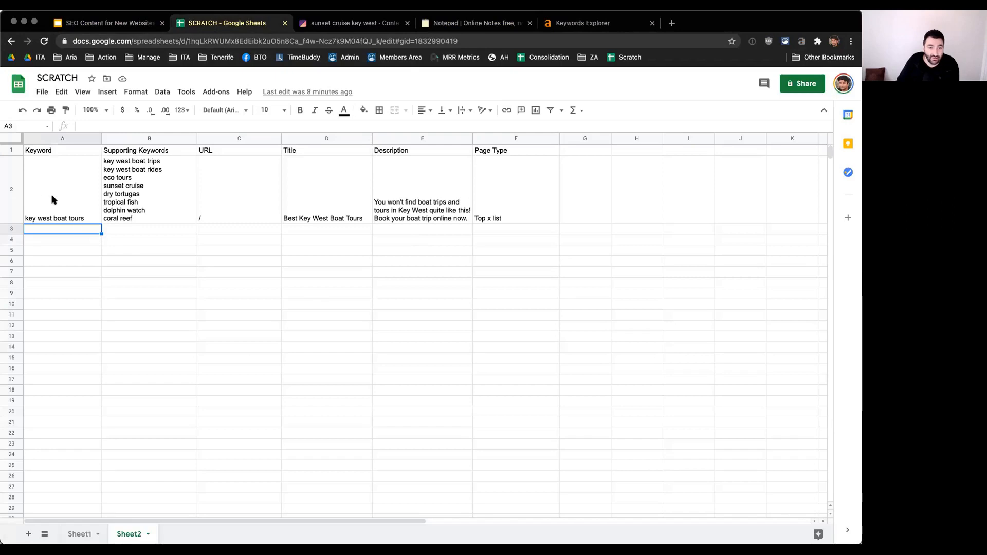
left_click(529, 187)
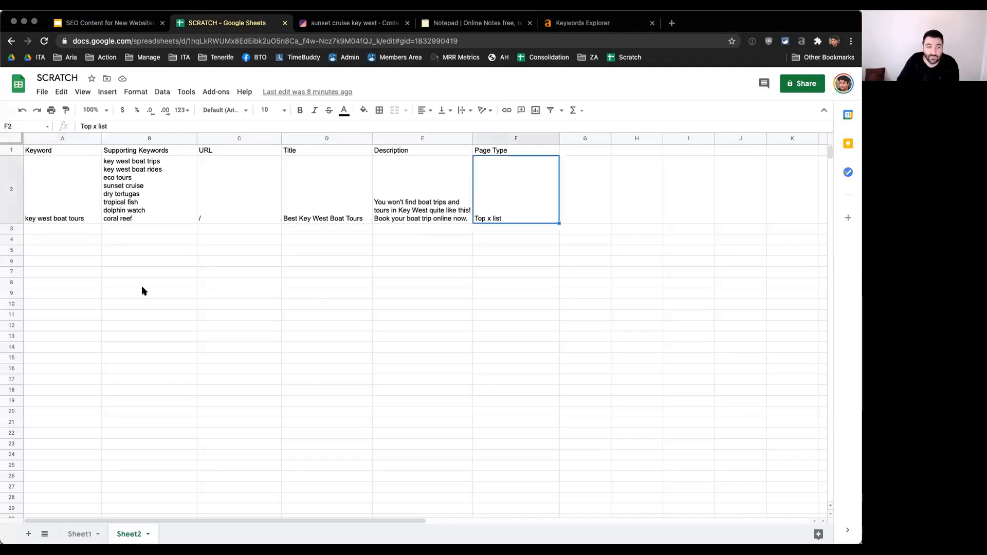
left_click_drag(92, 205, 498, 207)
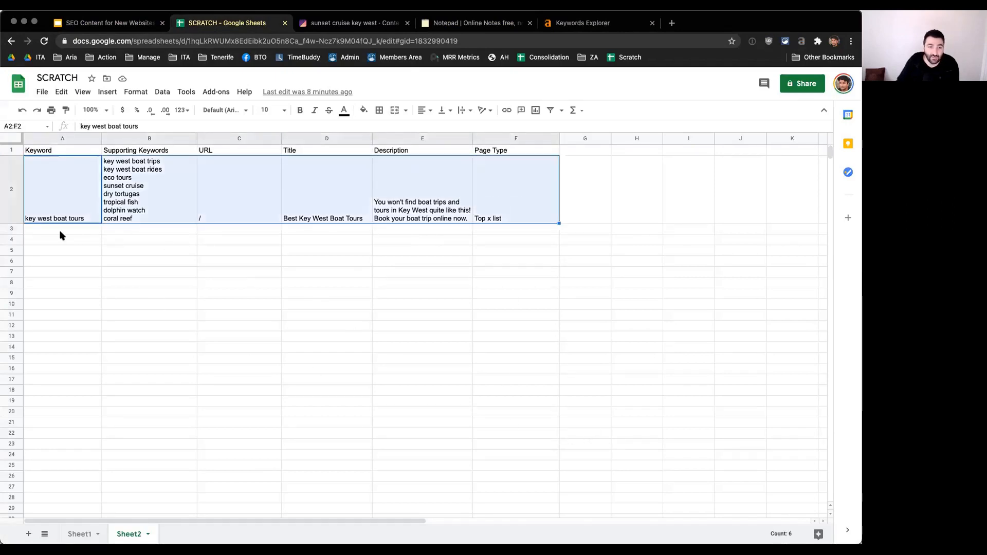
left_click_drag(53, 229, 519, 232)
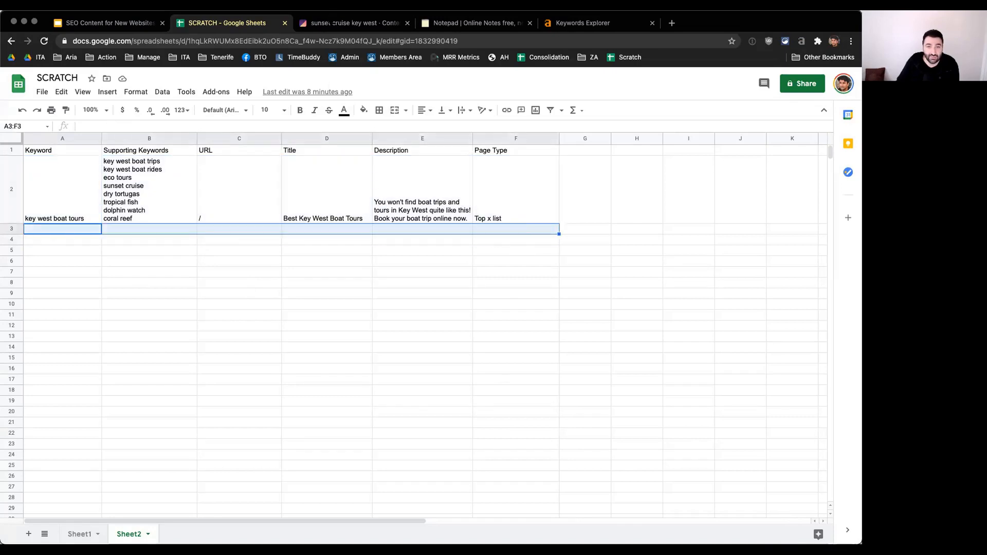
left_click(58, 232)
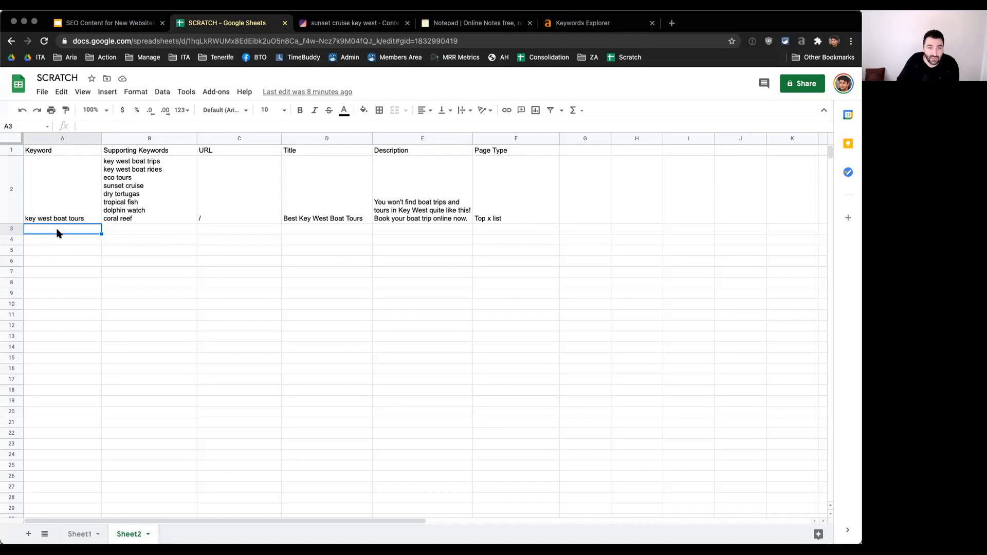
left_click(134, 233)
Step: Revisit the Surfer draft and the Ahrefs overview for "sunset cruise key west", and return to the SCRATCH spreadsheet
left_click(352, 23)
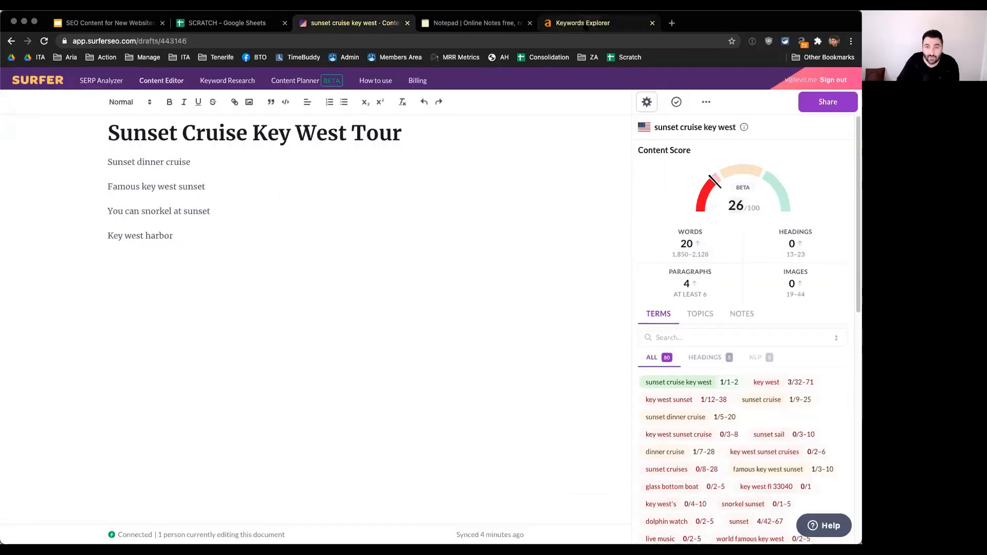
left_click(583, 23)
scroll(418, 294, "up", 10)
scroll(165, 395, "down", 2)
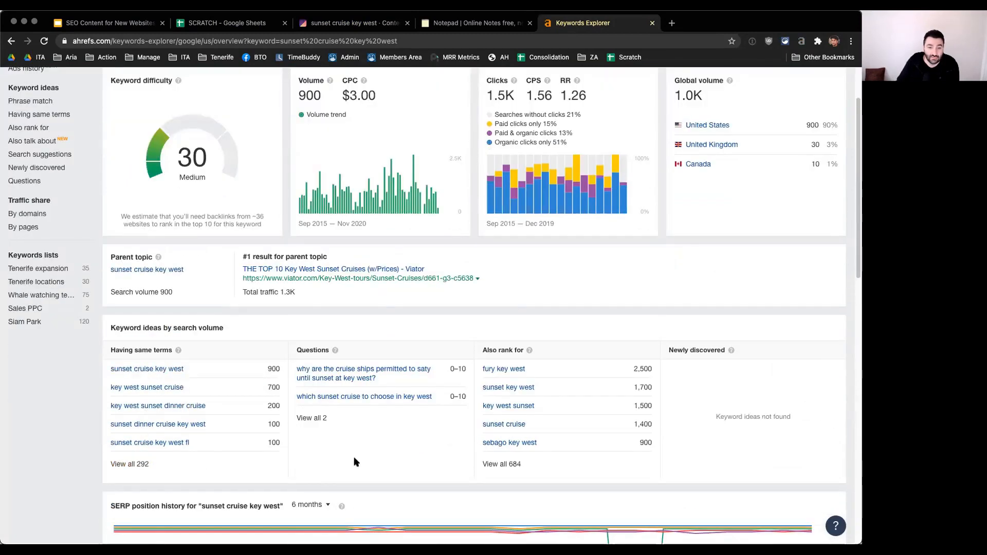
left_click(368, 23)
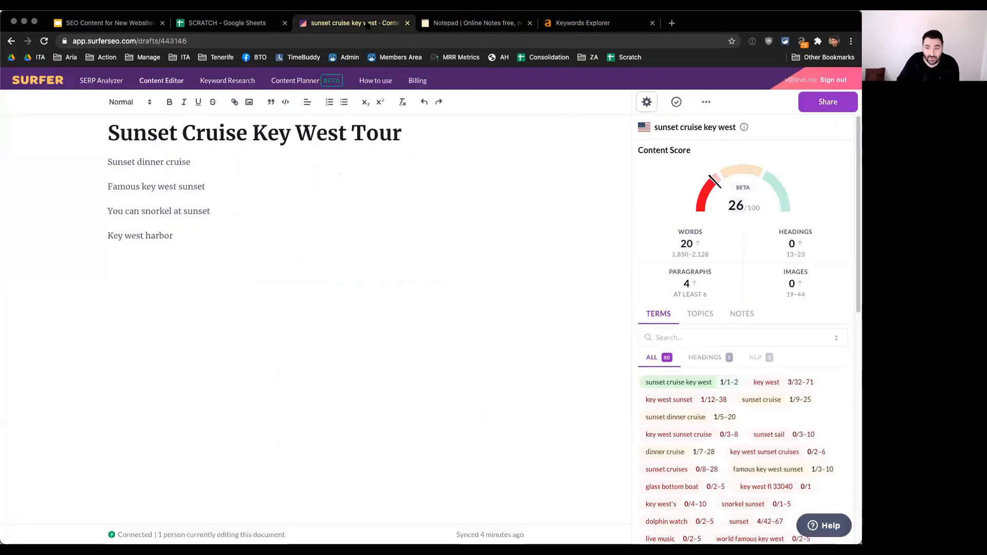
left_click(231, 23)
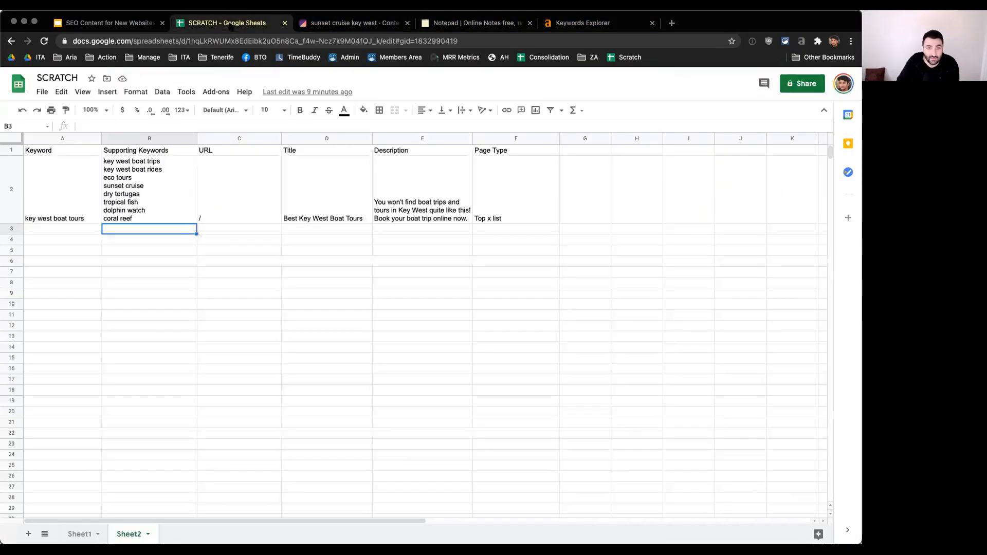
Step: Enter "sunset cruise key west" as the keyword of the second page in row 3
left_click(243, 231)
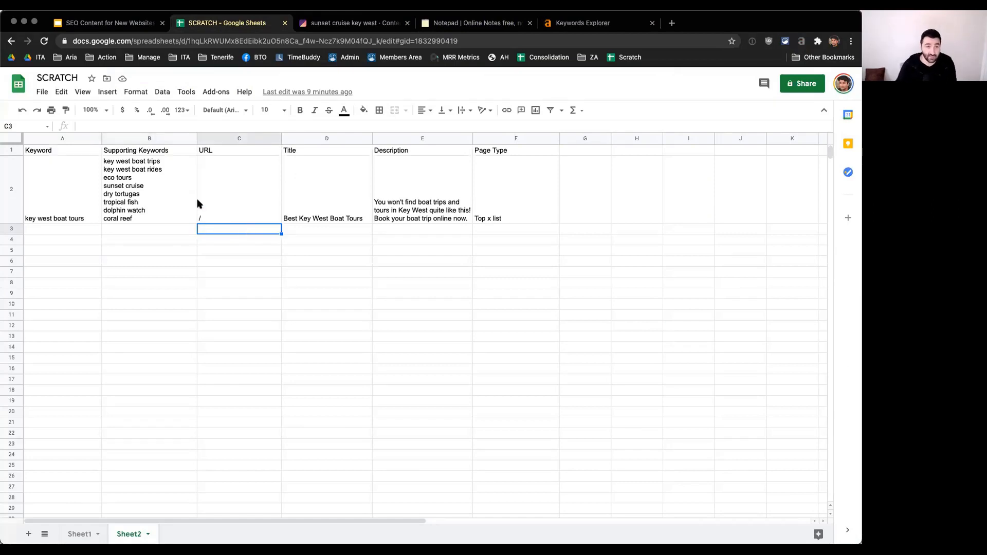
left_click(56, 230)
type("sunset cruise ")
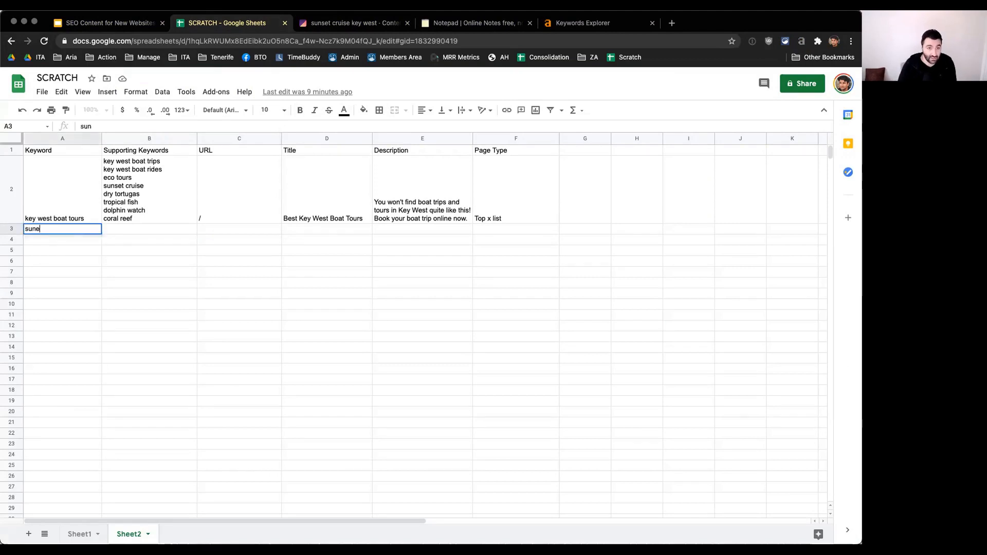
type("key west")
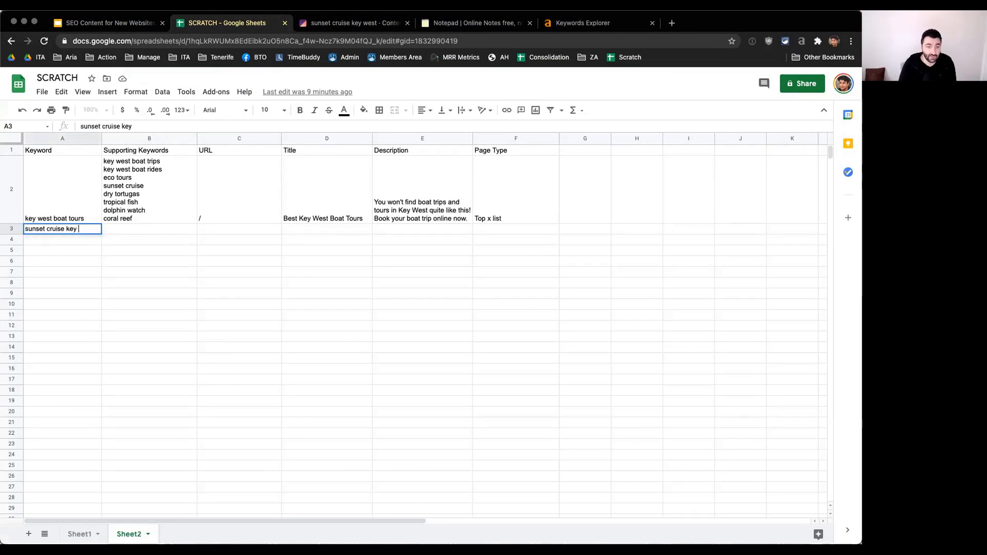
key("Tab")
key("Tab")
Step: Enter "/sunset-cruise-key-west" as the URL of the sunset cruise page in row 3
type("/")
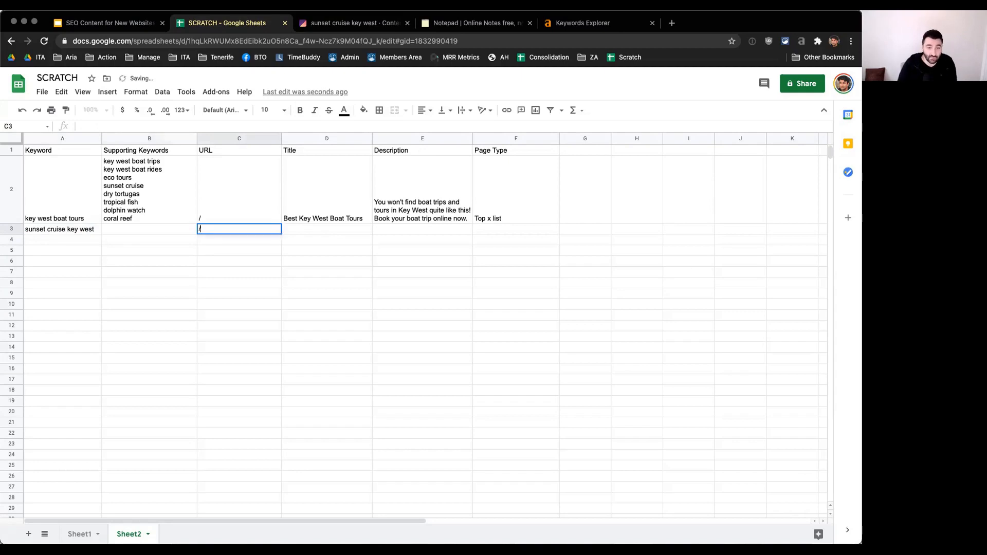
type("sunset-cruise-key0ew")
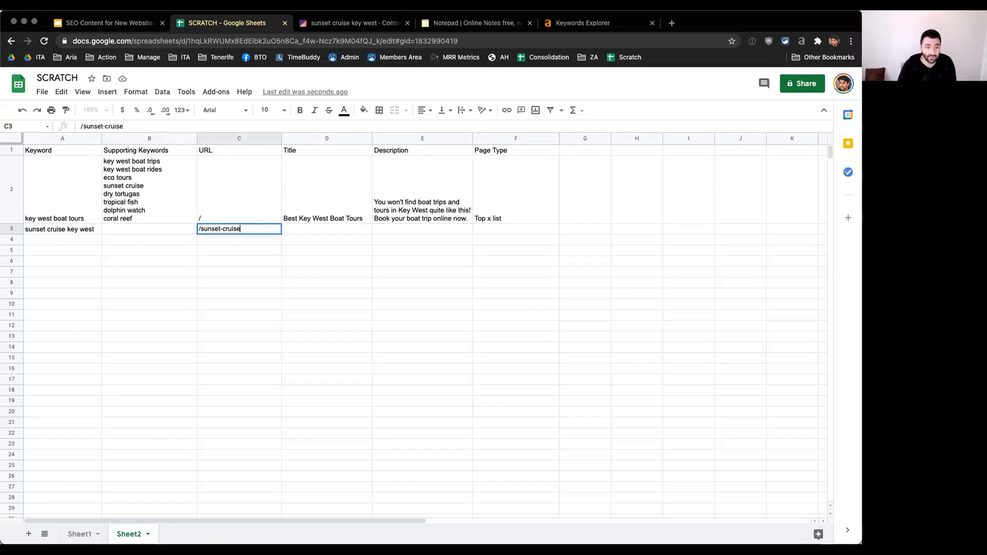
key("BackSpace")
key("BackSpace")
key("BackSpace")
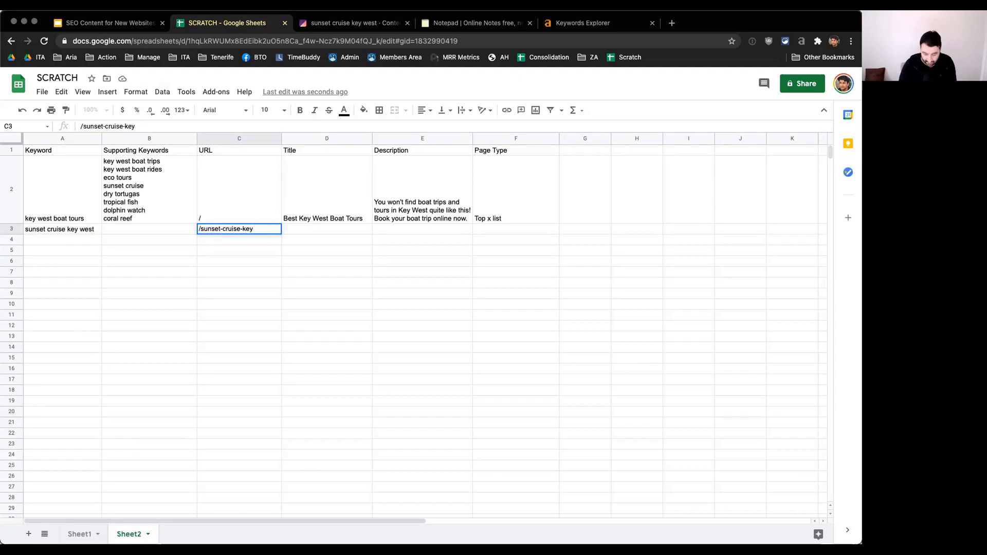
type("-west")
key("Tab")
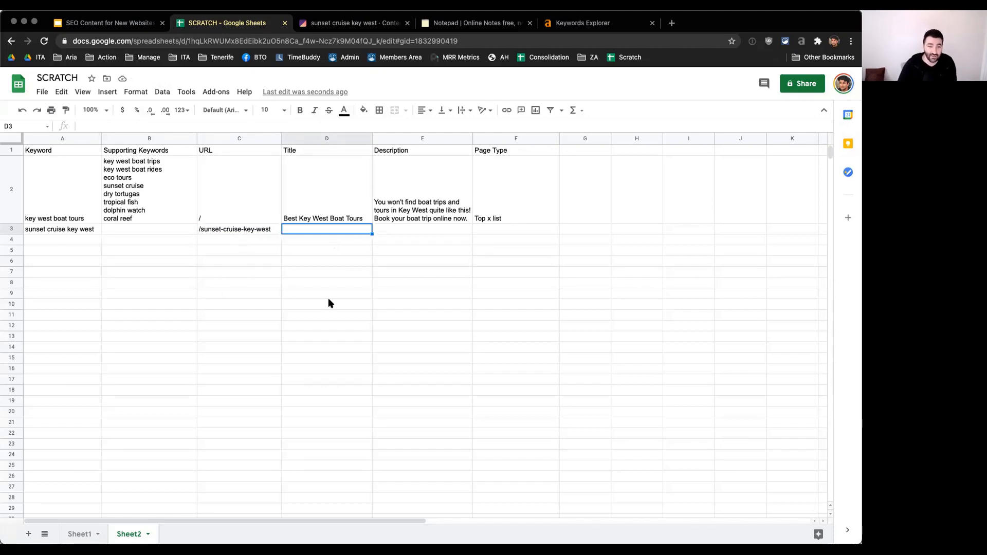
Step: Enter "Sunset Cruise Key West" as the title of the sunset cruise page
type("Sunset ")
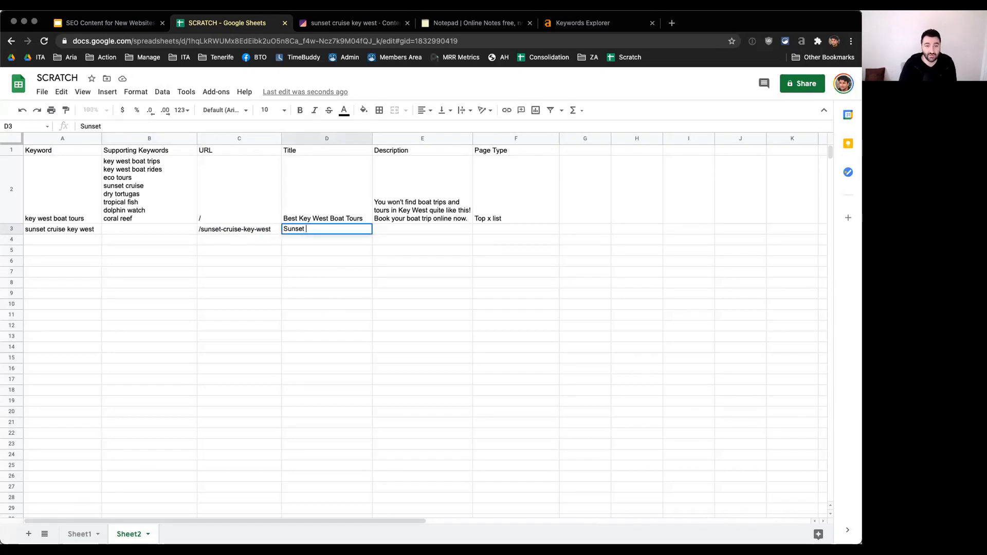
type("Cruise Key West")
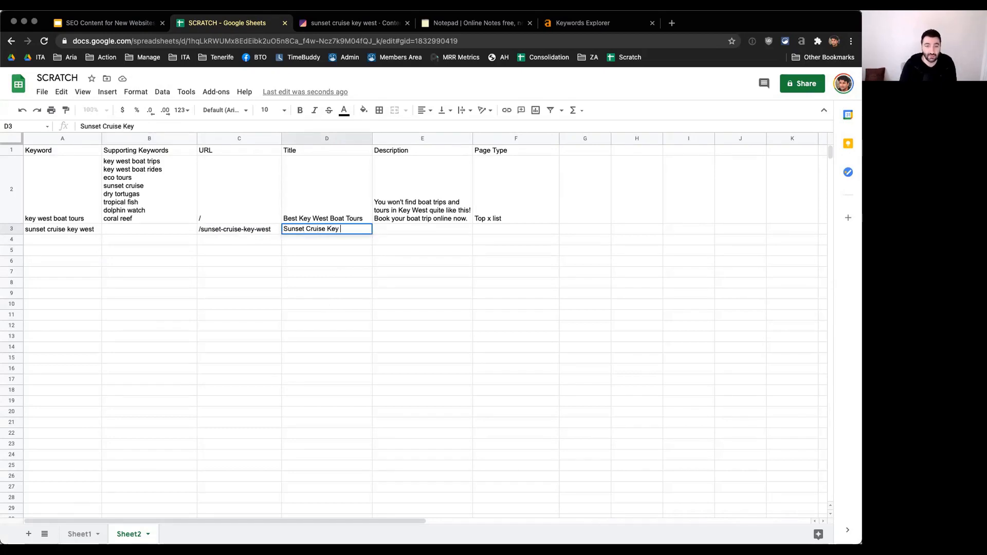
key("Return")
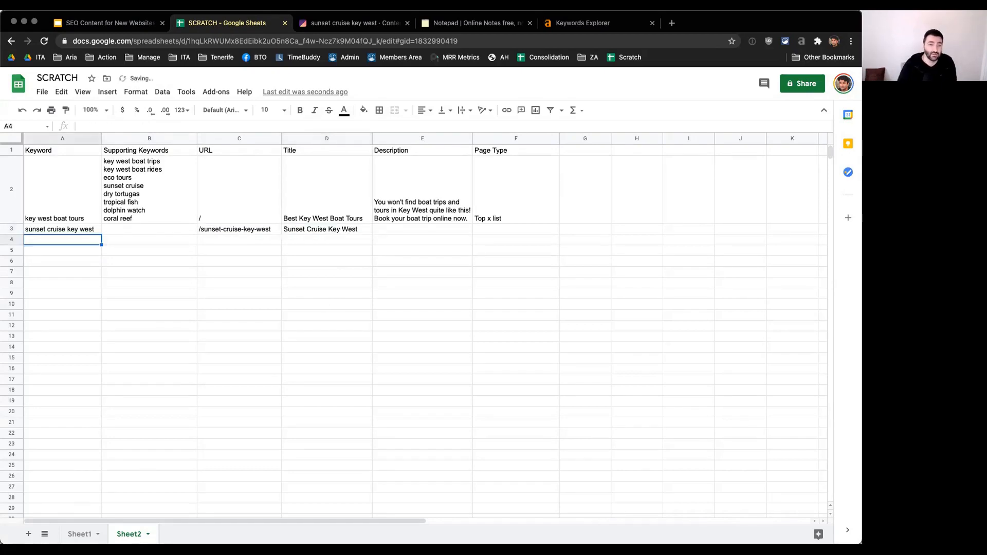
Step: Check the heading in the Surfer draft and extend the sheet's page title to "Sunset Cruise Key West Tour" to match it
left_click(332, 230)
left_click(466, 23)
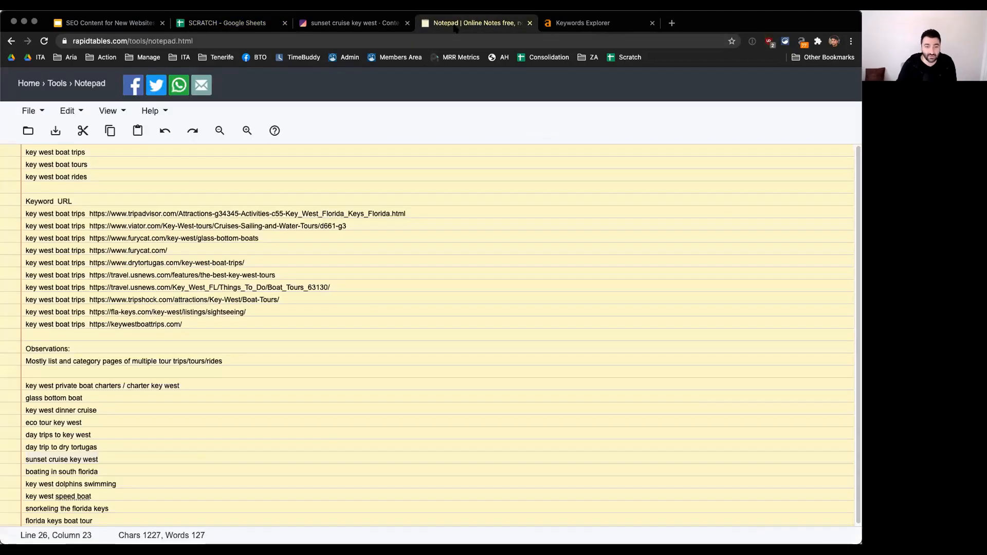
left_click(355, 23)
double_click(374, 134)
right_click(346, 134)
left_click(311, 137)
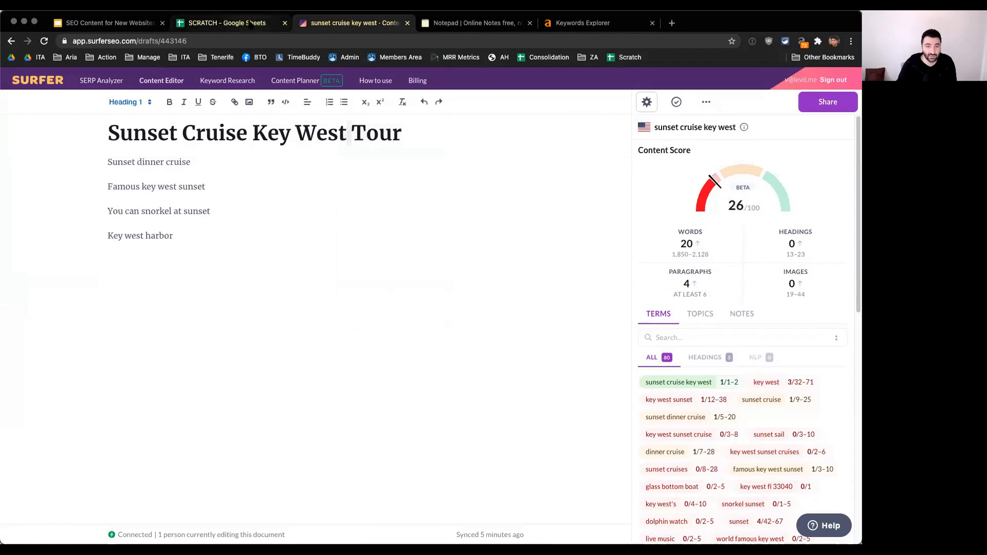
left_click(226, 22)
double_click(360, 228)
type("Tour")
Step: Enter "Tour pages" as the page type of the sunset cruise page
key("Tab")
key("Tab")
type("Tour pages")
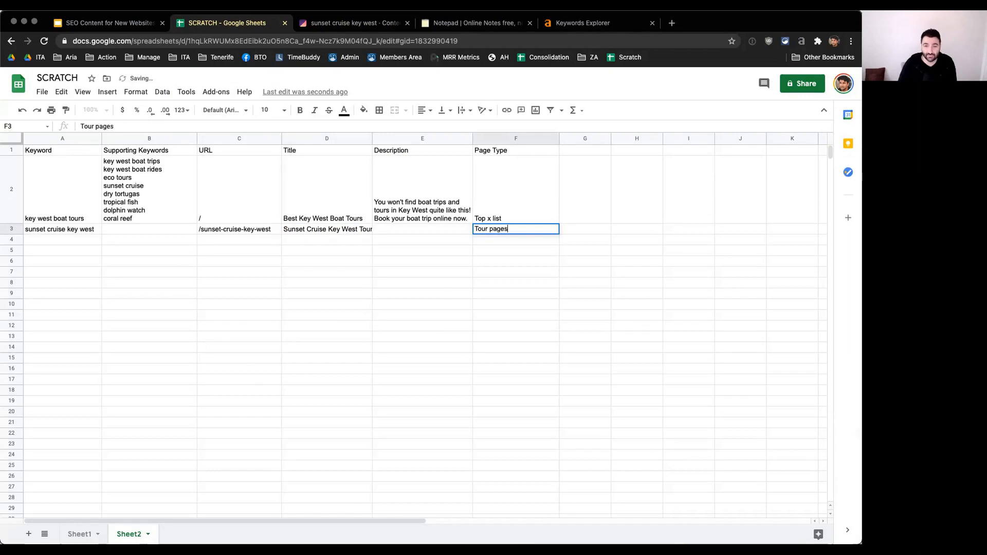
key("Return")
Step: Change the sunset cruise page's page type to "Tour/product pages"
left_click(492, 231)
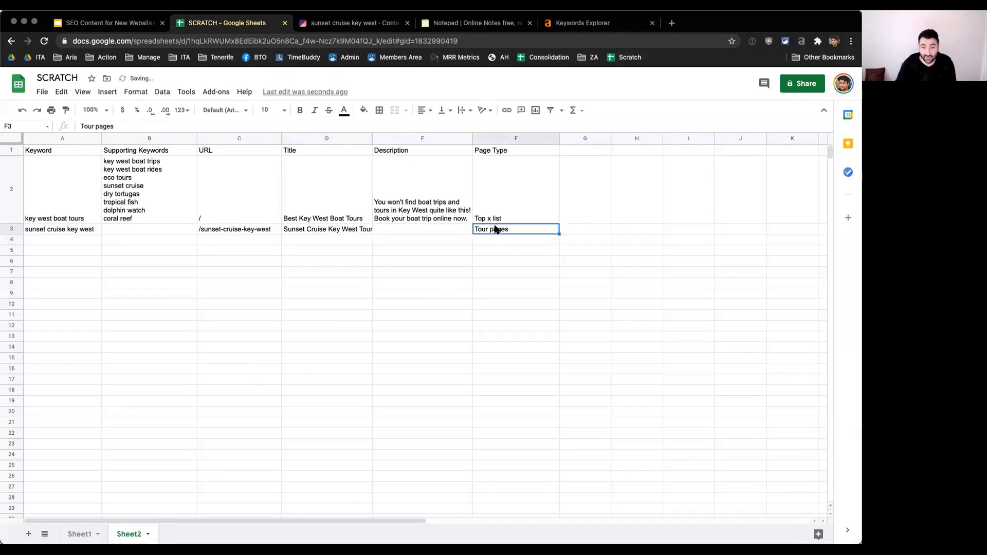
key("BackSpace")
type("/product")
key("BackSpace")
key("BackSpace")
key("BackSpace")
key("BackSpace")
key("BackSpace")
key("BackSpace")
type("roduct")
key("Return")
key("Up")
key("Left")
key("Left")
key("Left")
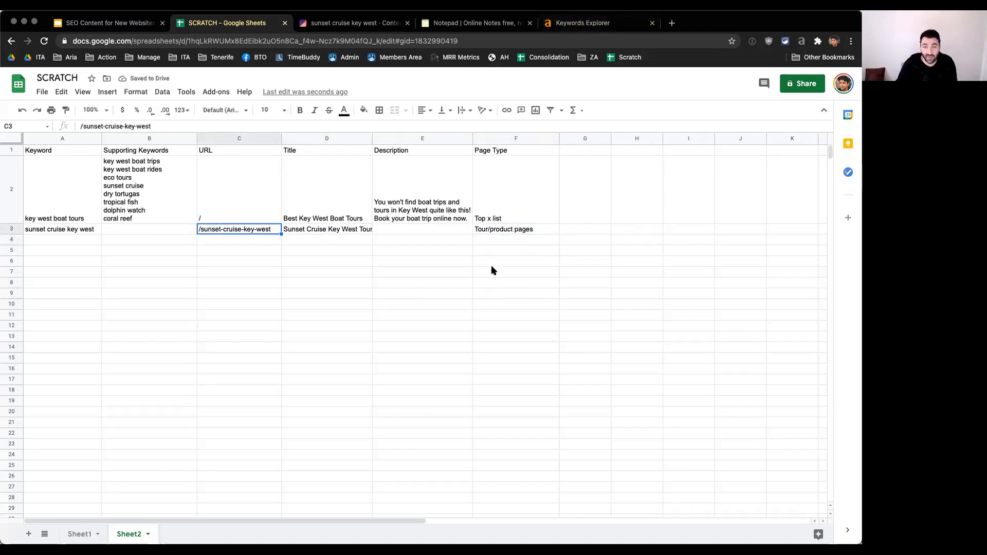
Step: Look up "key west boat tours" in Ahrefs Keywords Explorer for the United States, and return to the Content Outlines & Prep slide
left_click(521, 233)
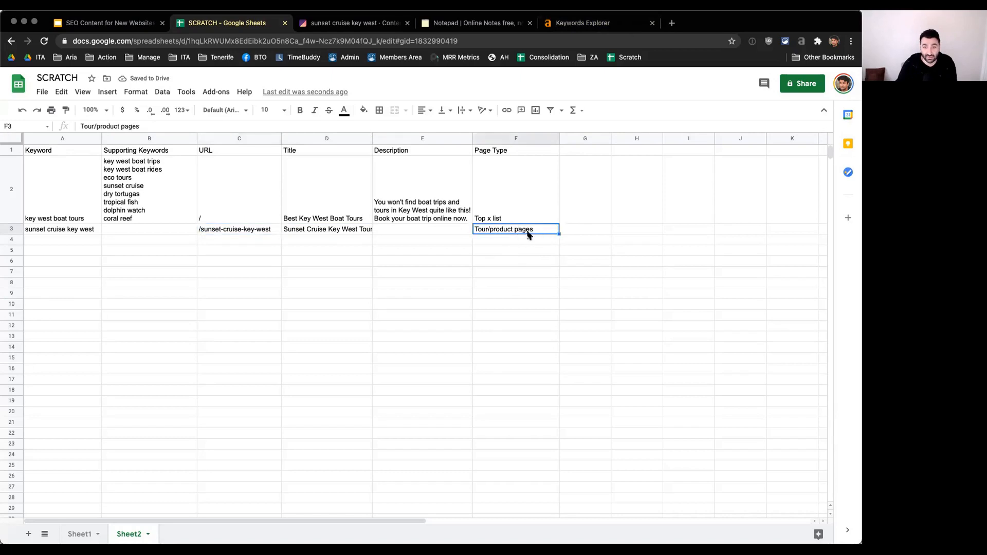
left_click(594, 26)
scroll(463, 216, "up", 2)
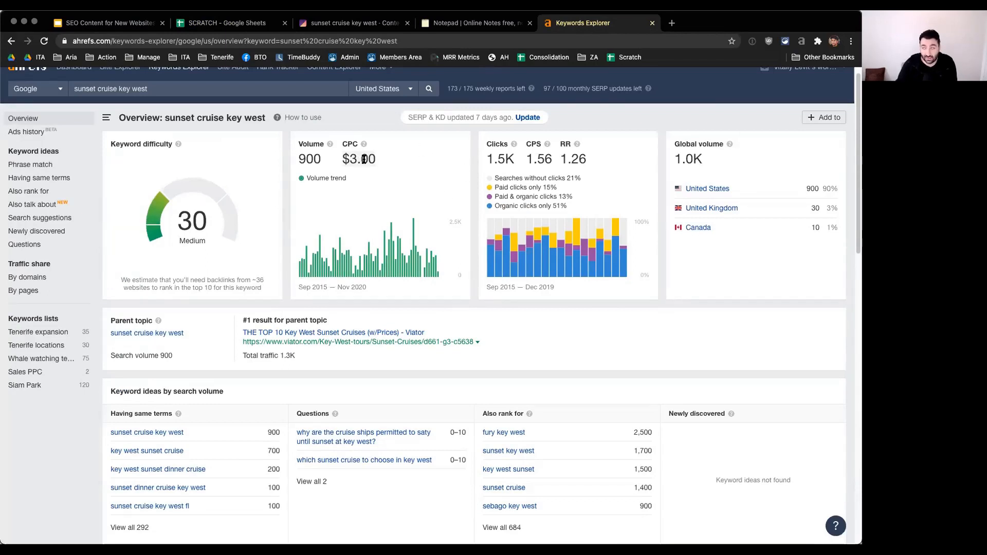
triple_click(165, 86)
type("key we")
type("st boat tours")
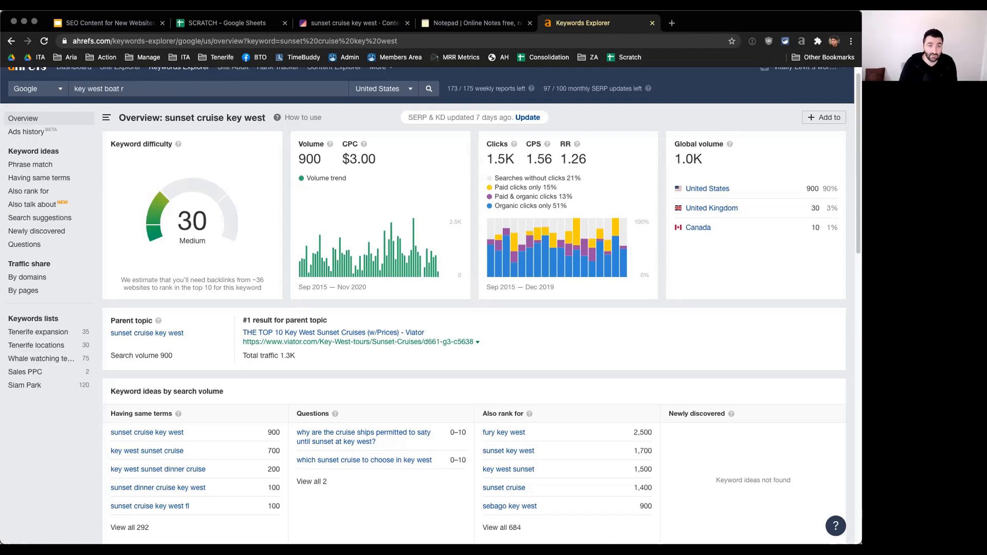
key("Return")
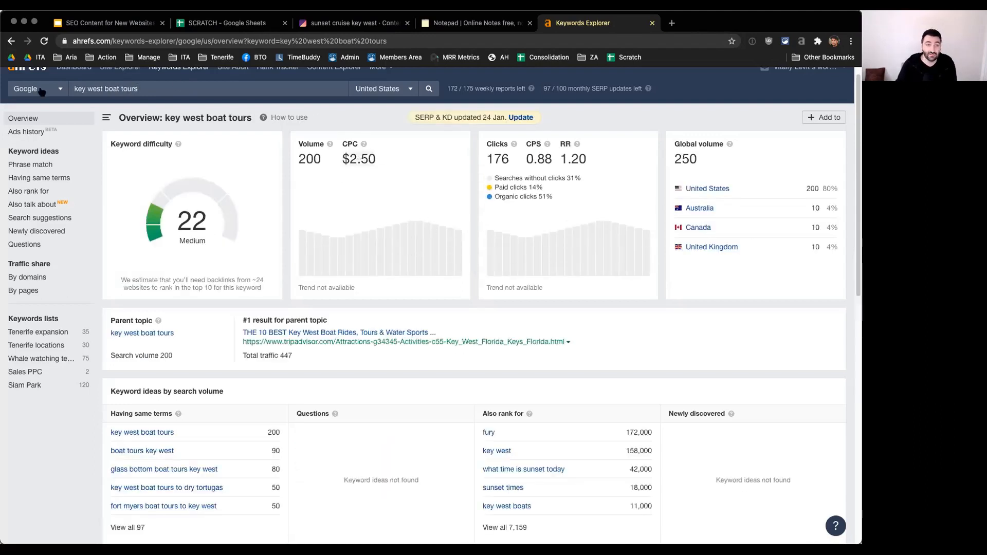
left_click(11, 41)
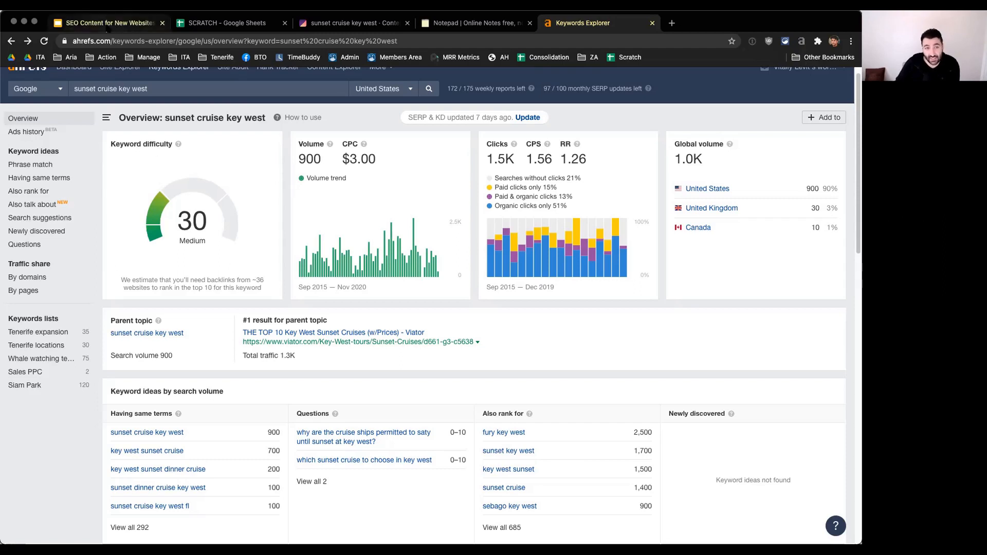
left_click(107, 26)
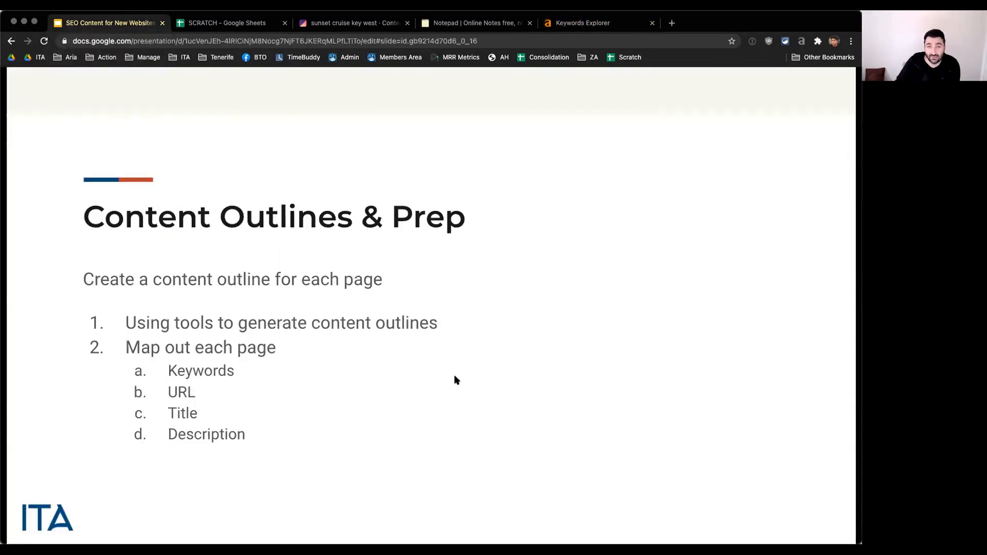